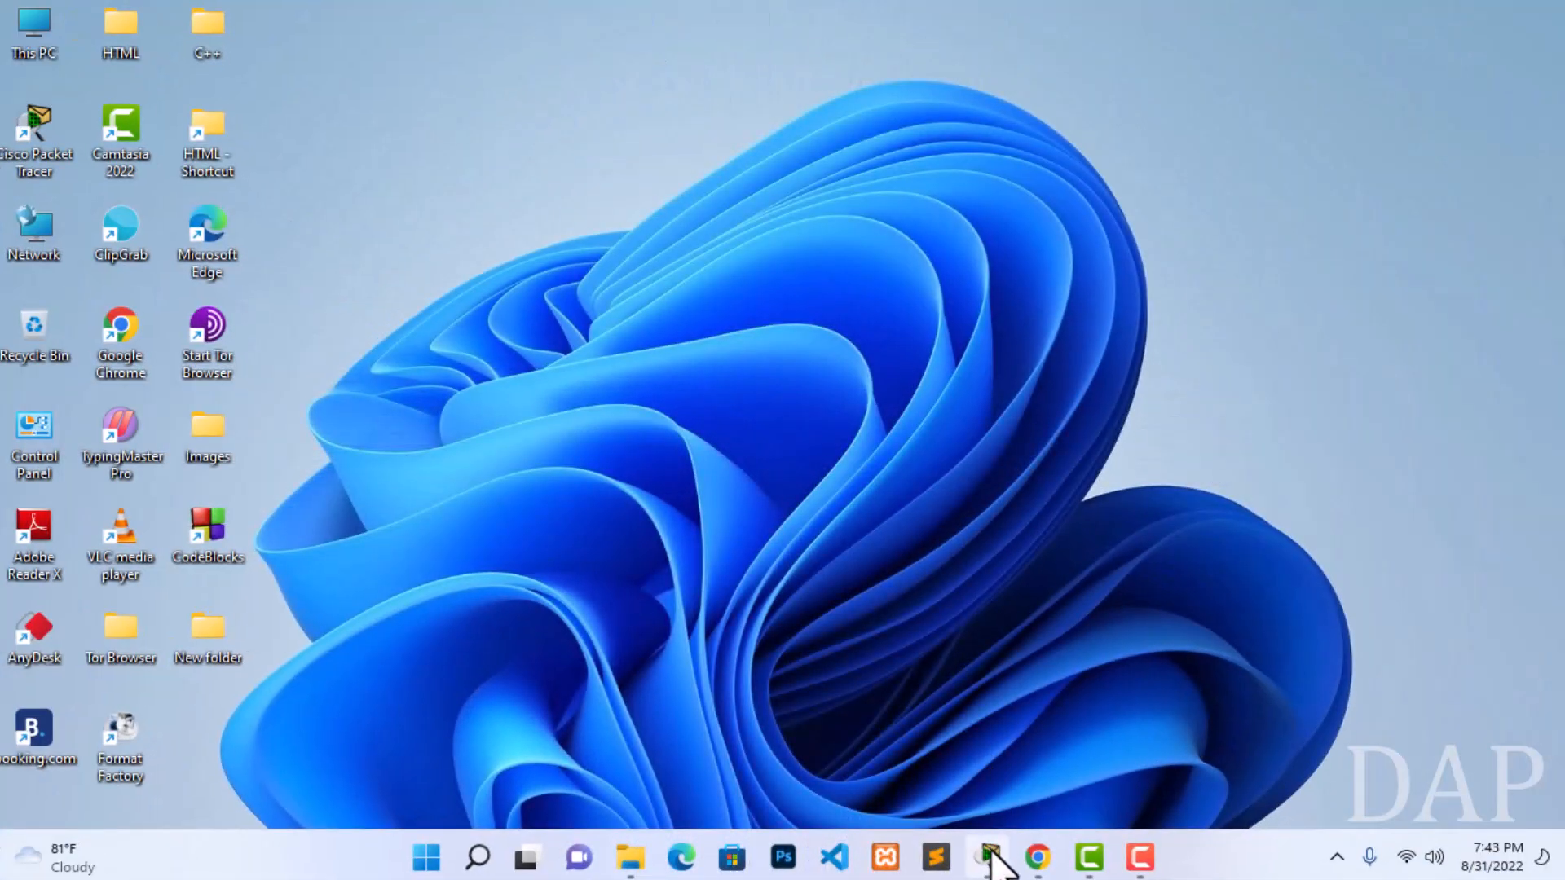
# Open Cisco Packet Tracer and place two 2901 routers side by side in the logical workspace.
pyautogui.click(991, 853)
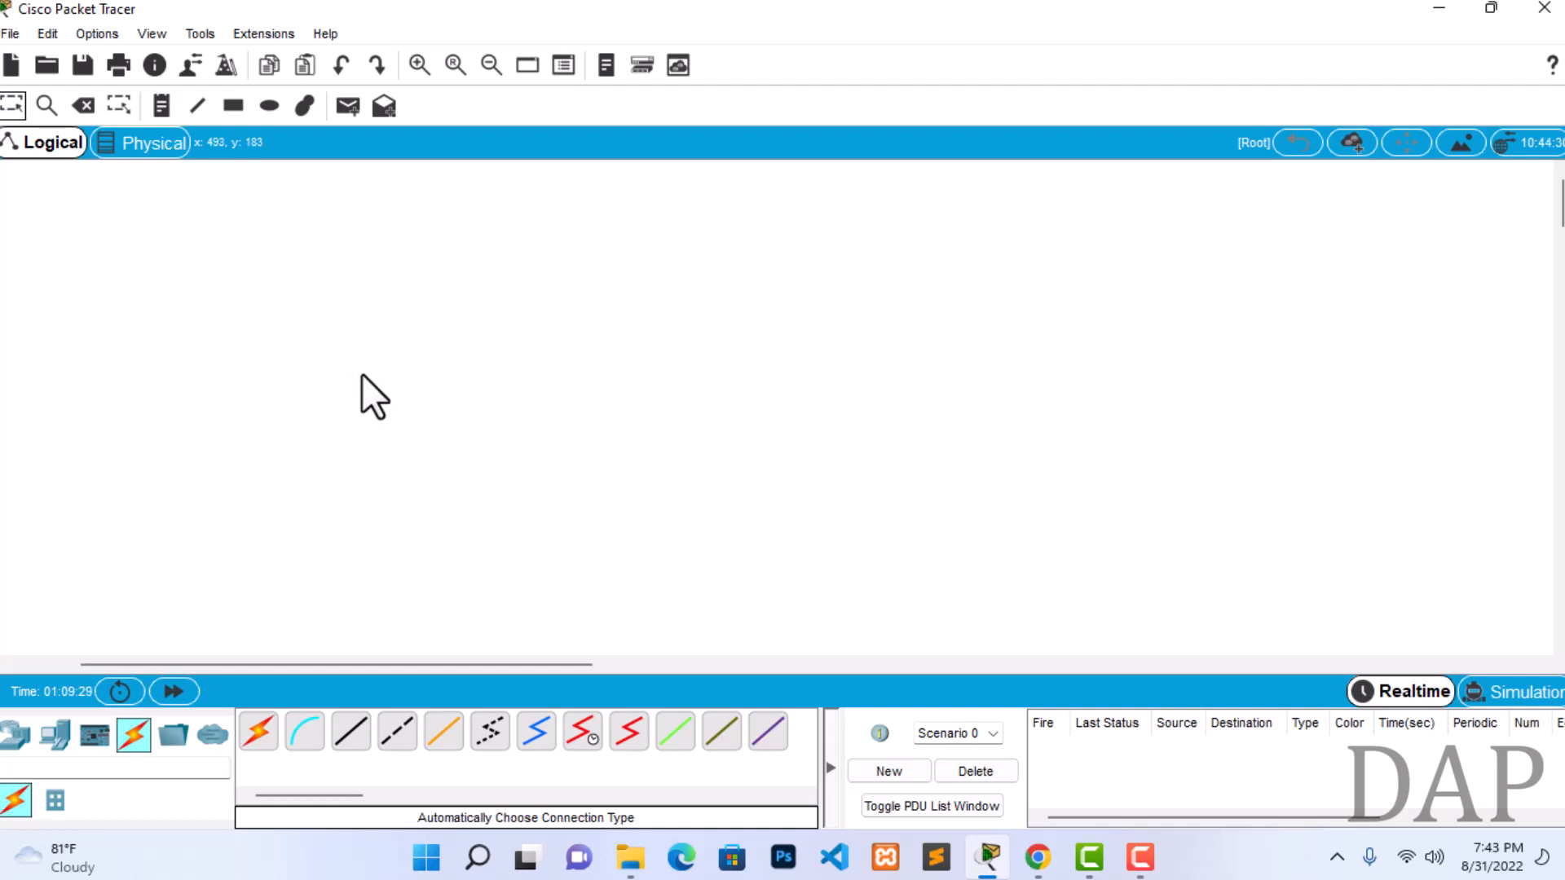
pyautogui.click(15, 734)
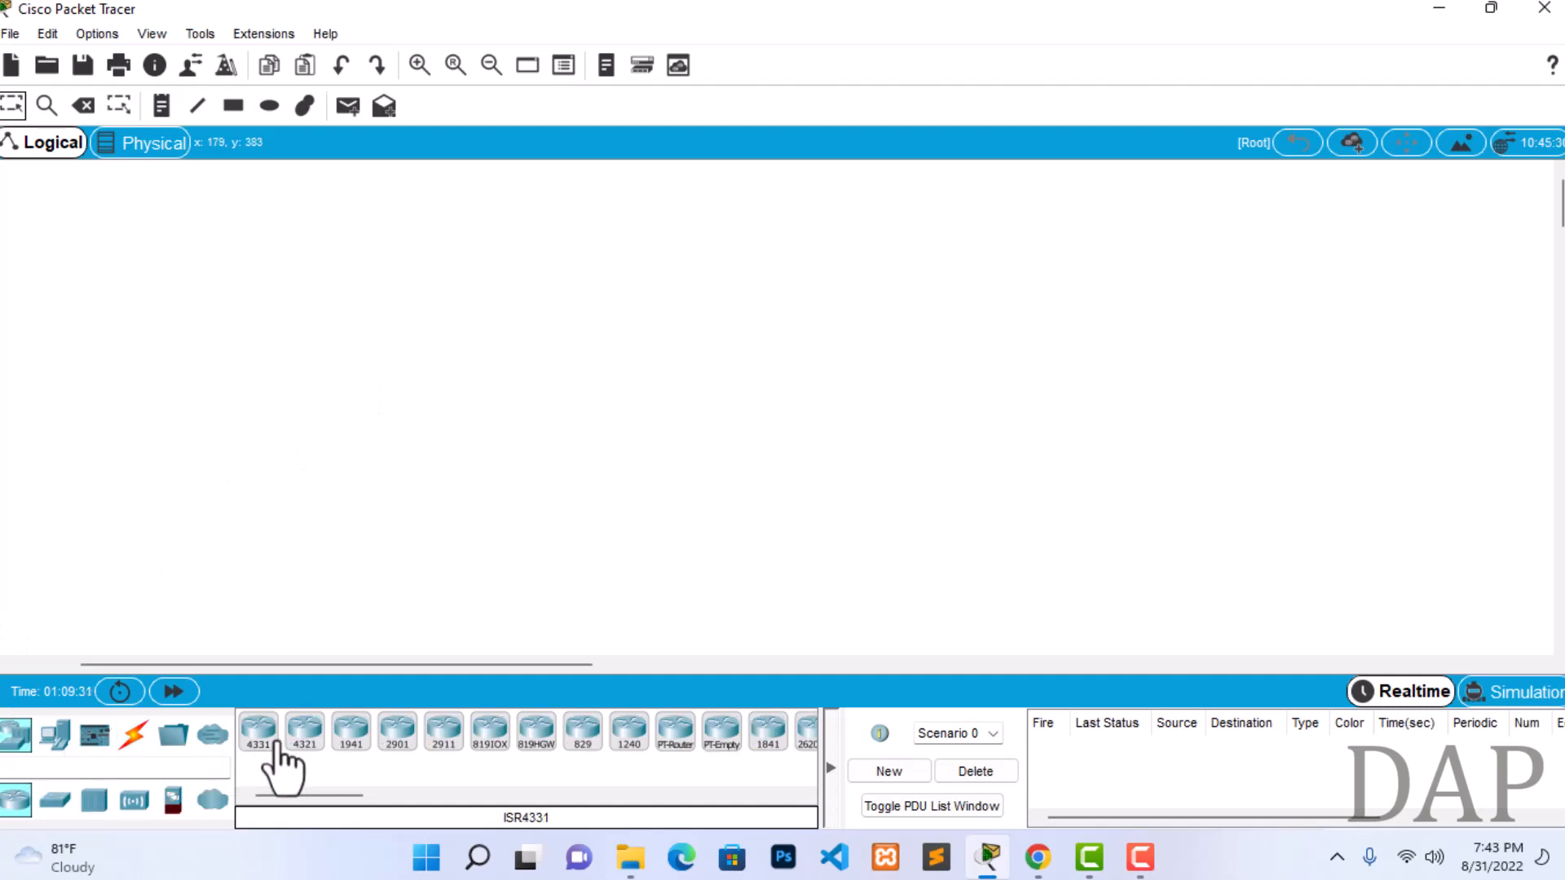
pyautogui.moveTo(397, 746); pyautogui.dragTo(350, 280)
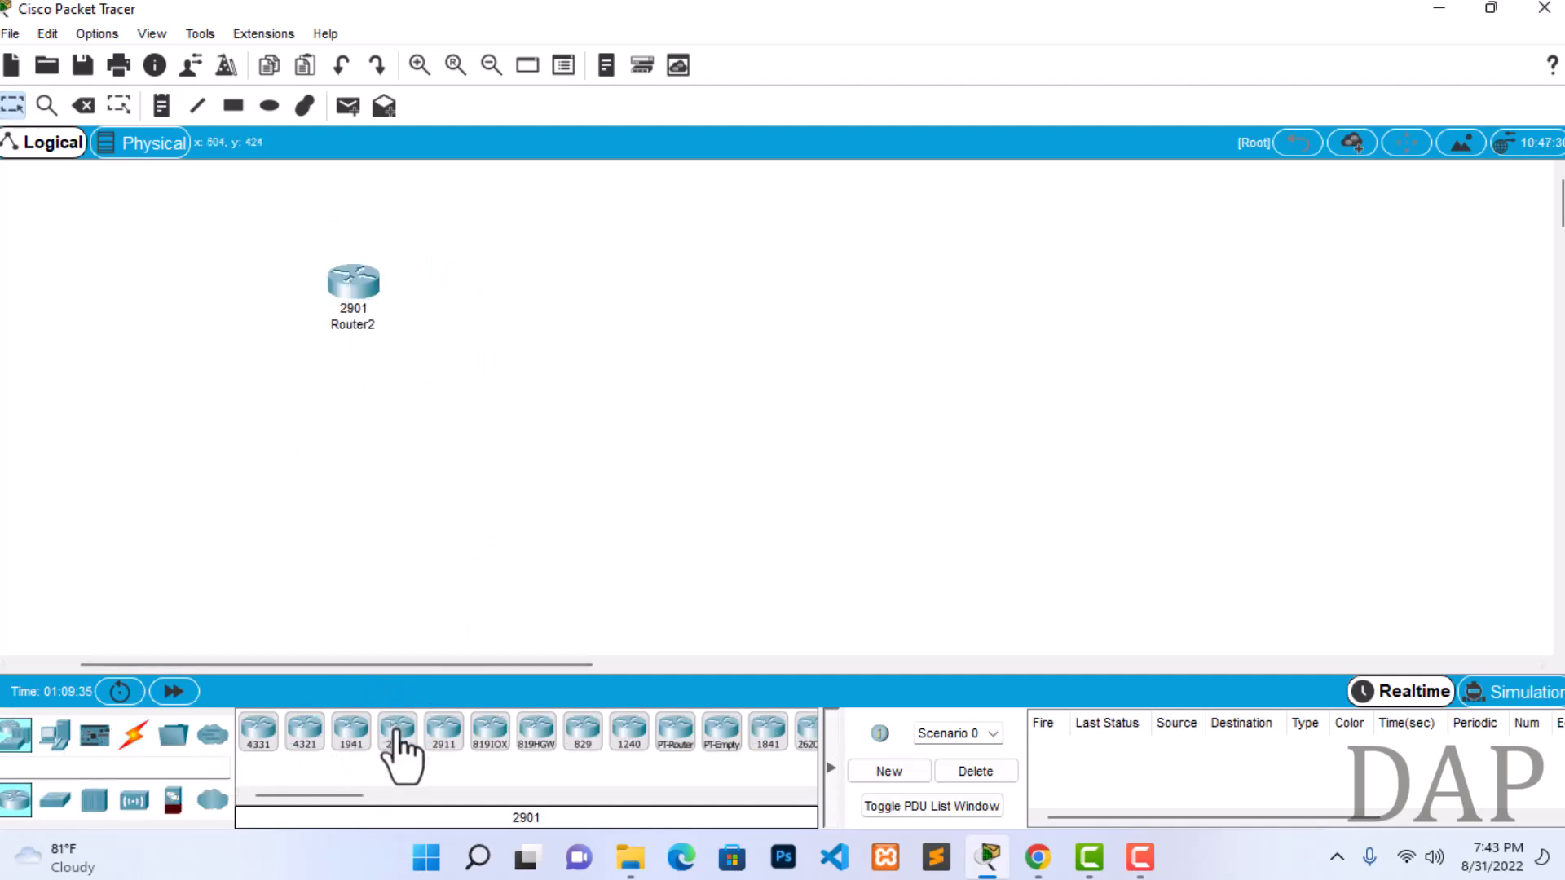
pyautogui.moveTo(402, 748); pyautogui.dragTo(739, 298)
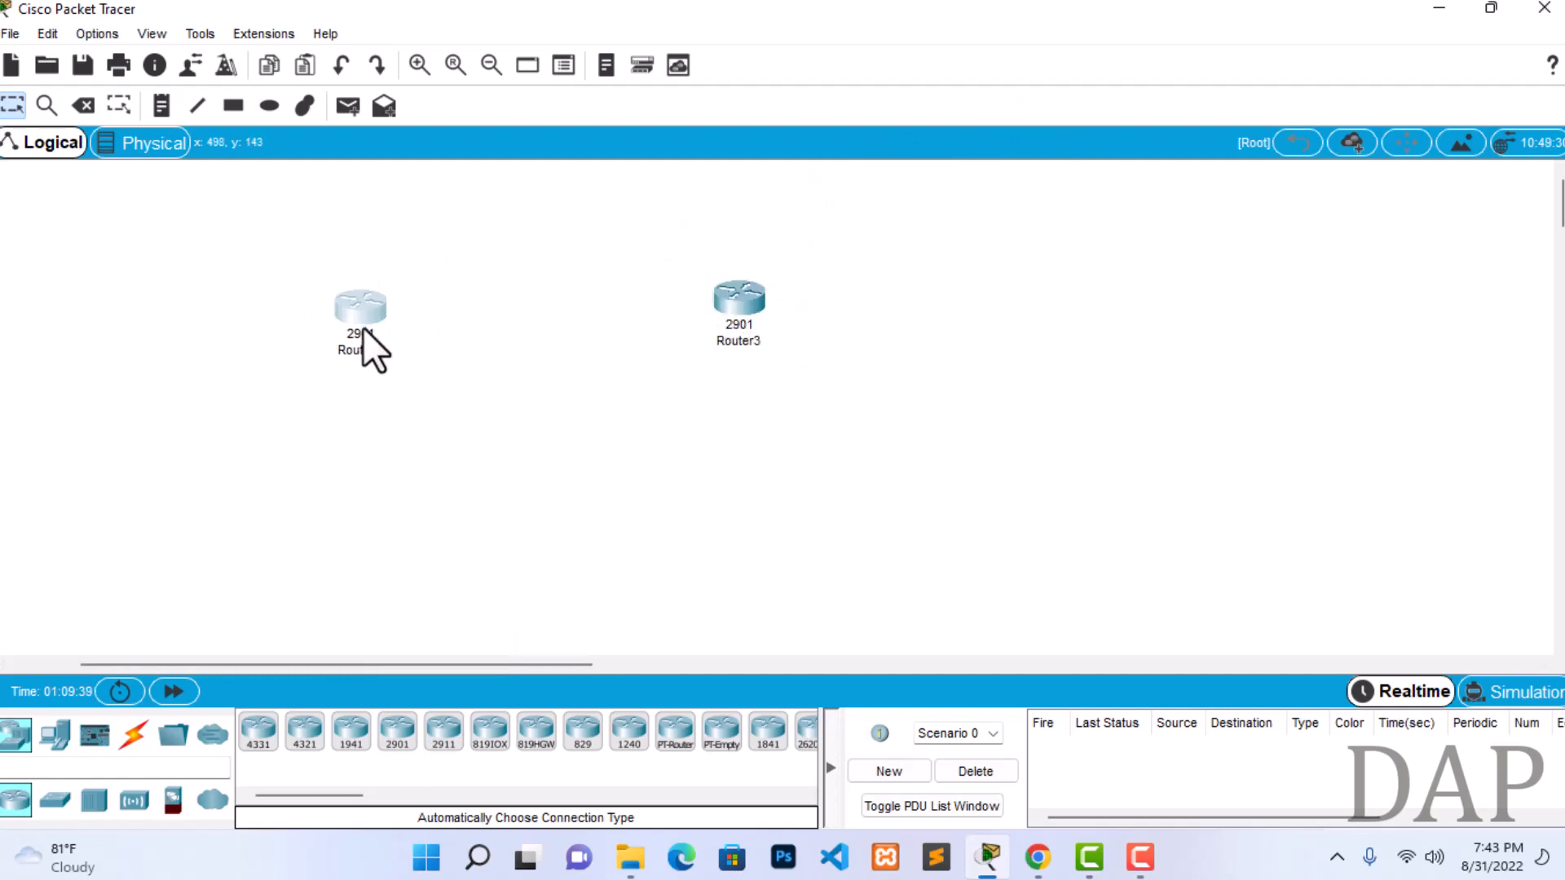
pyautogui.moveTo(363, 327); pyautogui.dragTo(367, 325)
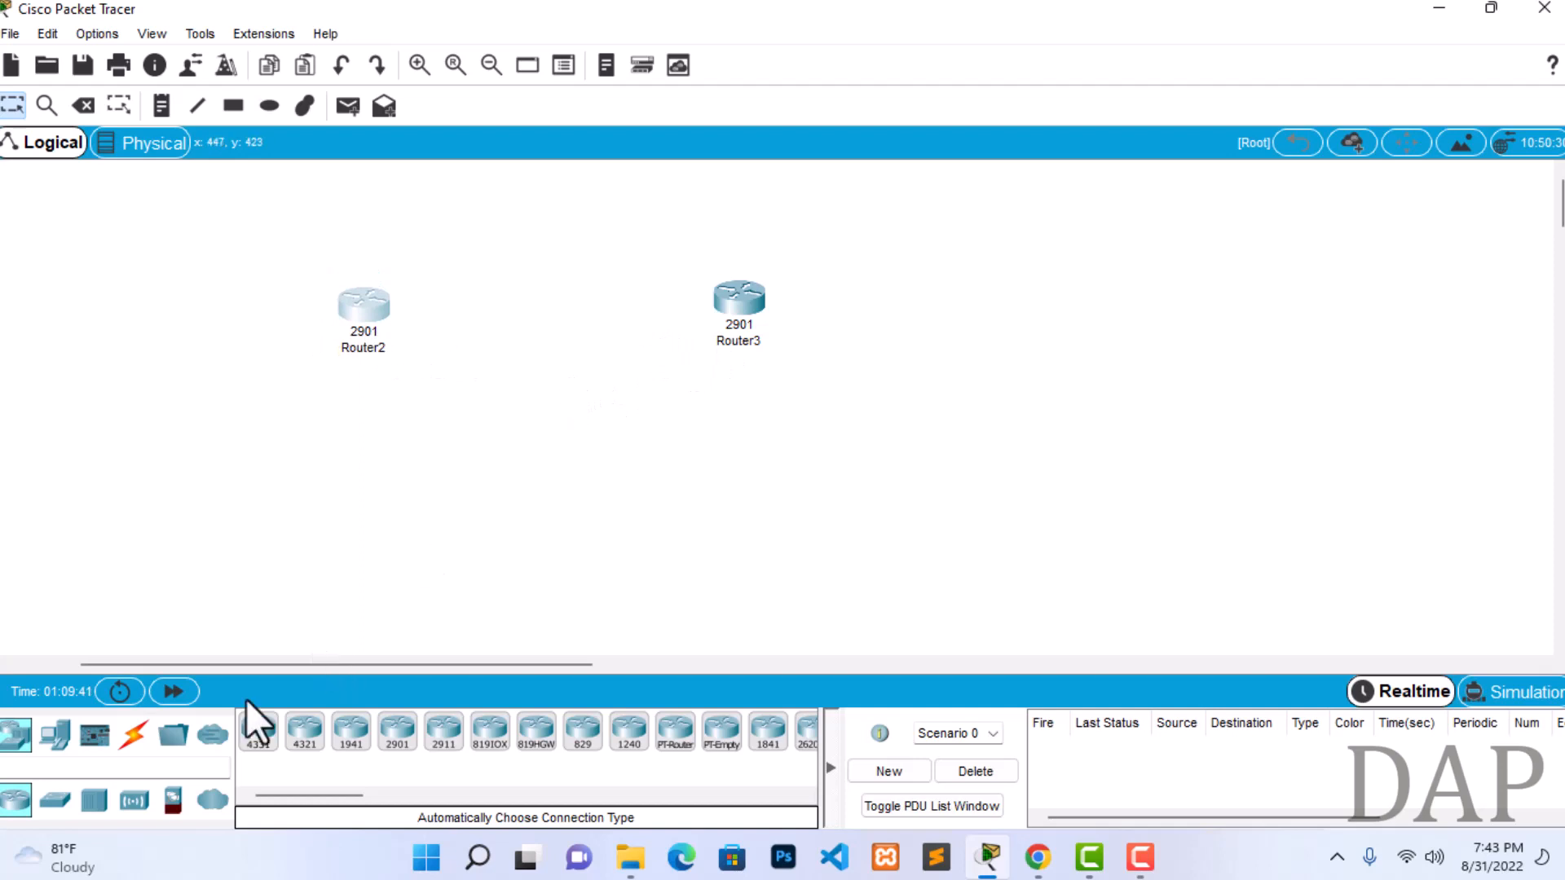
# Place two 2950-24 switches in the workspace, one below each router.
pyautogui.click(54, 734)
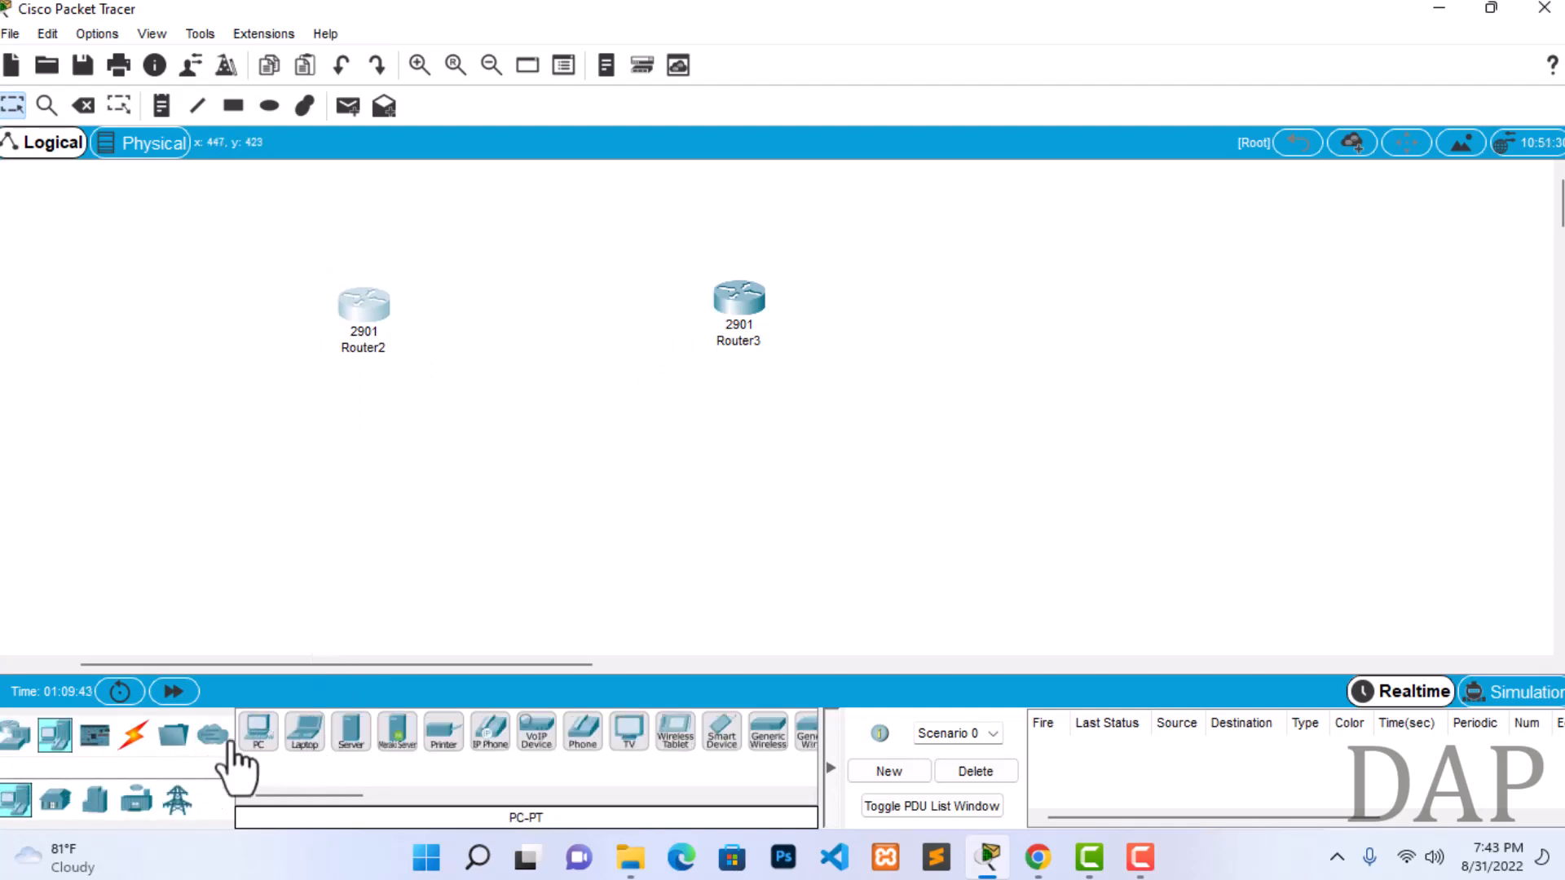
pyautogui.click(15, 736)
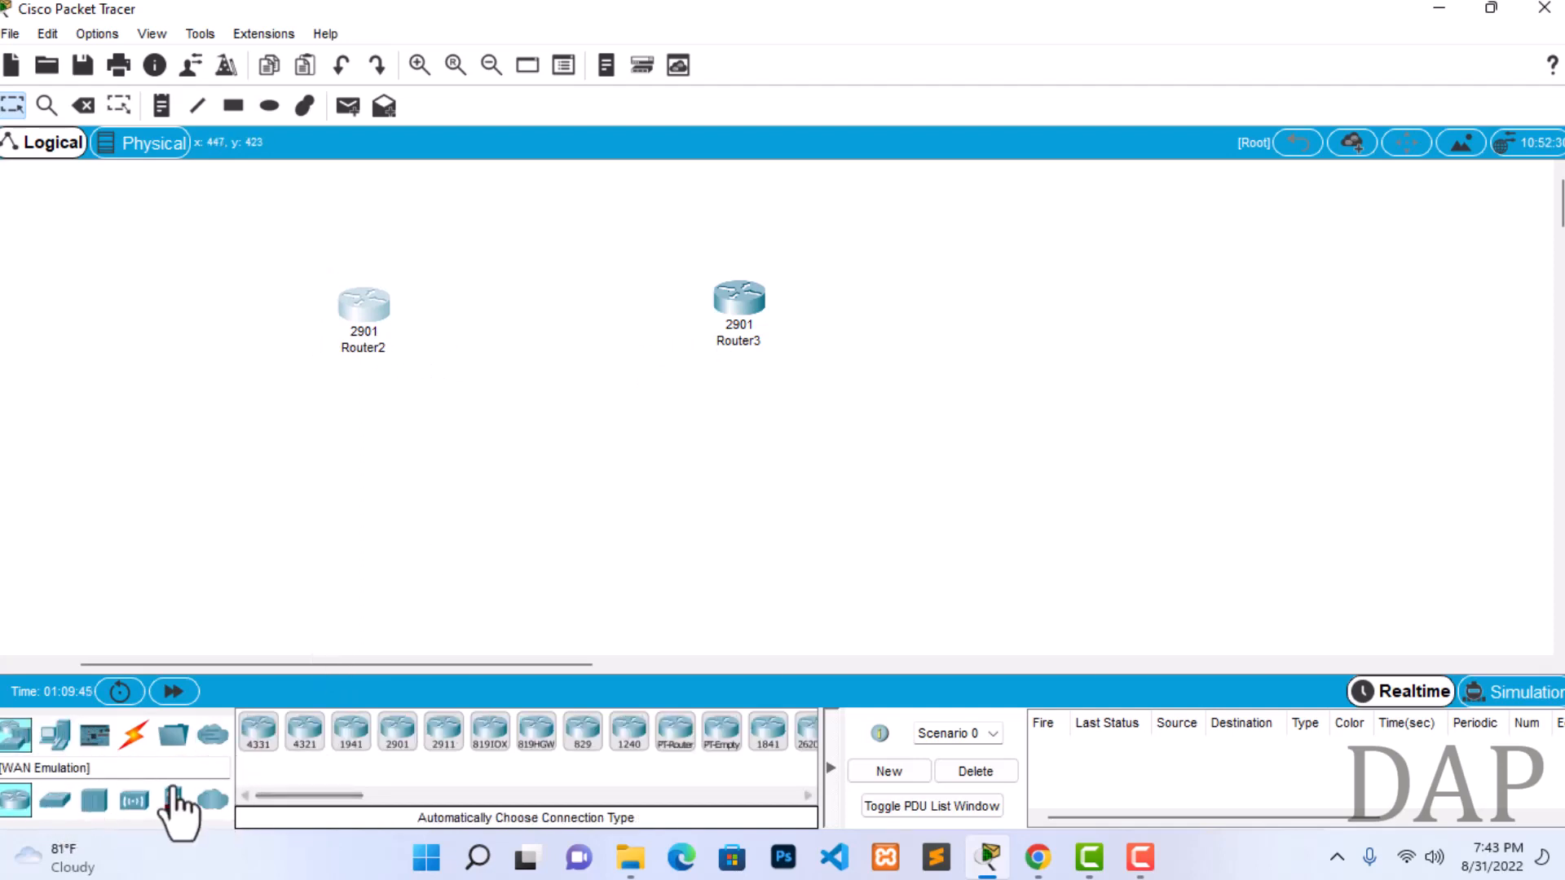
pyautogui.click(55, 801)
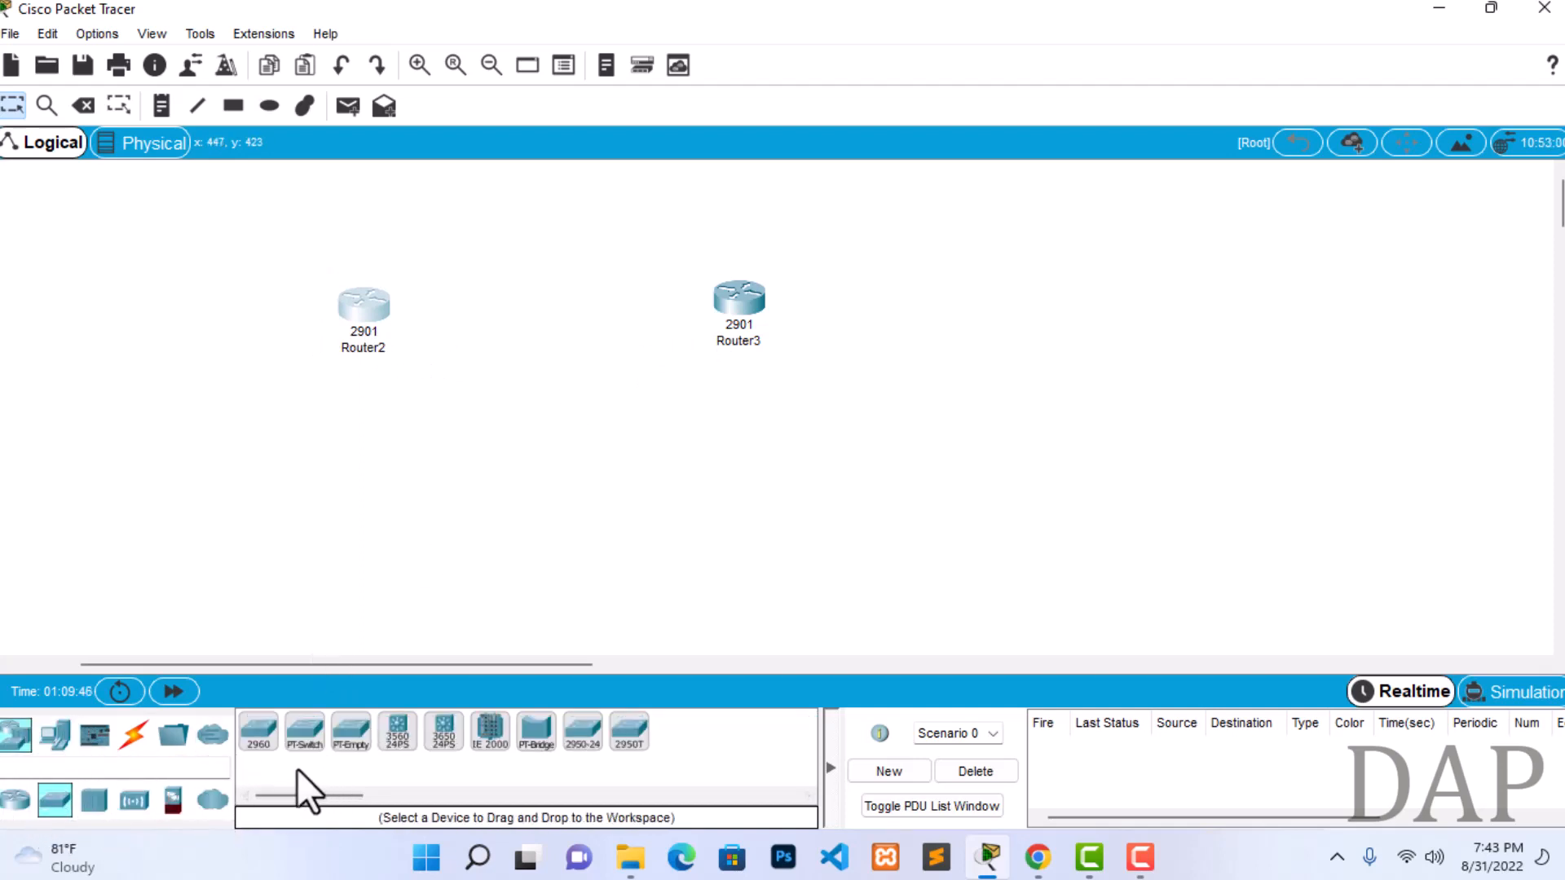
pyautogui.click(582, 738)
pyautogui.click(359, 453)
pyautogui.click(582, 734)
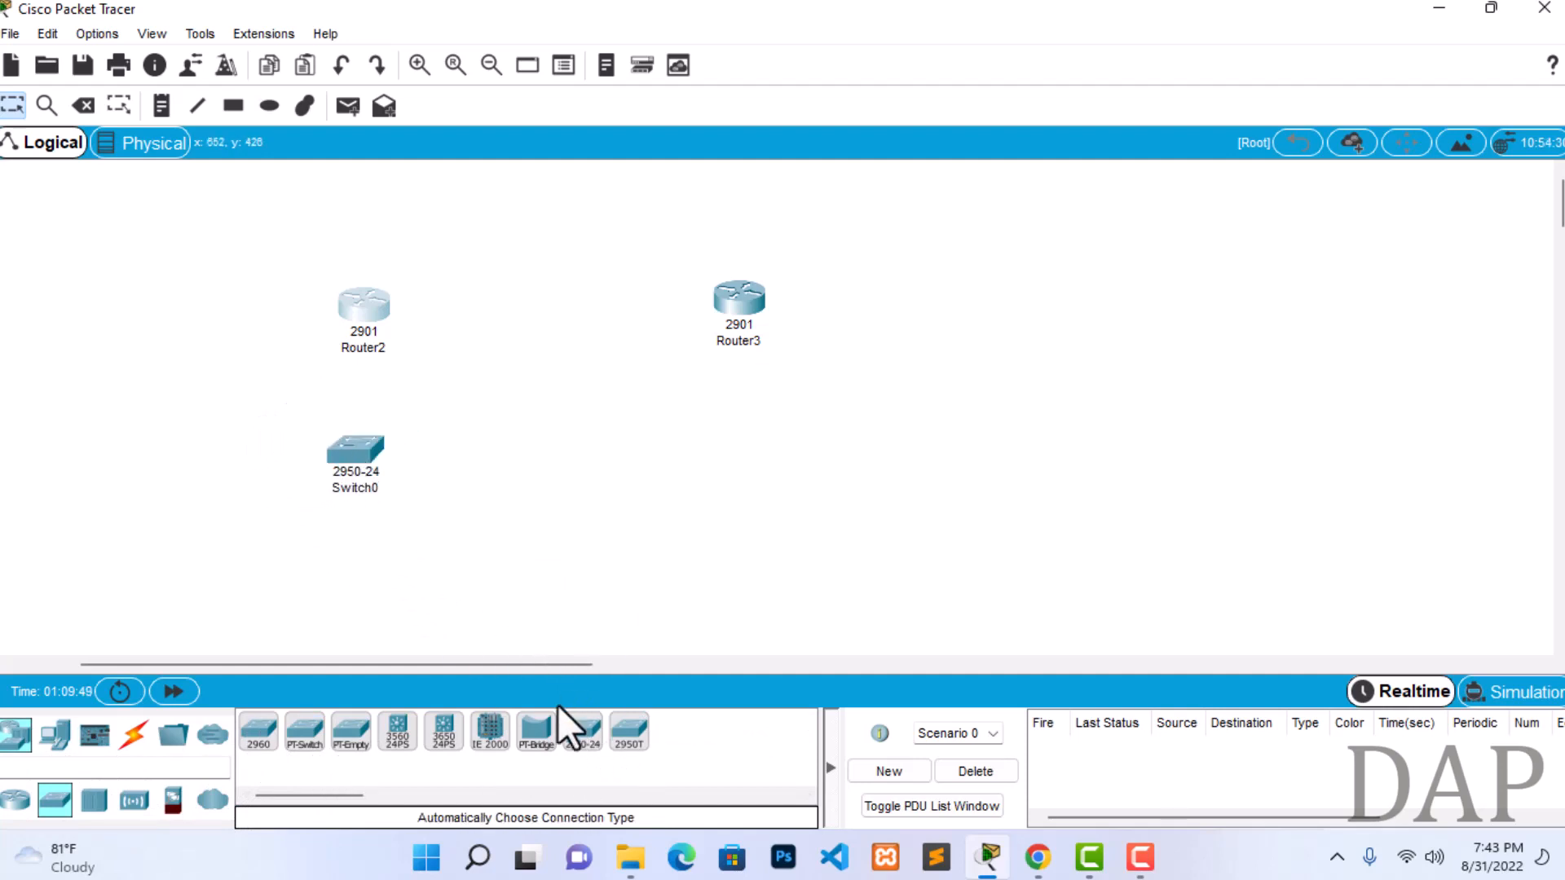
pyautogui.click(768, 451)
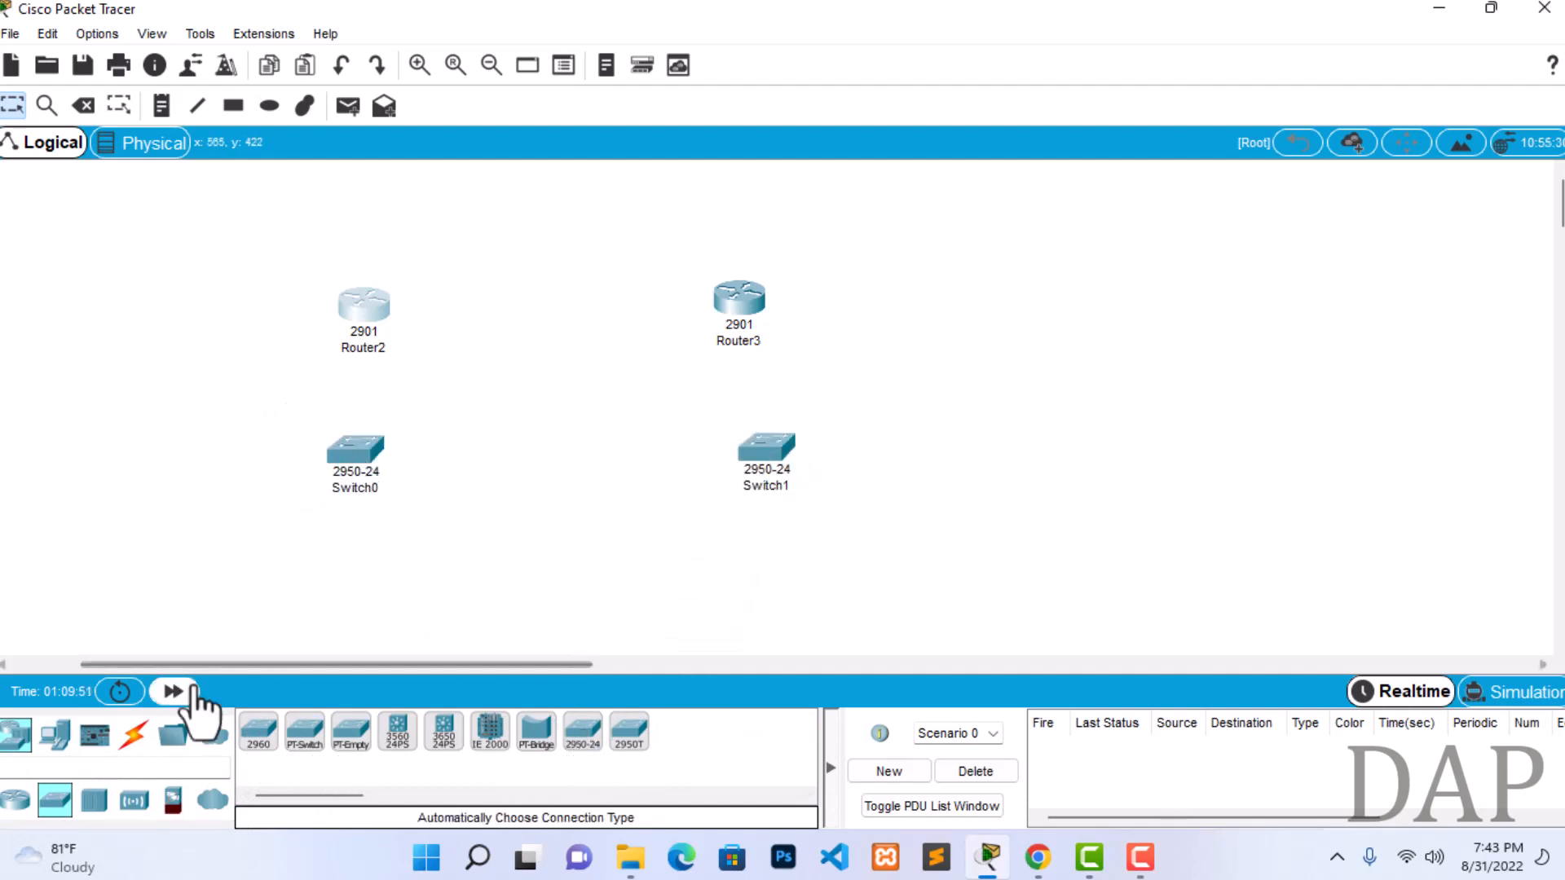
# Add two PCs to the workspace, one below each switch.
pyautogui.click(55, 736)
pyautogui.click(258, 738)
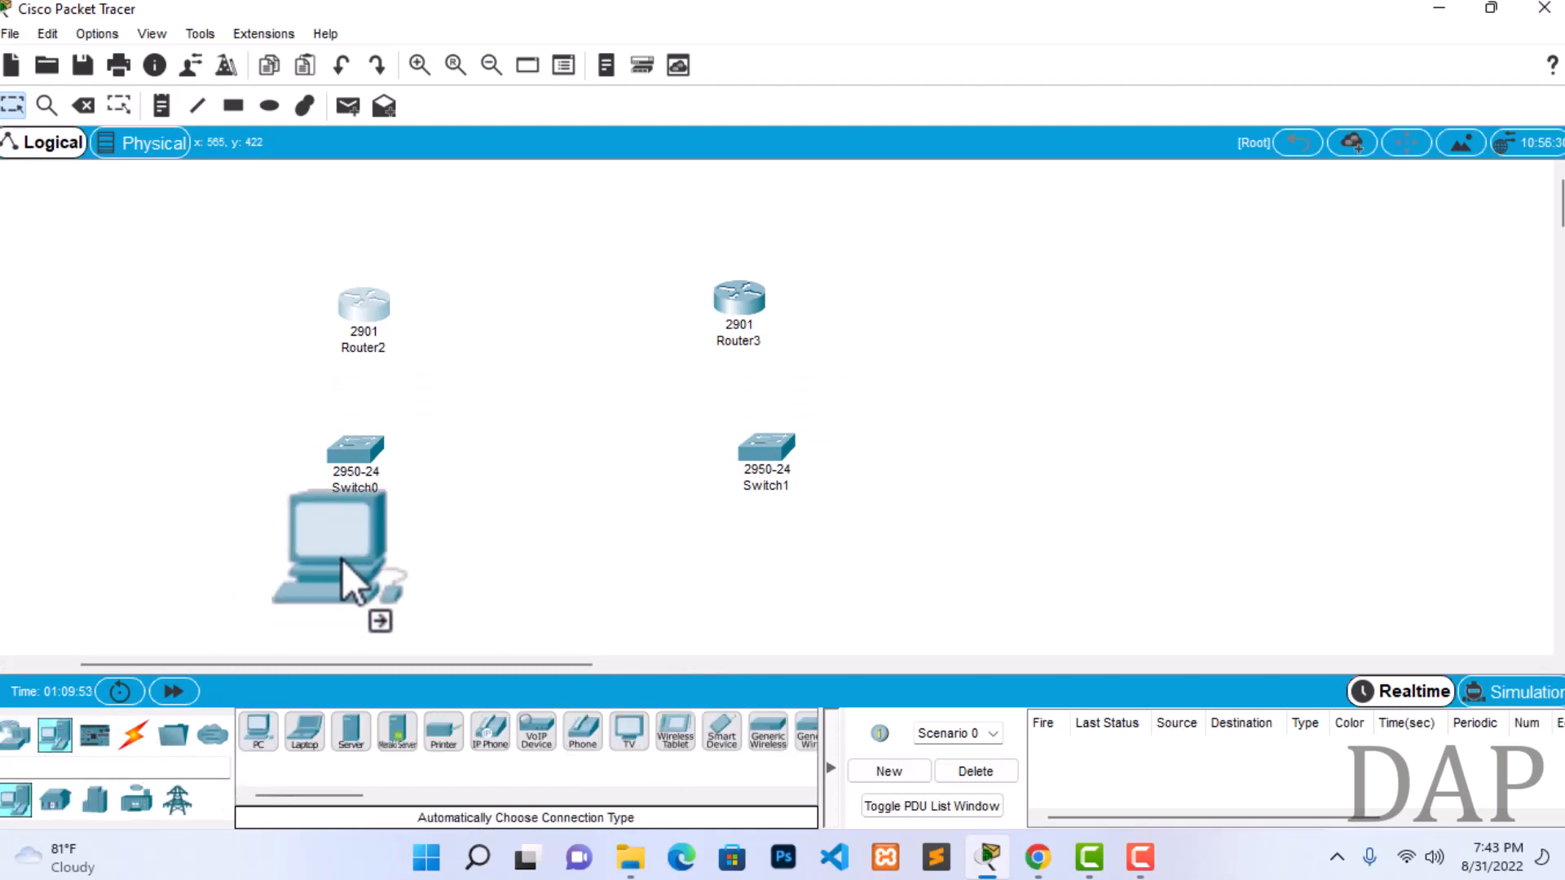
pyautogui.click(359, 580)
pyautogui.click(259, 736)
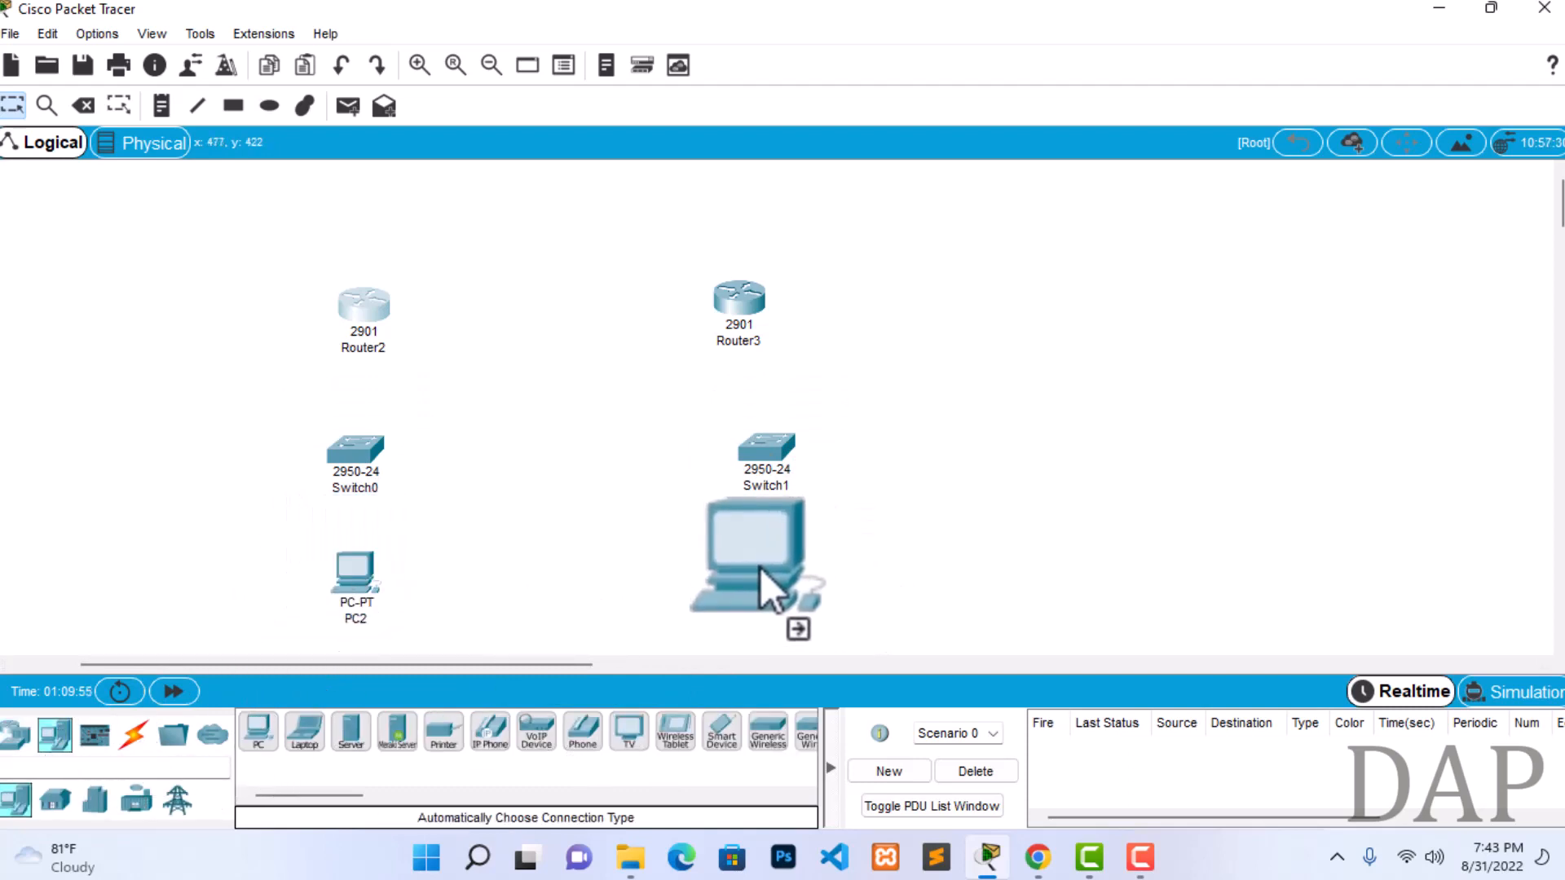
pyautogui.click(775, 577)
# Reposition both switches and both PCs so that each column lines up below its router.
pyautogui.moveTo(371, 455); pyautogui.dragTo(368, 436)
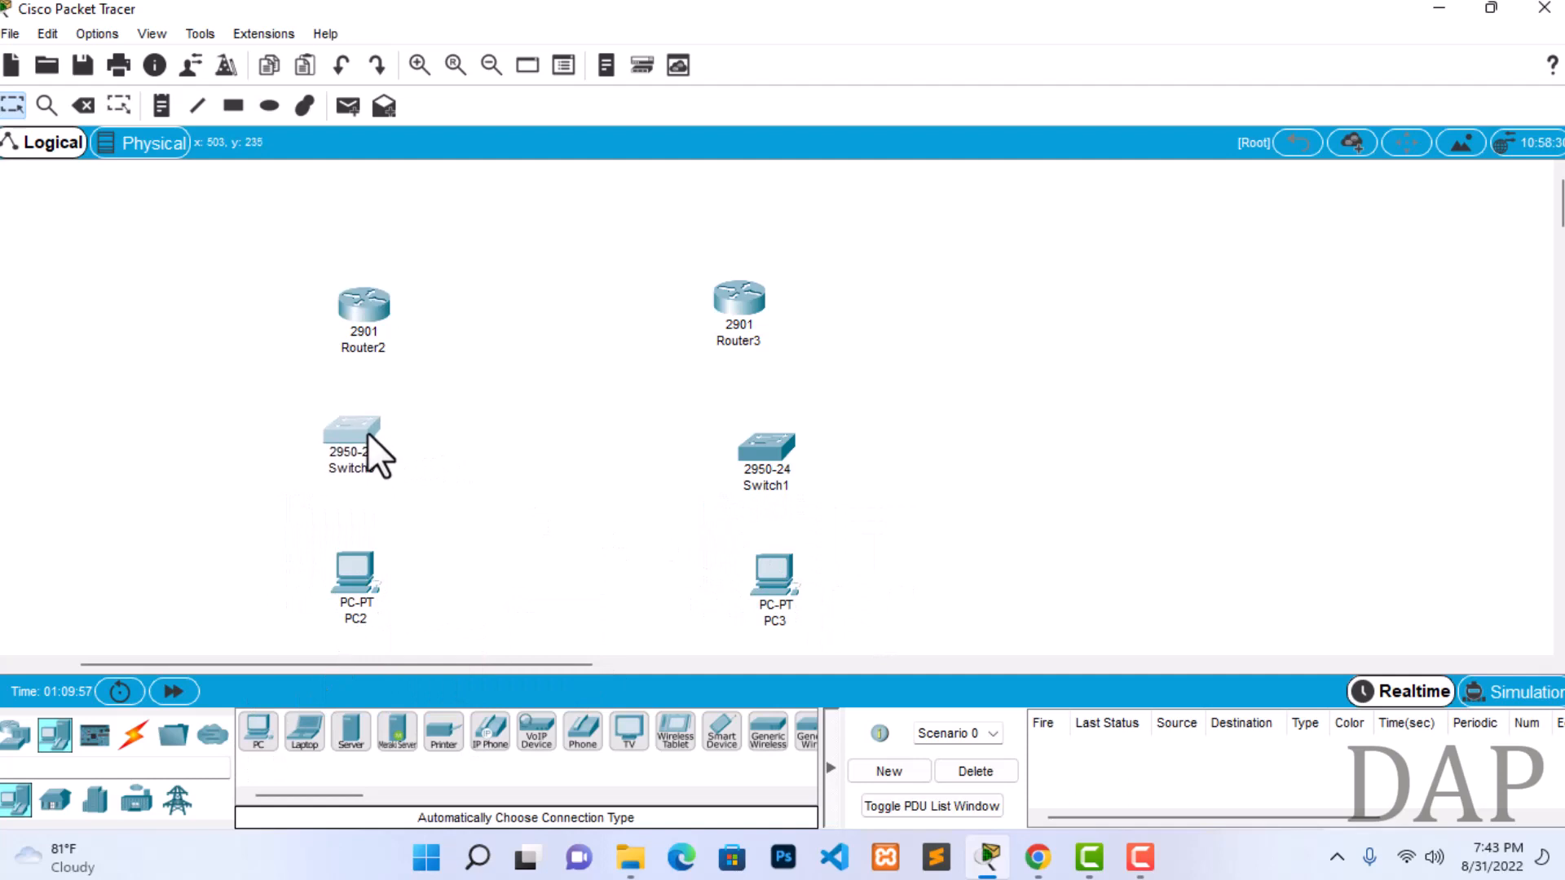
pyautogui.moveTo(779, 458); pyautogui.dragTo(770, 447)
pyautogui.moveTo(772, 573); pyautogui.dragTo(757, 557)
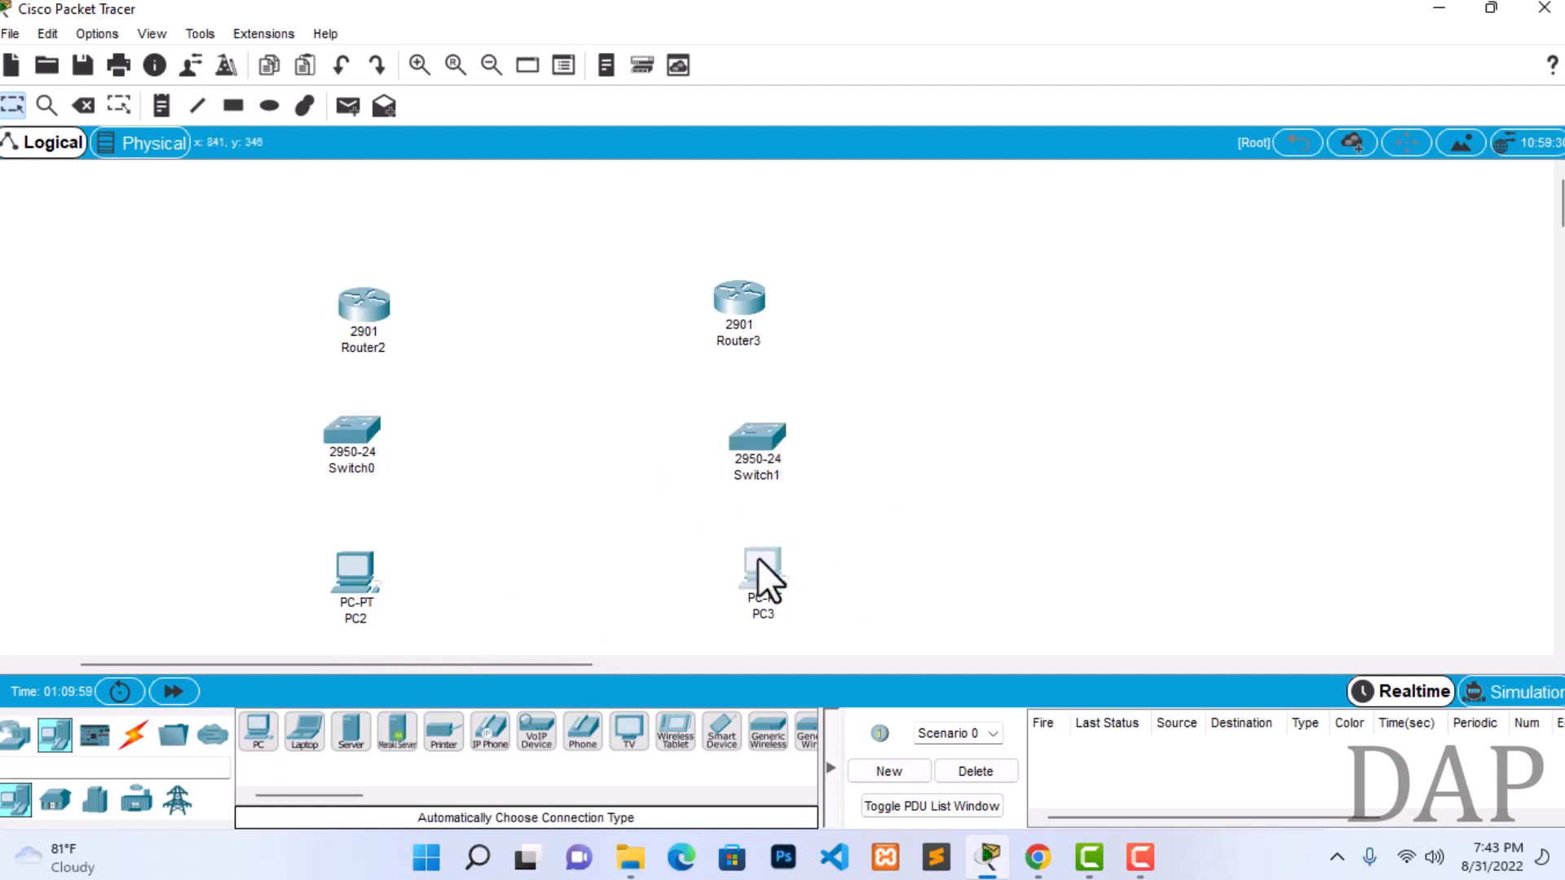
pyautogui.moveTo(344, 569); pyautogui.dragTo(347, 565)
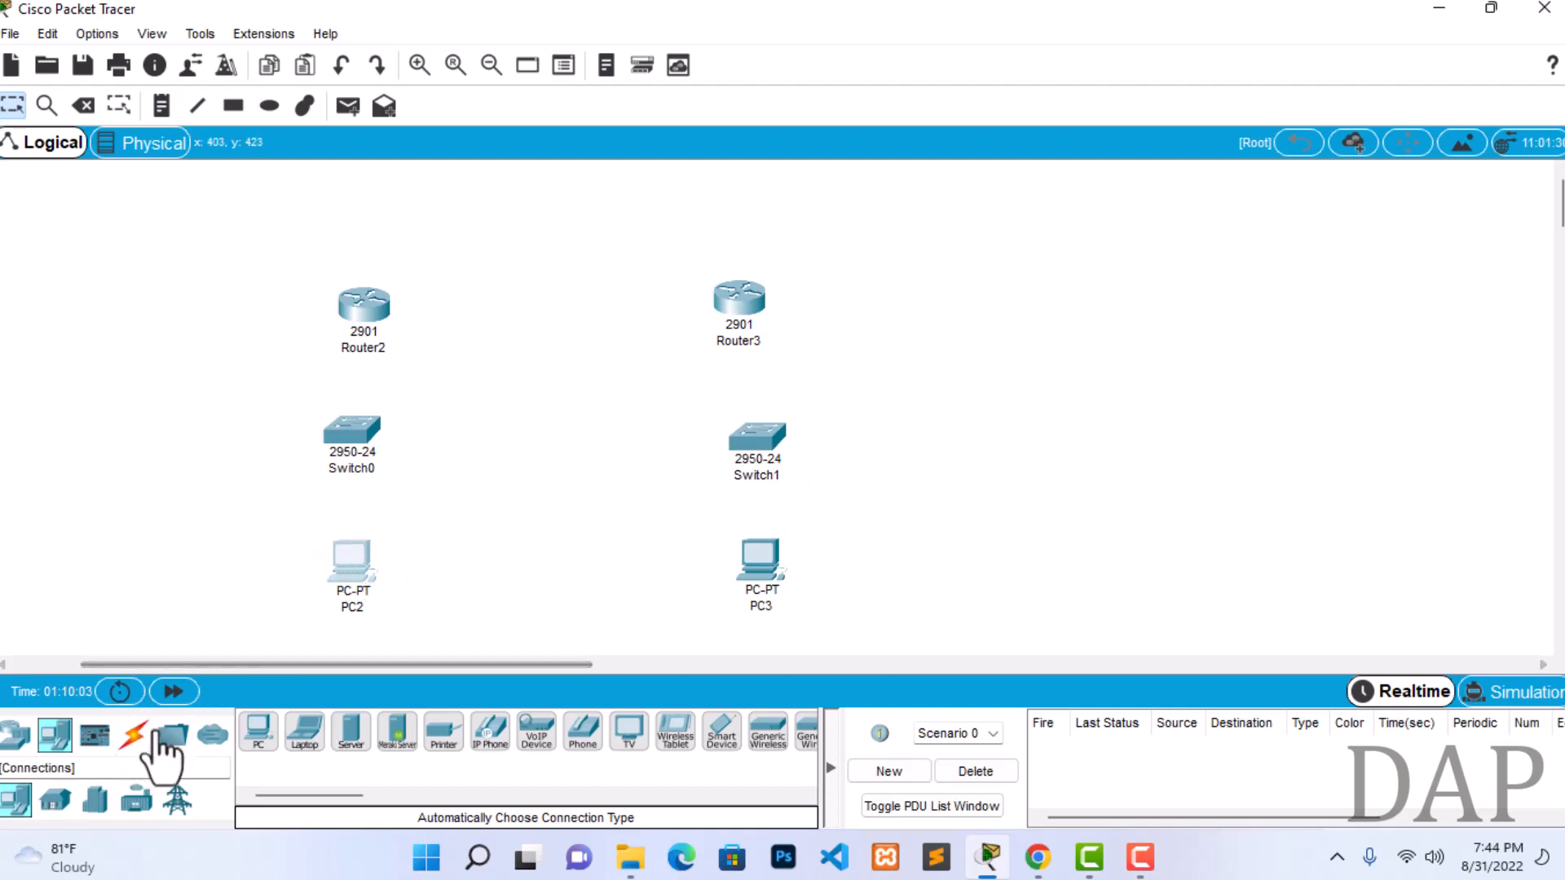
# Cable PC2 to Switch0 and Switch0 to Router2 using the automatically chosen connection type.
pyautogui.click(134, 736)
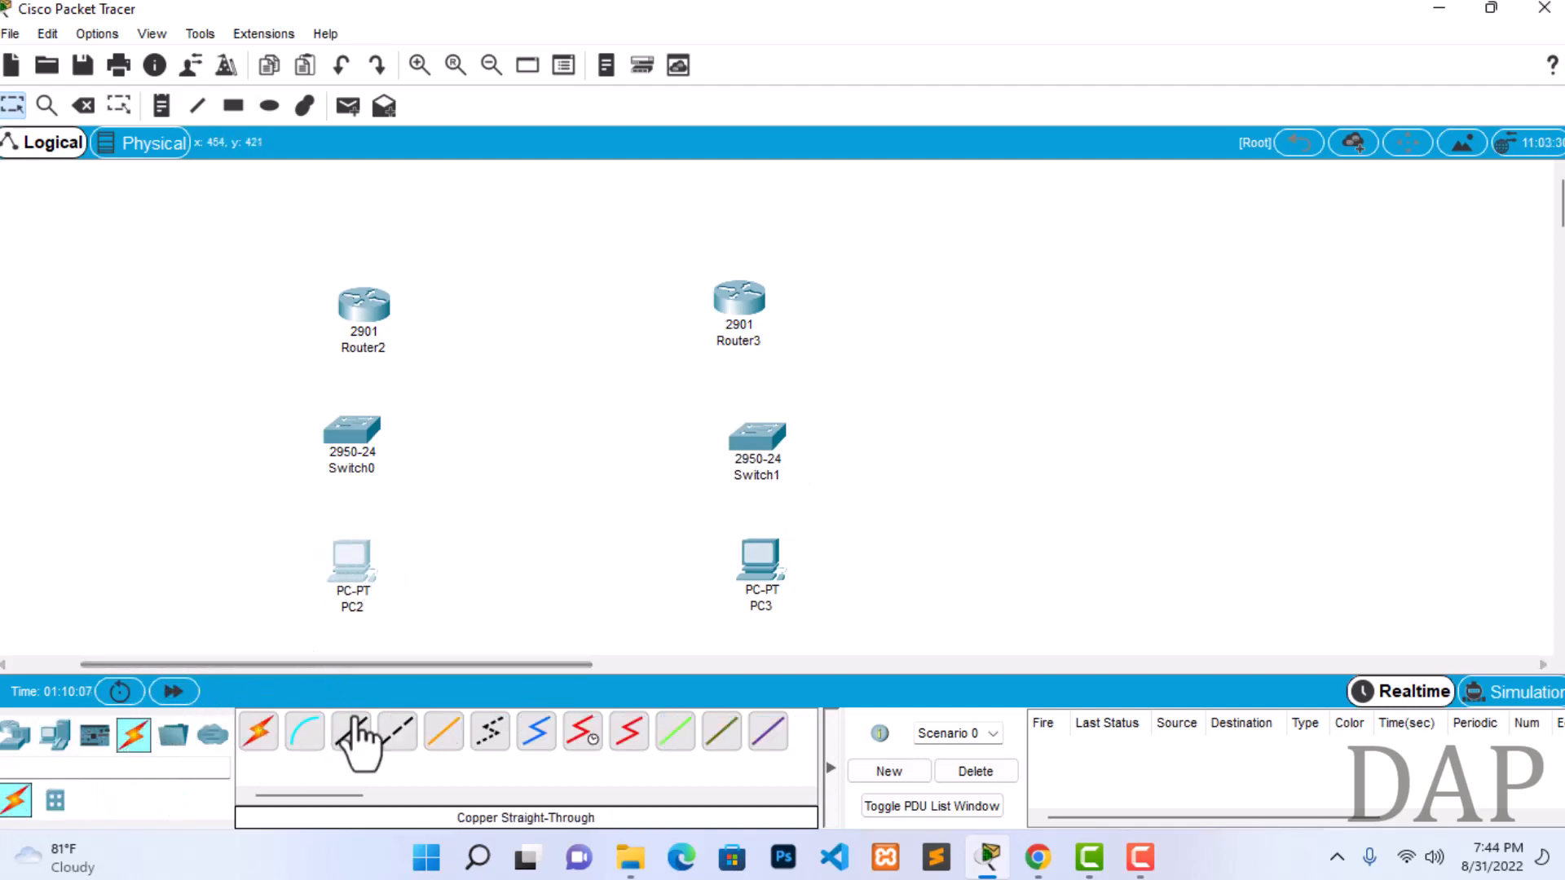
pyautogui.click(259, 735)
pyautogui.click(351, 566)
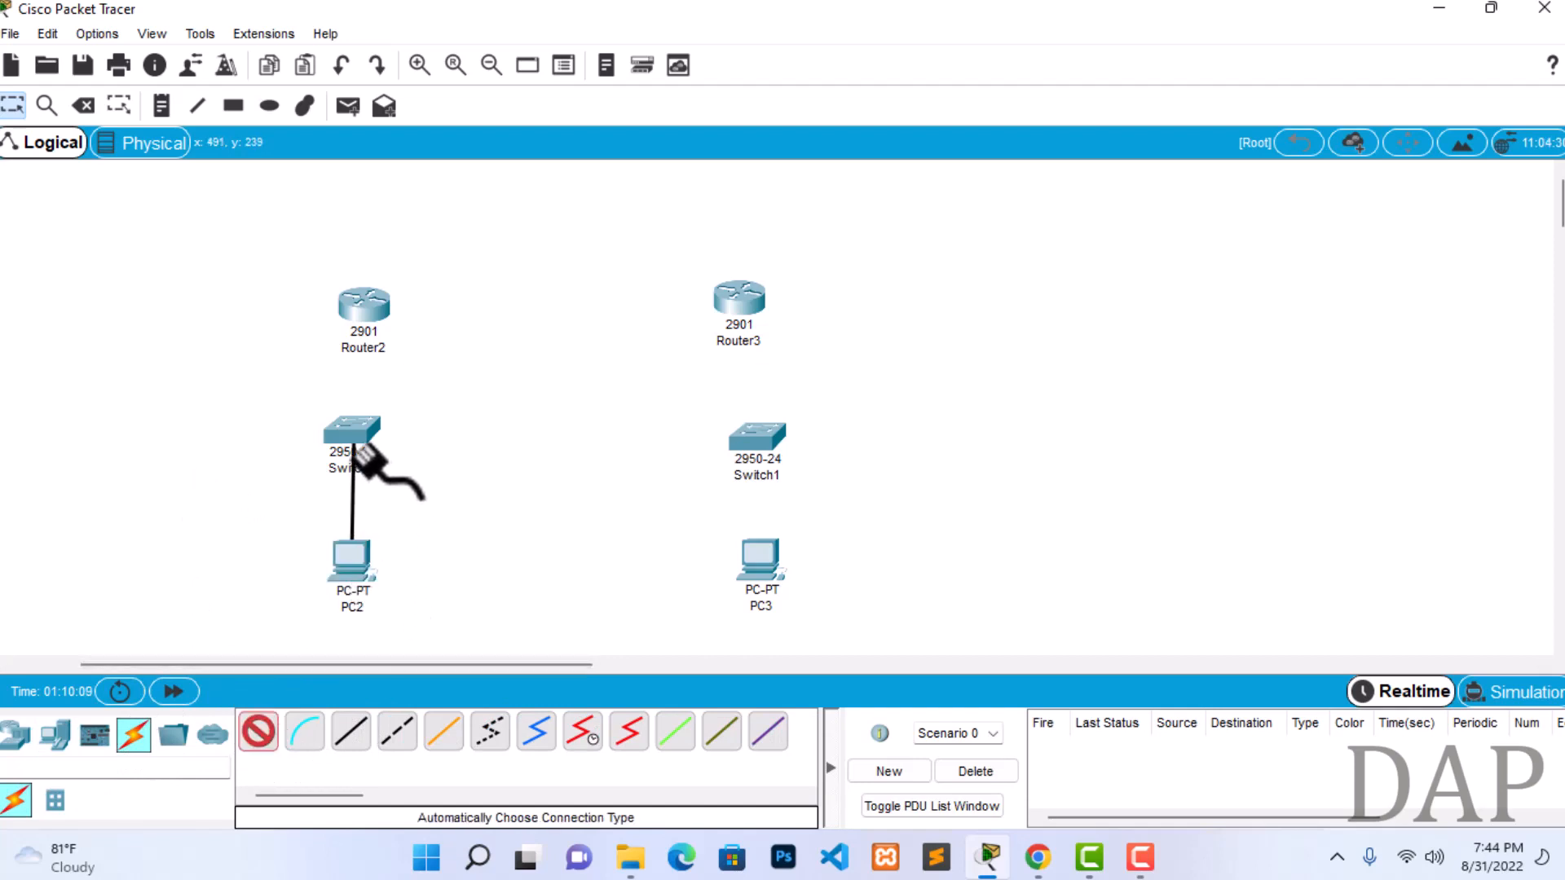
pyautogui.click(354, 449)
pyautogui.click(259, 736)
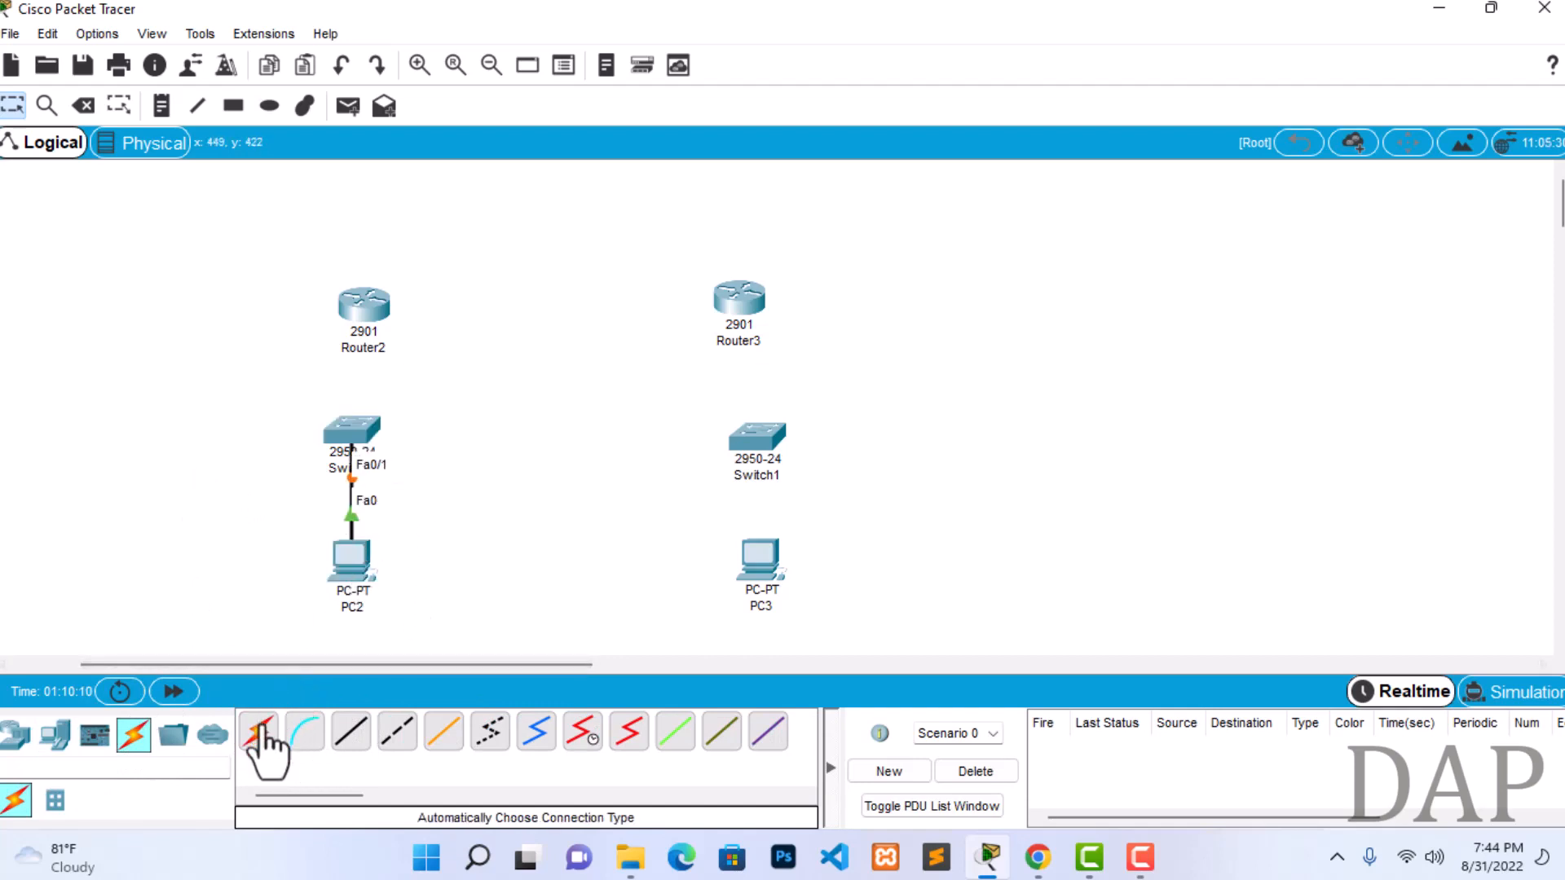
pyautogui.click(351, 432)
pyautogui.click(367, 314)
# Link Router2 to Router3 using the automatically chosen connection type.
pyautogui.click(259, 736)
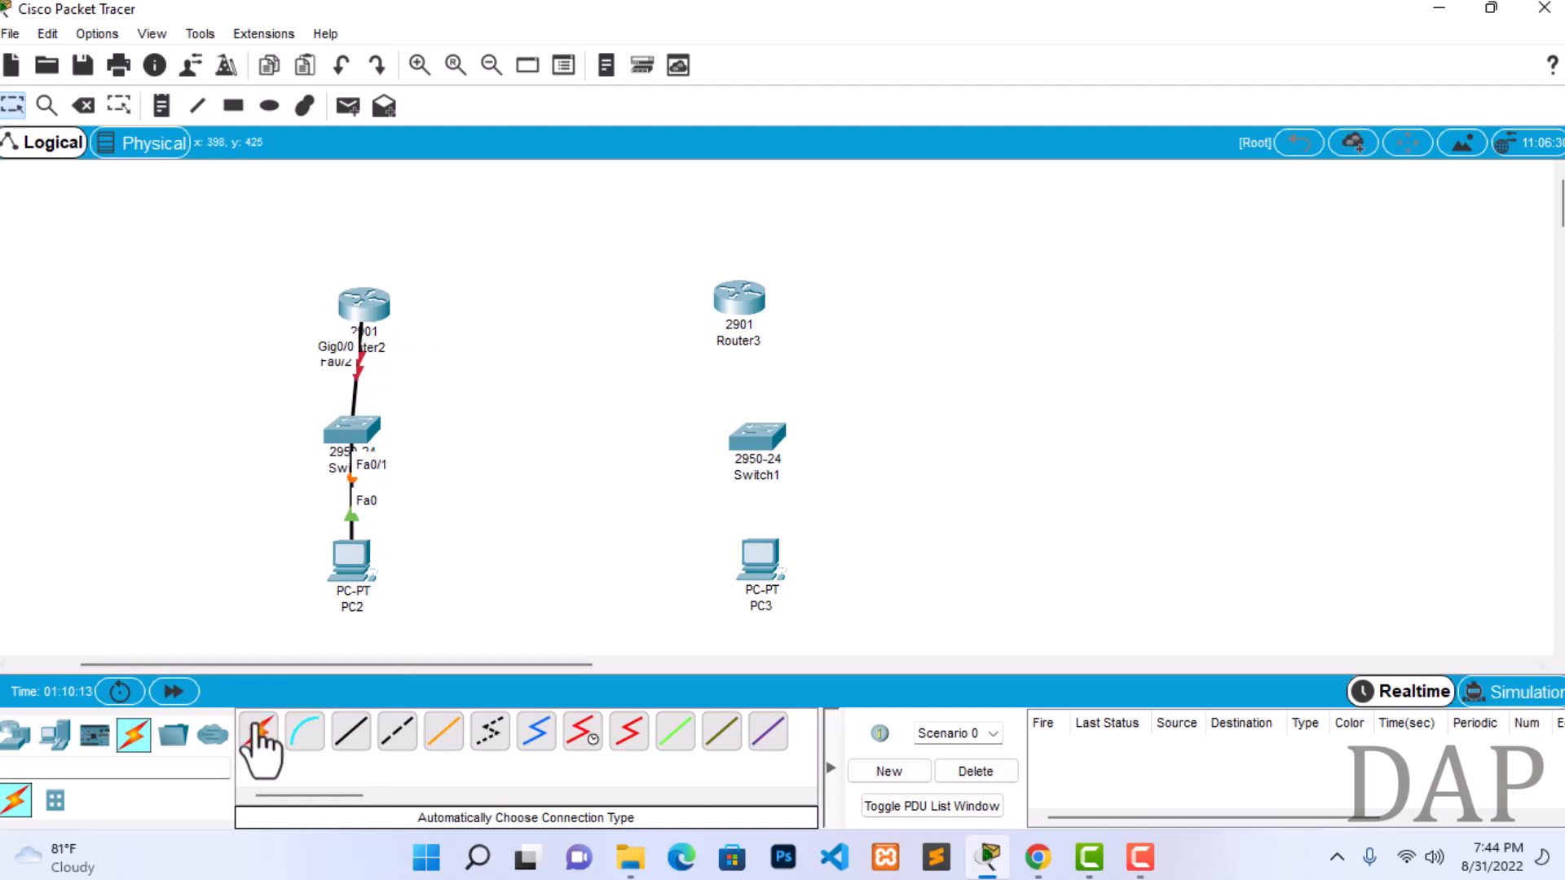
pyautogui.click(371, 310)
pyautogui.click(754, 308)
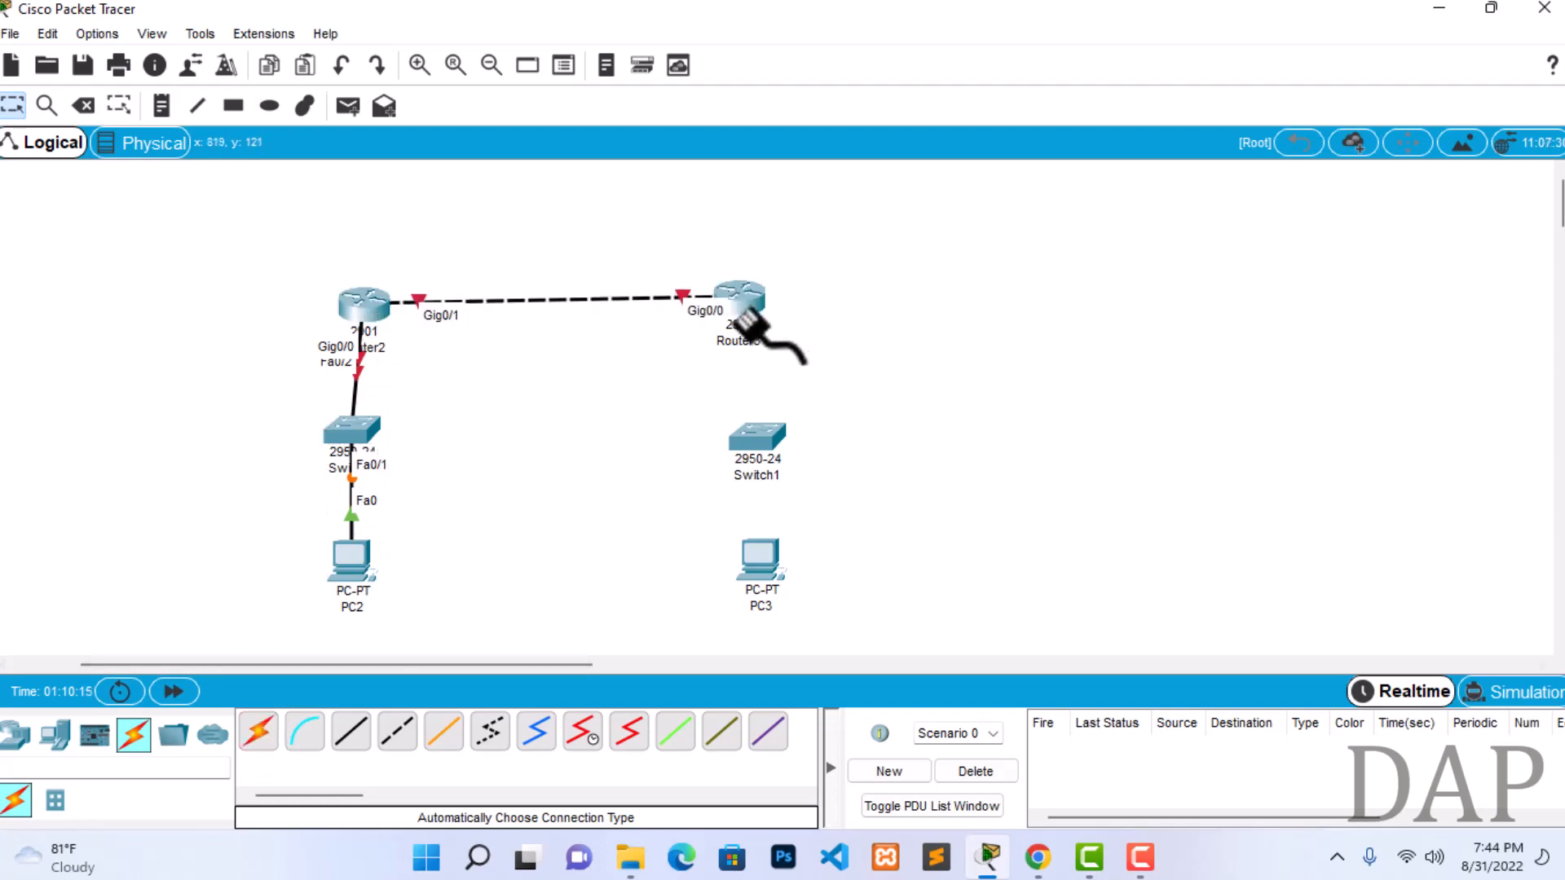
# Cable Router3 to Switch1 and Switch1 to PC3 using the automatically chosen connection type.
pyautogui.click(259, 736)
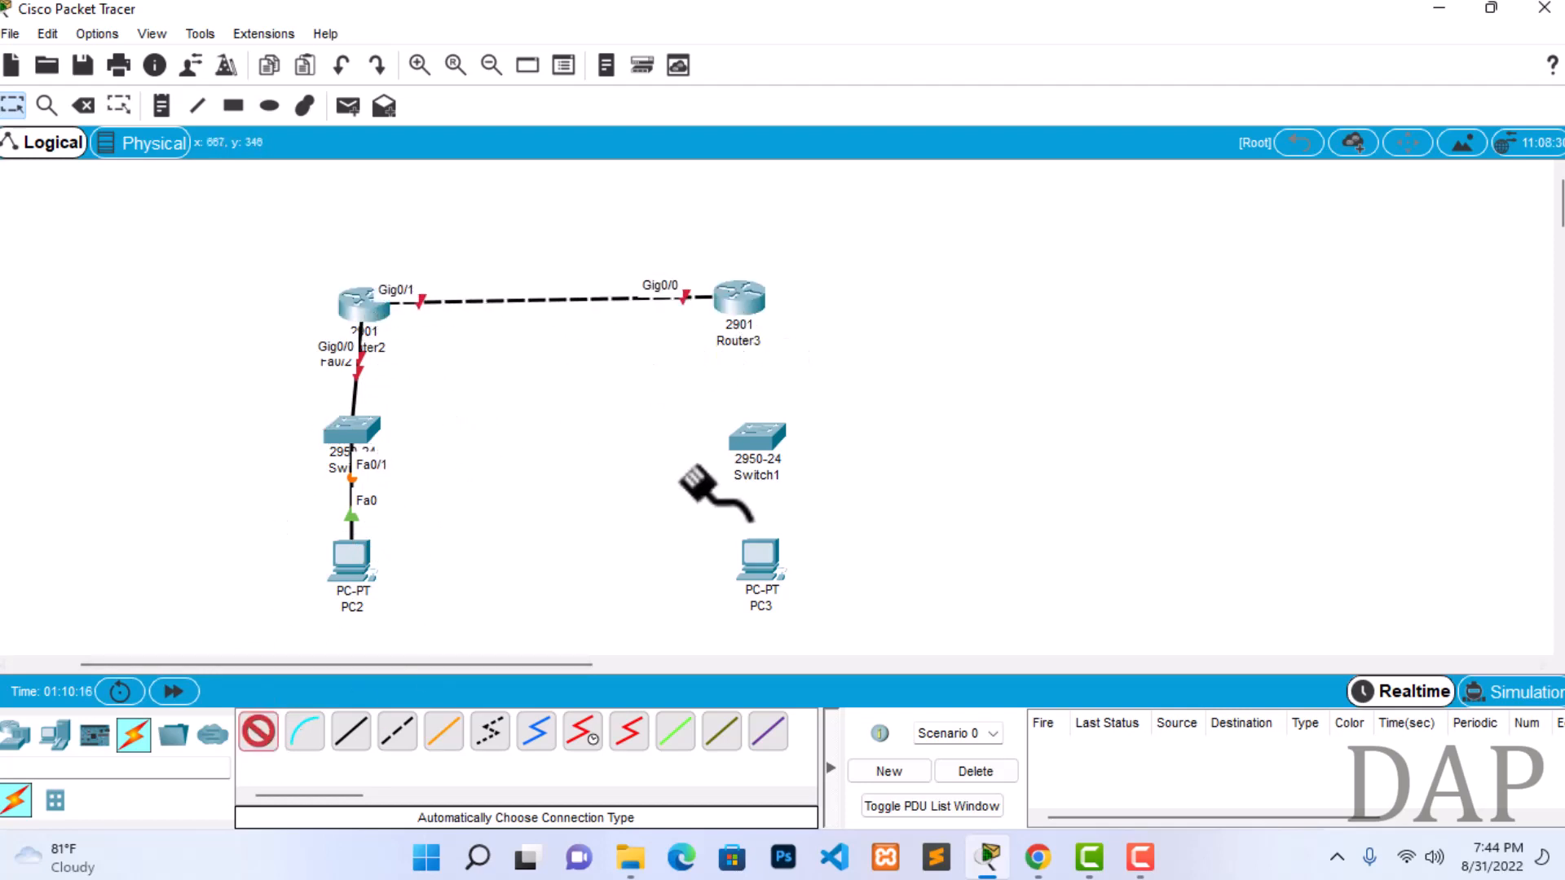
pyautogui.click(740, 308)
pyautogui.click(766, 451)
pyautogui.click(259, 736)
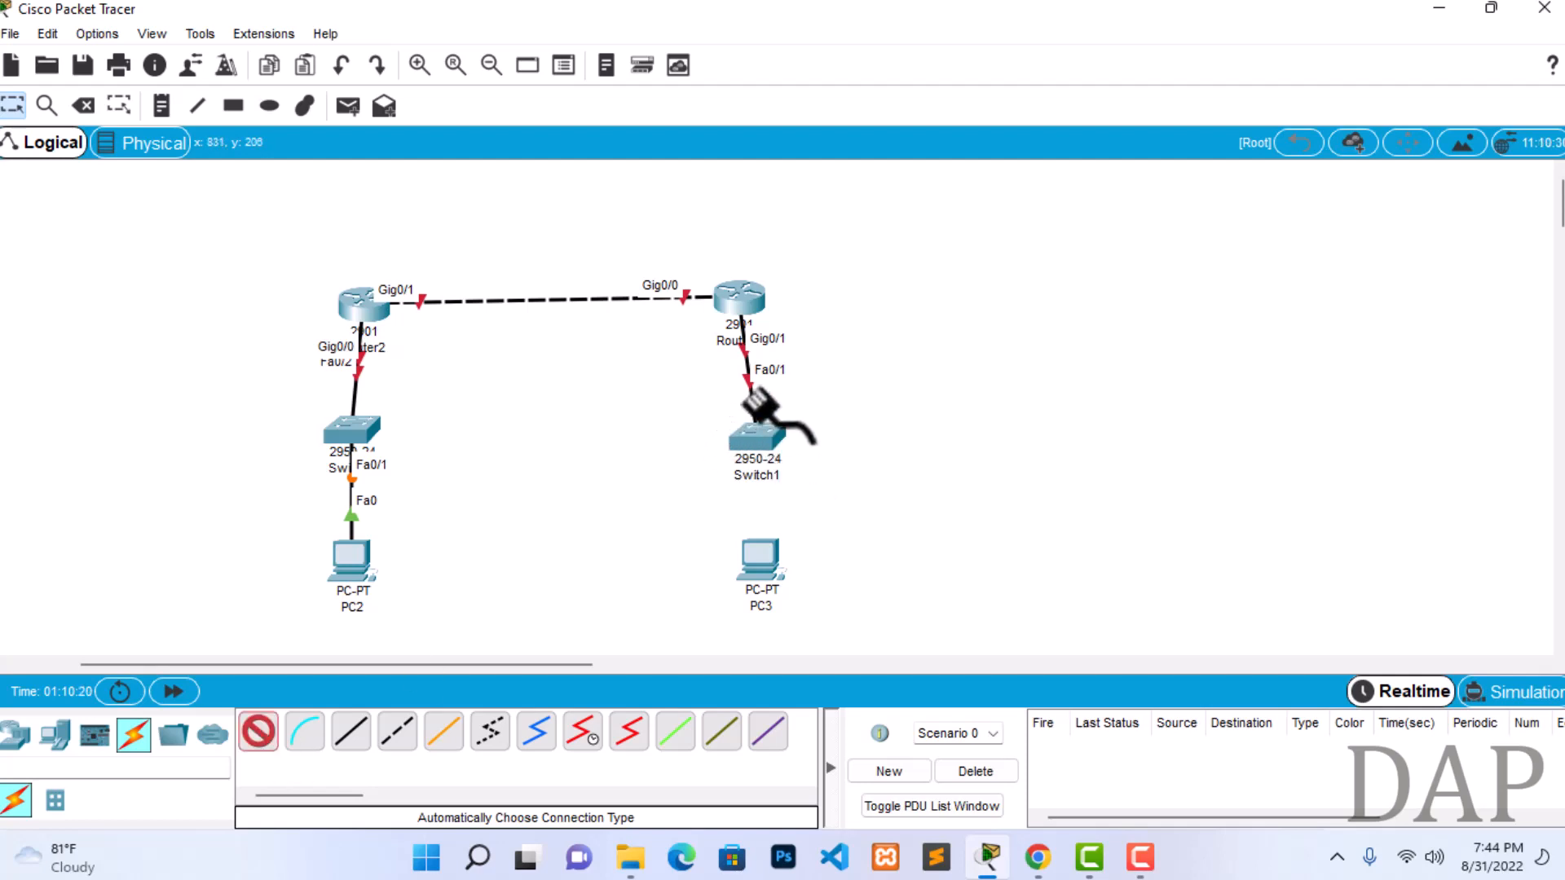
pyautogui.click(753, 456)
pyautogui.click(759, 557)
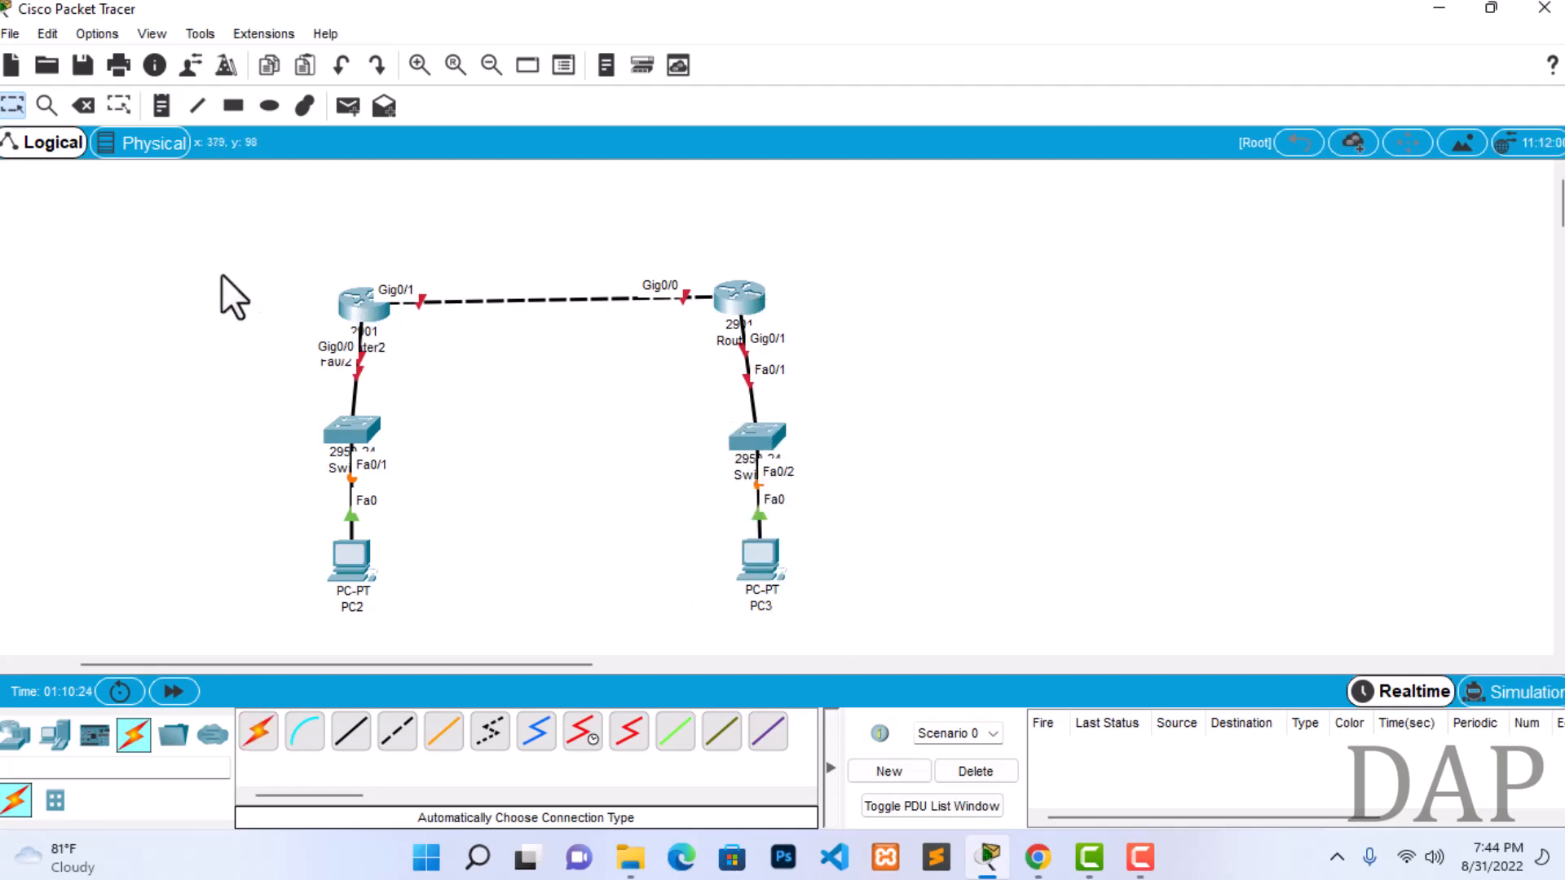
# Shift Router2 and Router3 slightly so that each sits straight above its switch.
pyautogui.moveTo(362, 322); pyautogui.dragTo(351, 311)
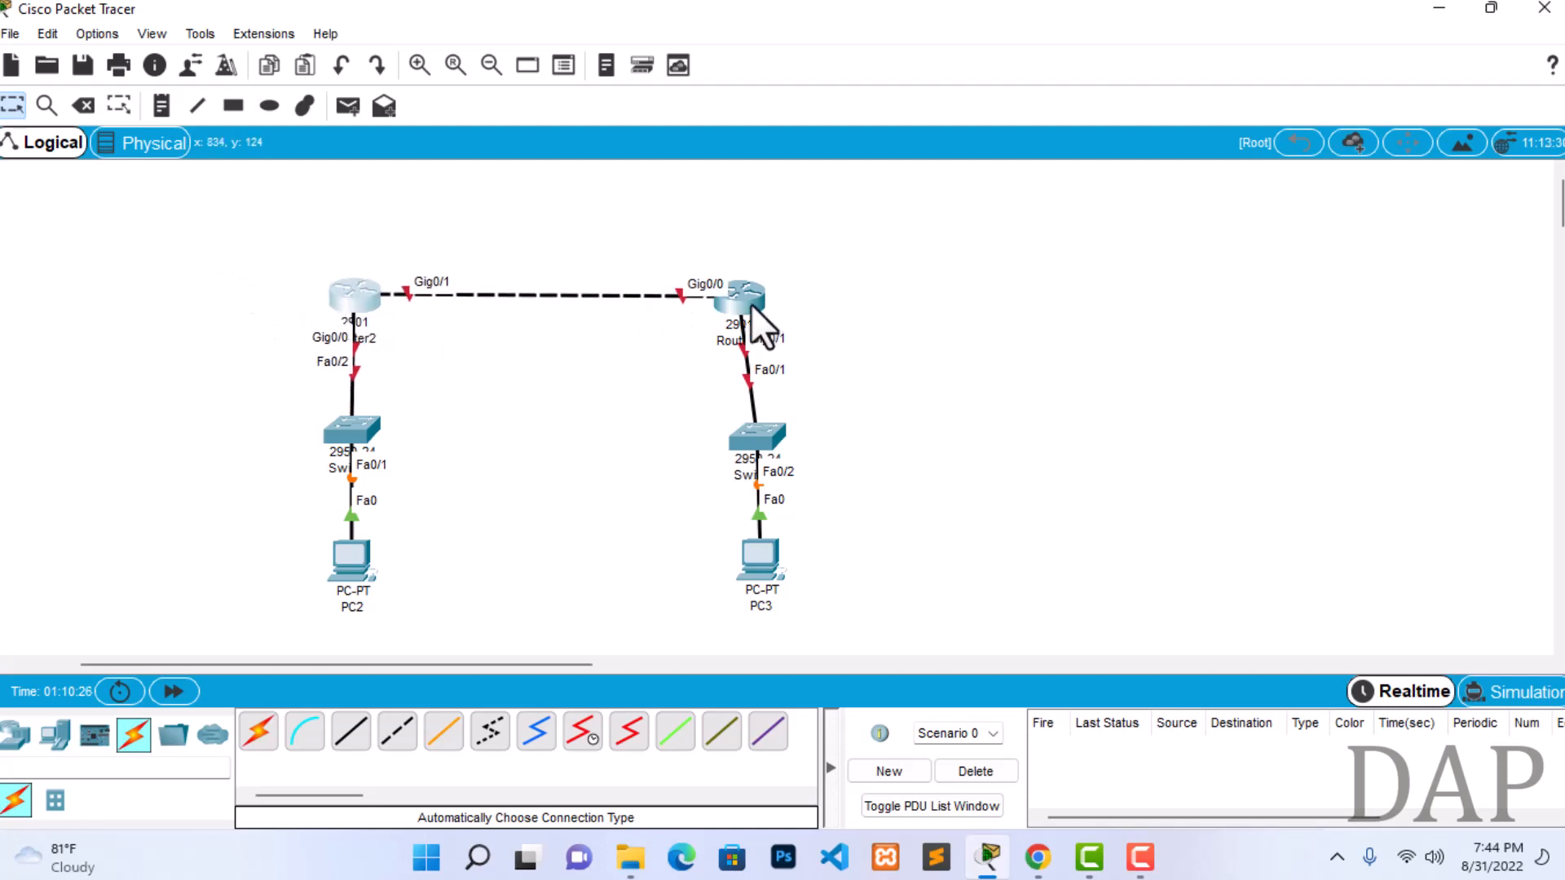
pyautogui.moveTo(754, 330)
pyautogui.mouseDown()
pyautogui.moveTo(780, 325)
pyautogui.moveTo(757, 300)
pyautogui.mouseUp()
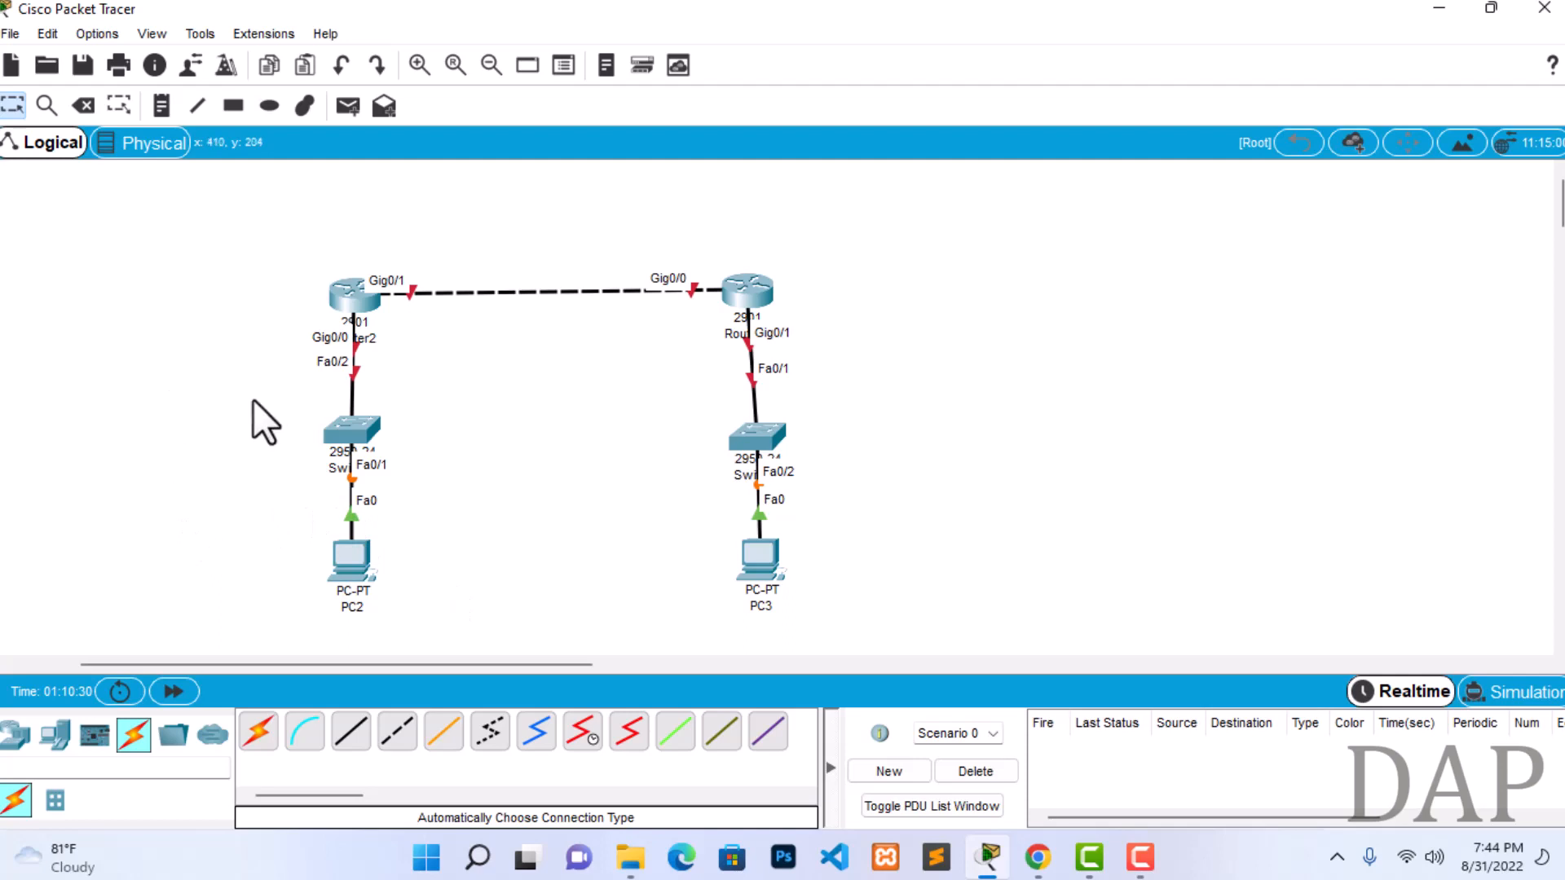
# Add a 10.10.10.0 note beside the Switch0 network and a 172.16.10.0 note above the link between the routers.
pyautogui.click(347, 105)
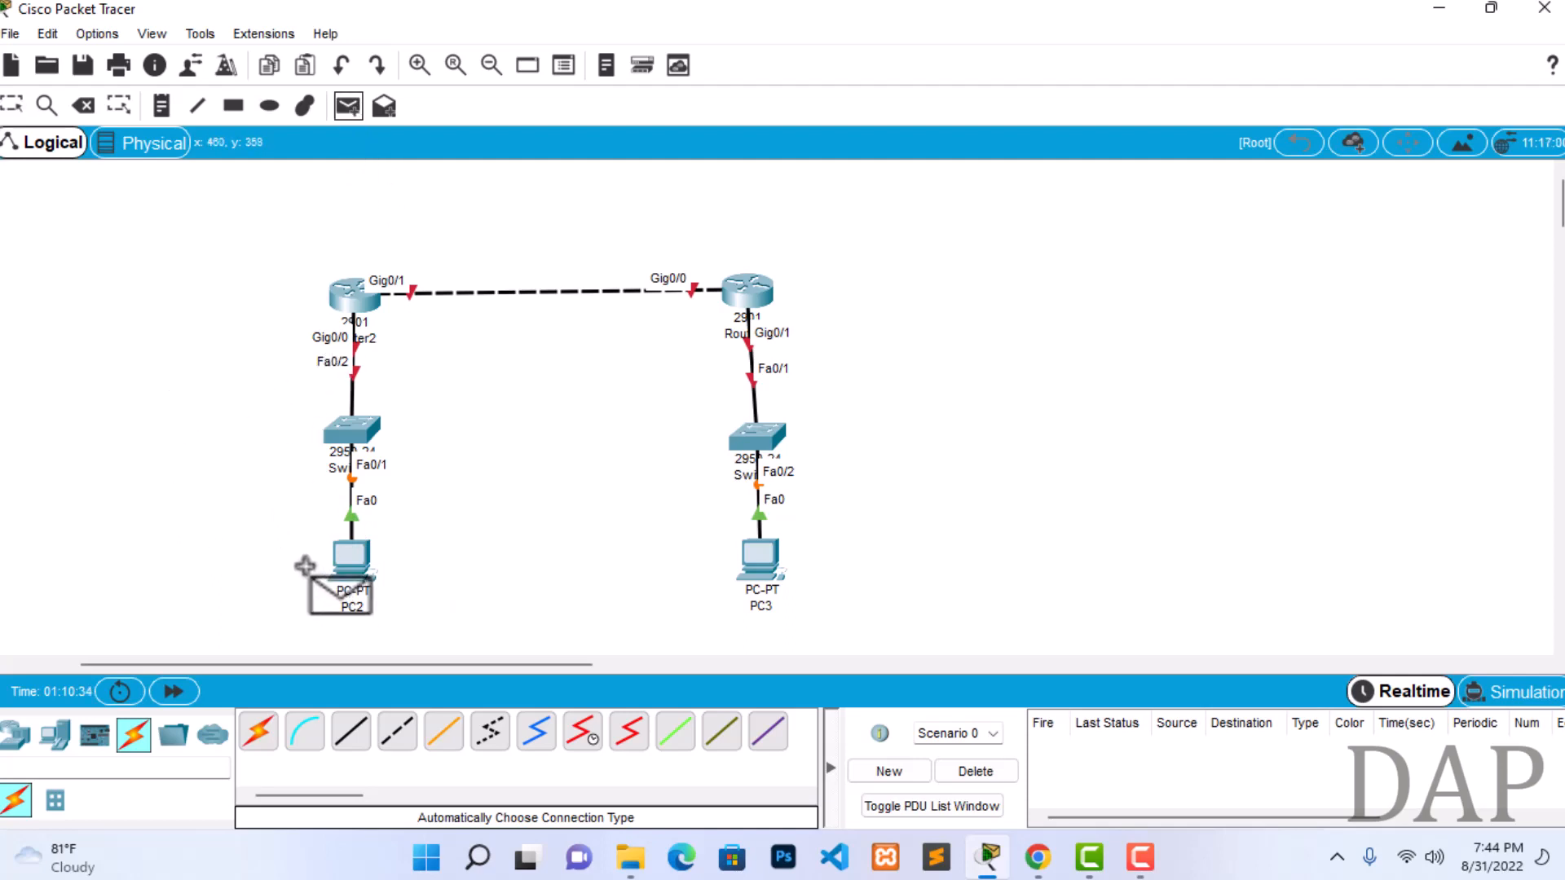
pyautogui.click(161, 105)
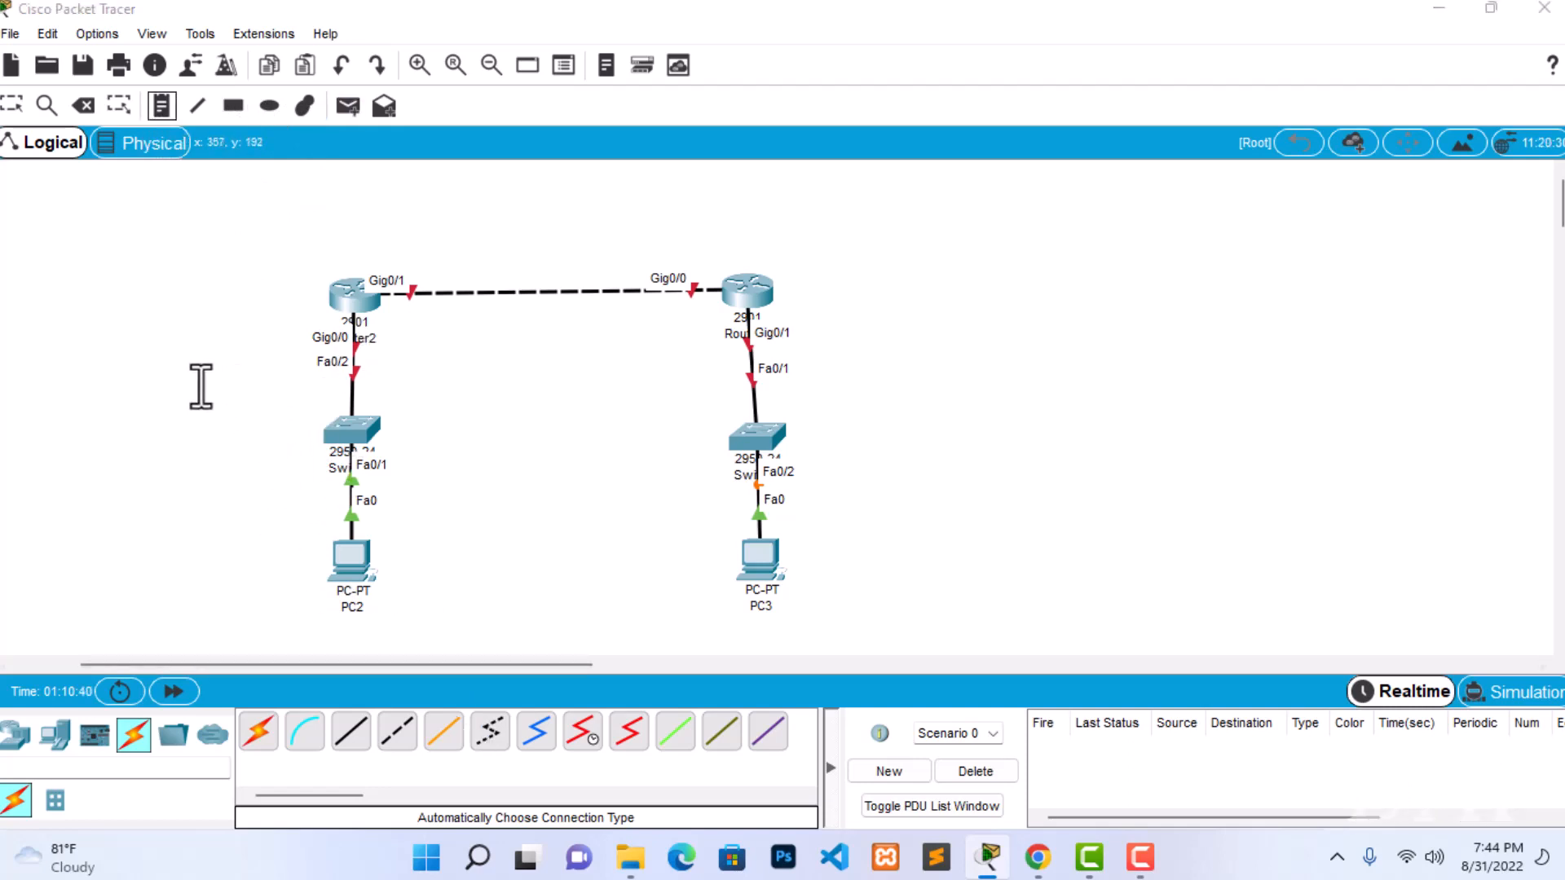
pyautogui.click(201, 385)
pyautogui.write('0.10.10.0')
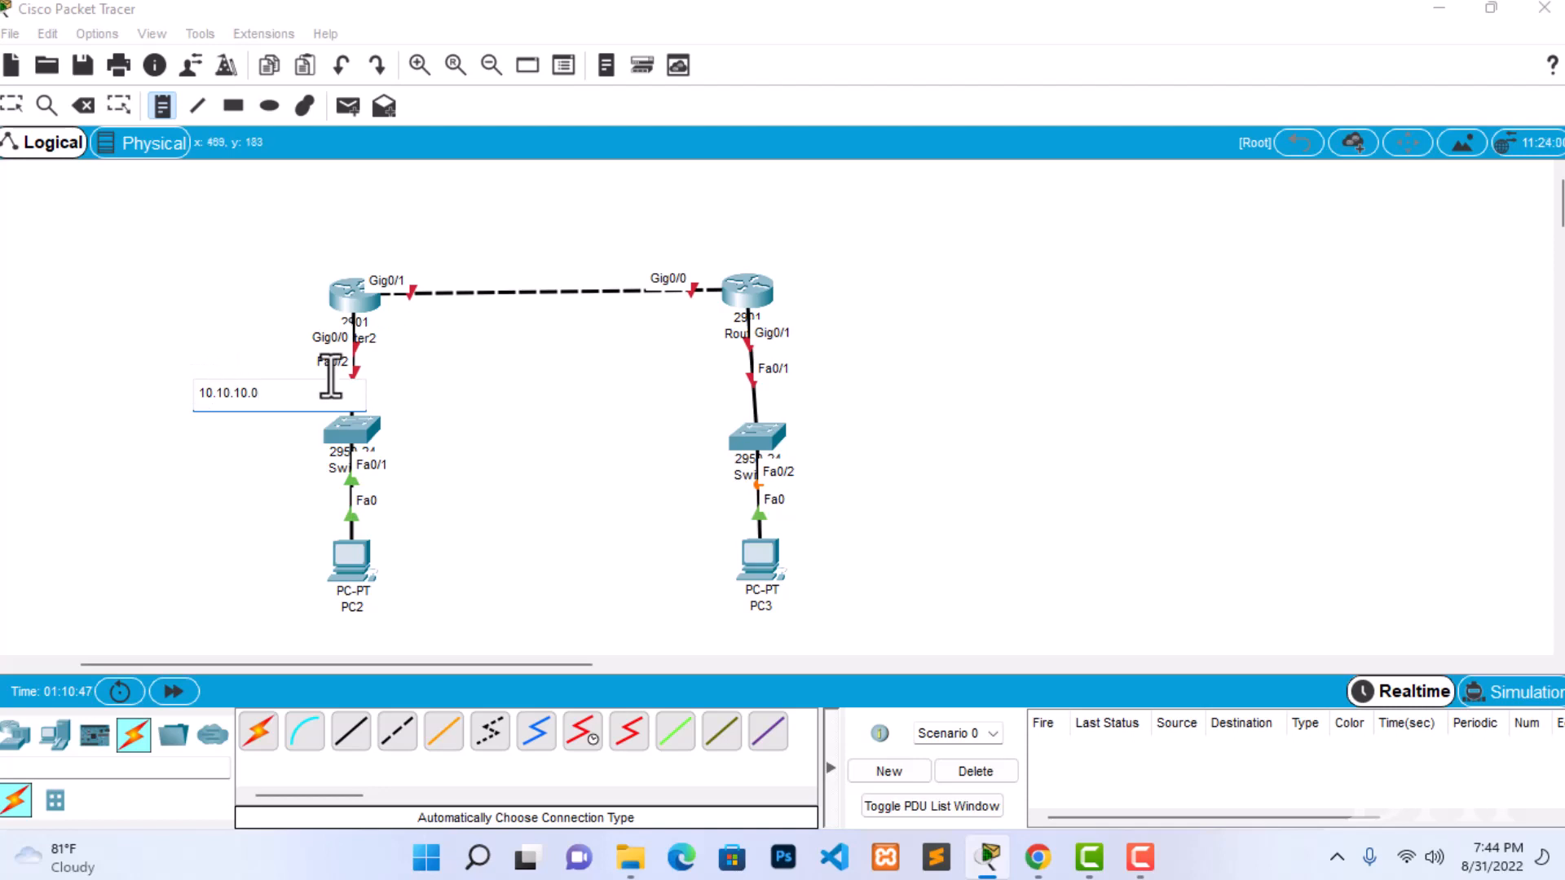
pyautogui.click(475, 246)
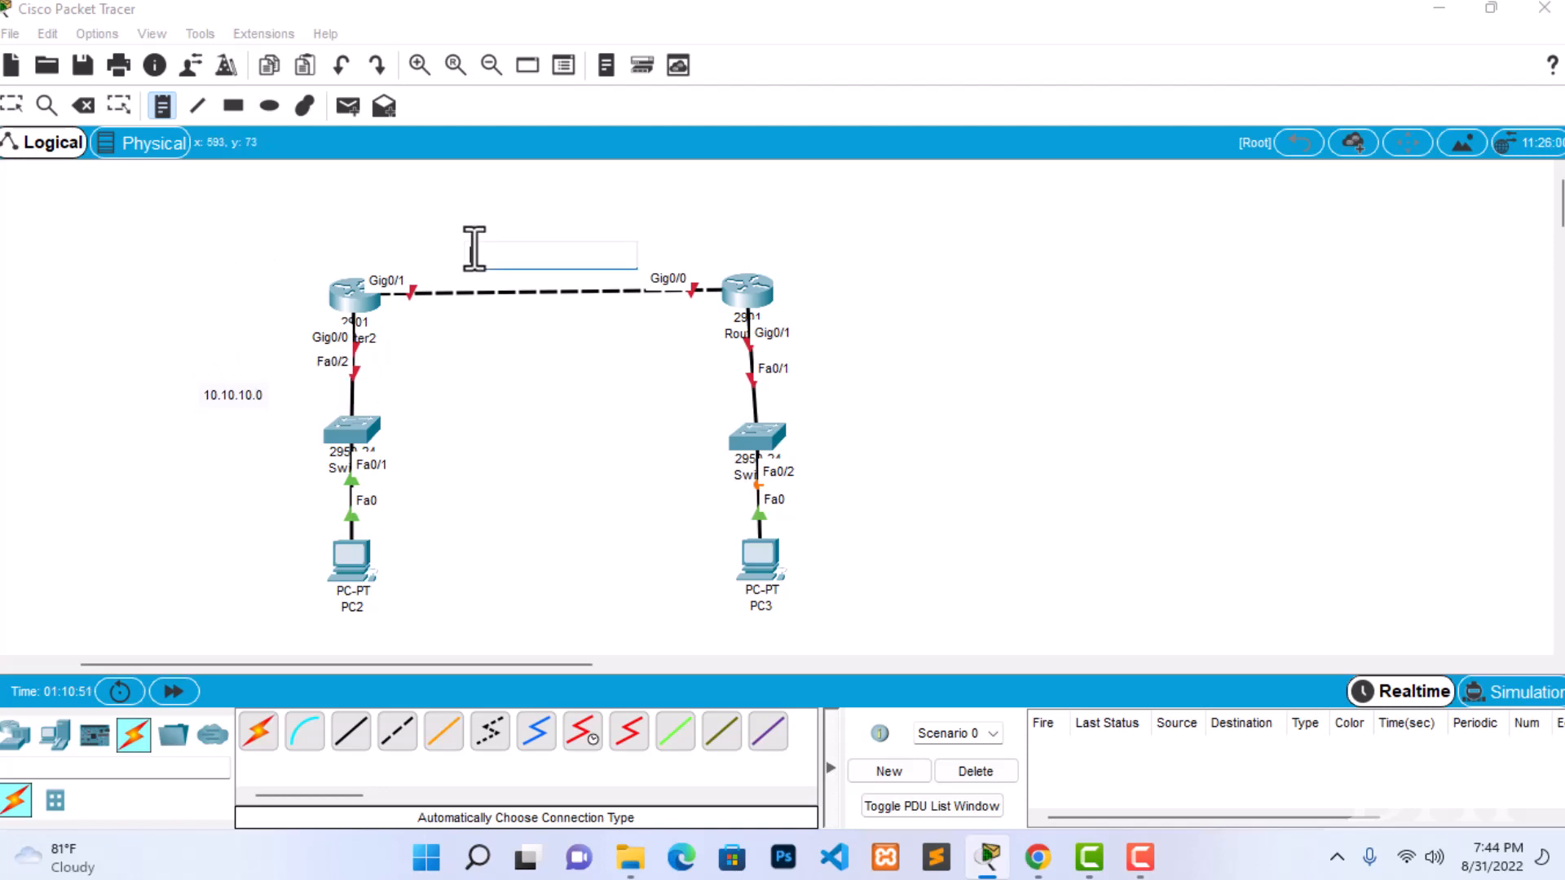
pyautogui.write('2.16.10.0')
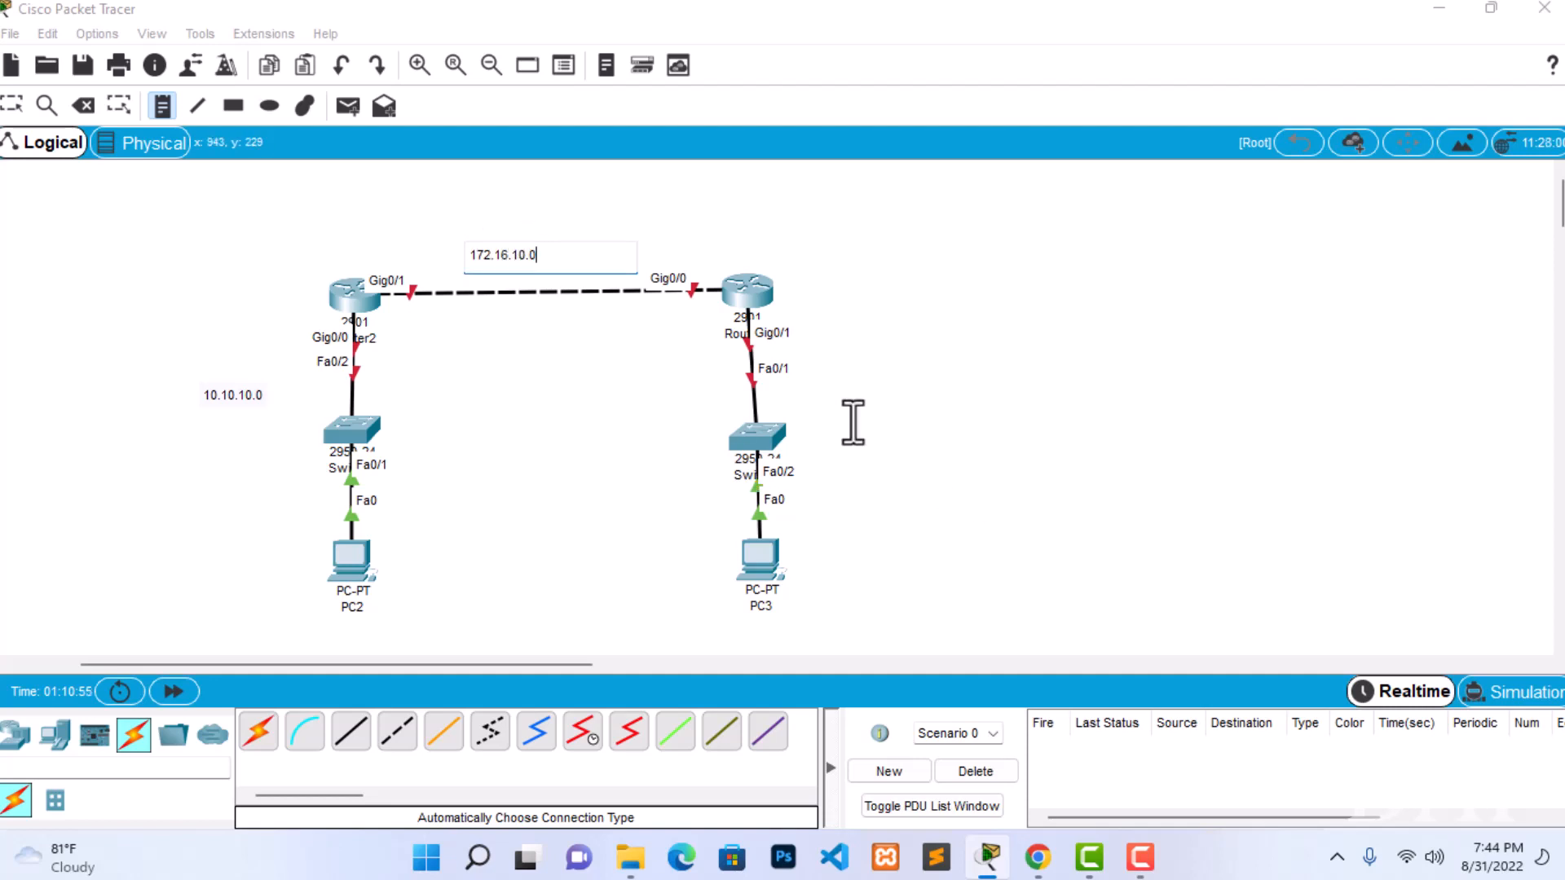
# Add a 192.168.10.0 note beside the Switch1 network and move both LAN notes closer to their links.
pyautogui.click(807, 399)
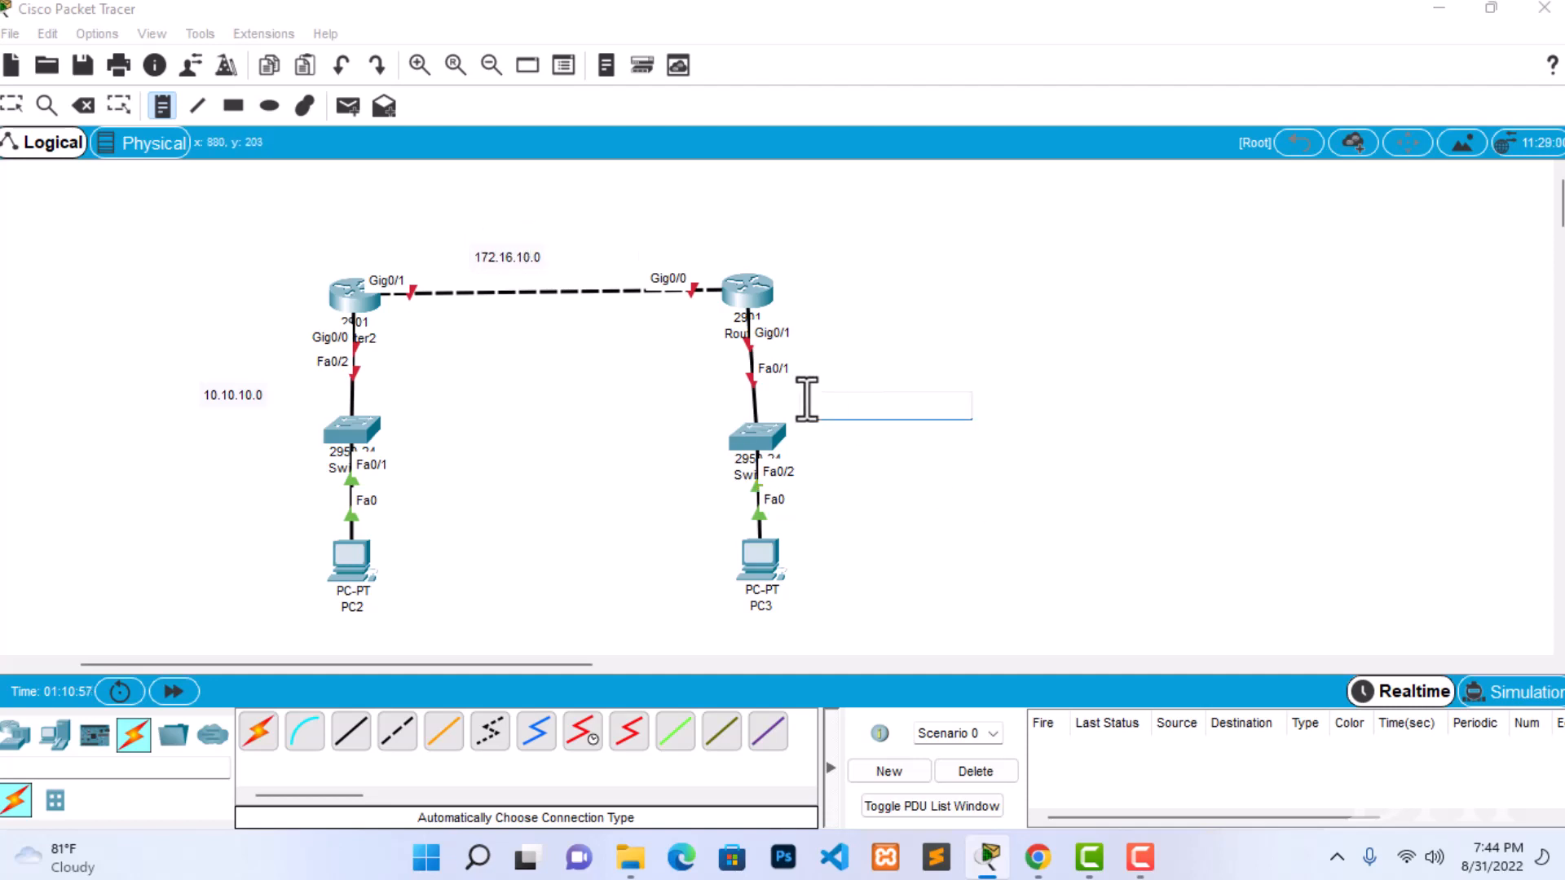
pyautogui.write('192.168.10.0')
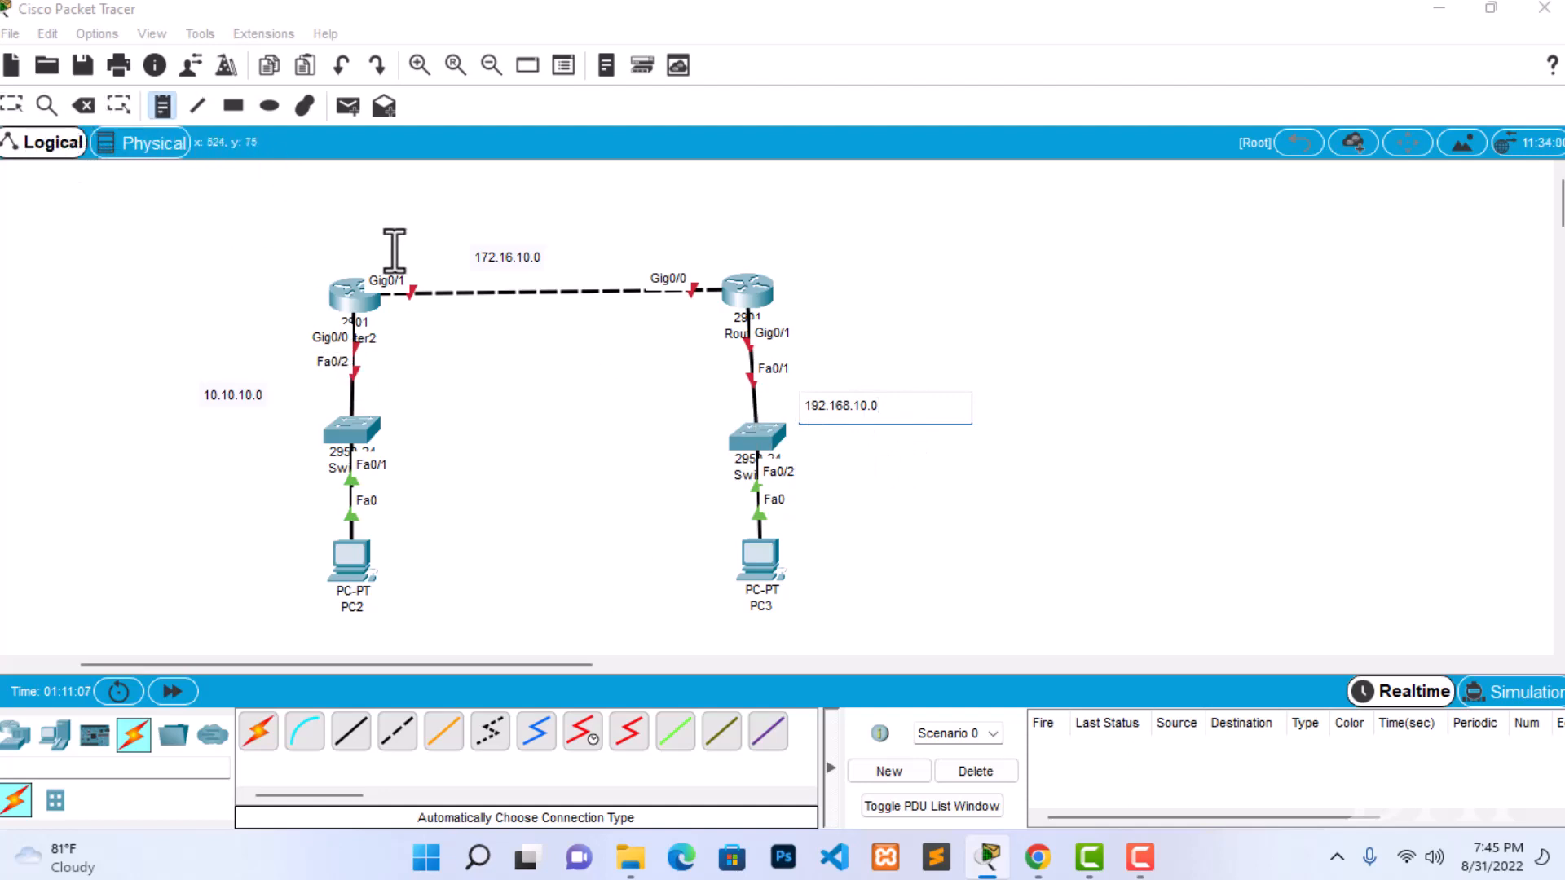
pyautogui.press('Escape')
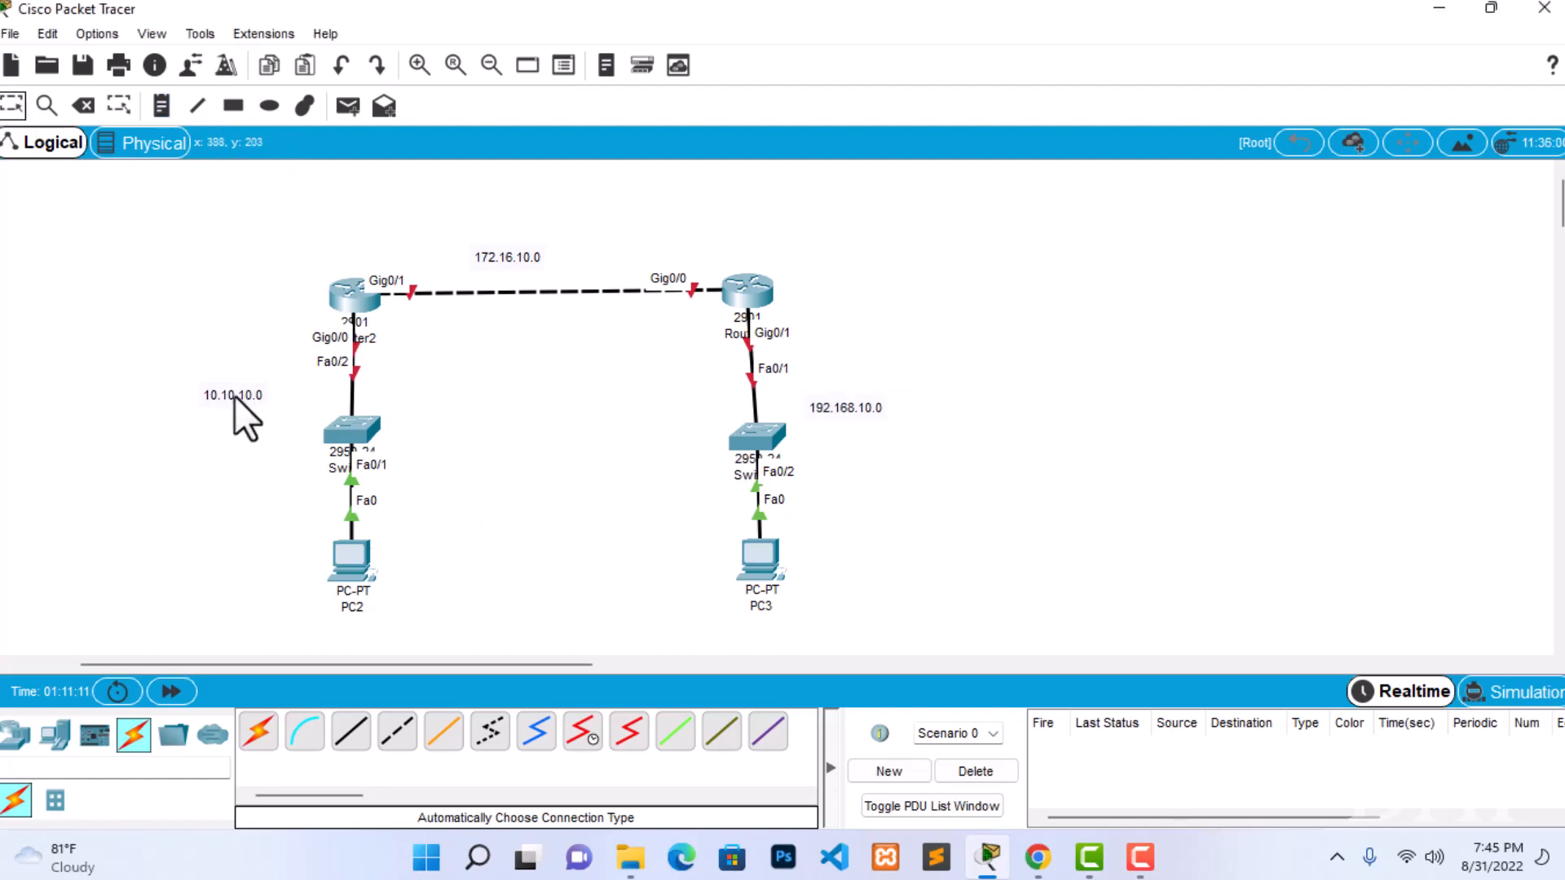
pyautogui.moveTo(234, 396); pyautogui.dragTo(252, 398)
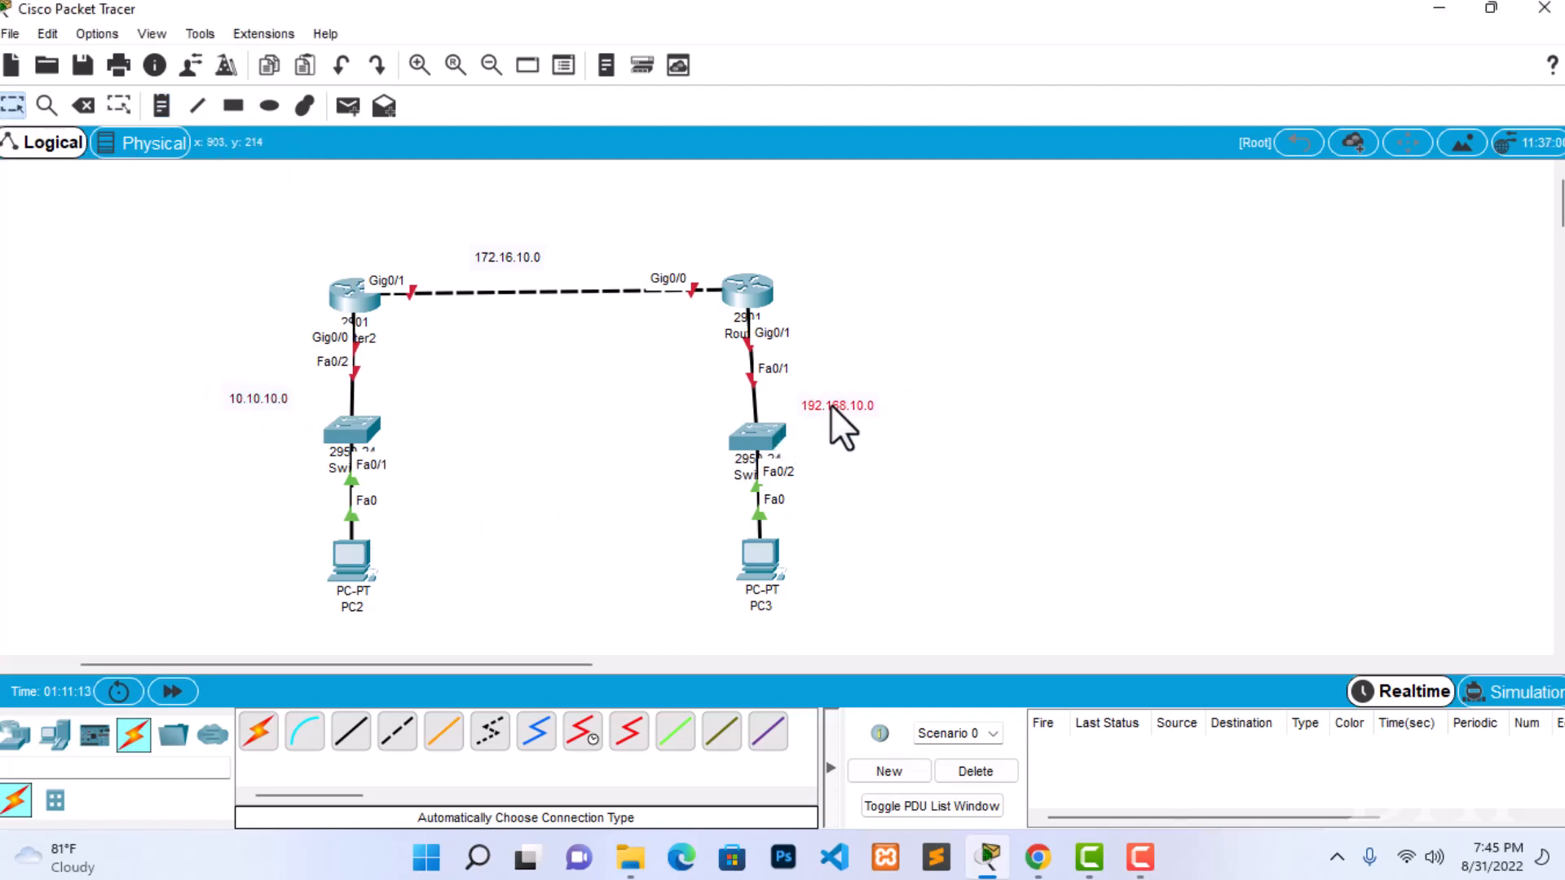
pyautogui.moveTo(829, 404); pyautogui.dragTo(829, 399)
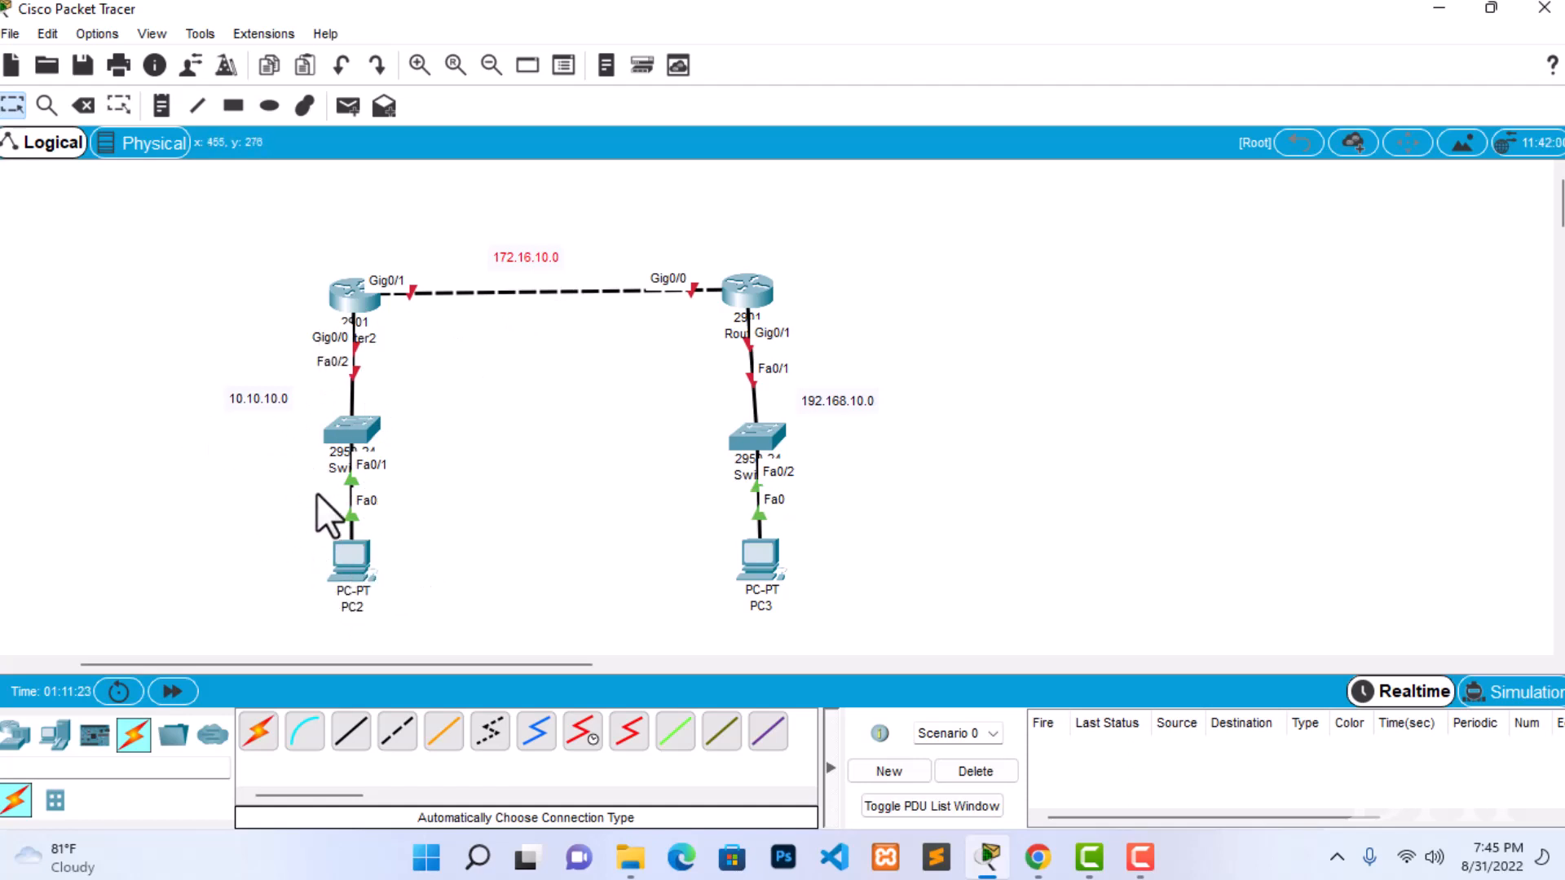
# Give PC2 the static IPv4 address 10.10.10.2 with mask 255.0.0.0 and default gateway 10.10.10.1.
pyautogui.click(351, 562)
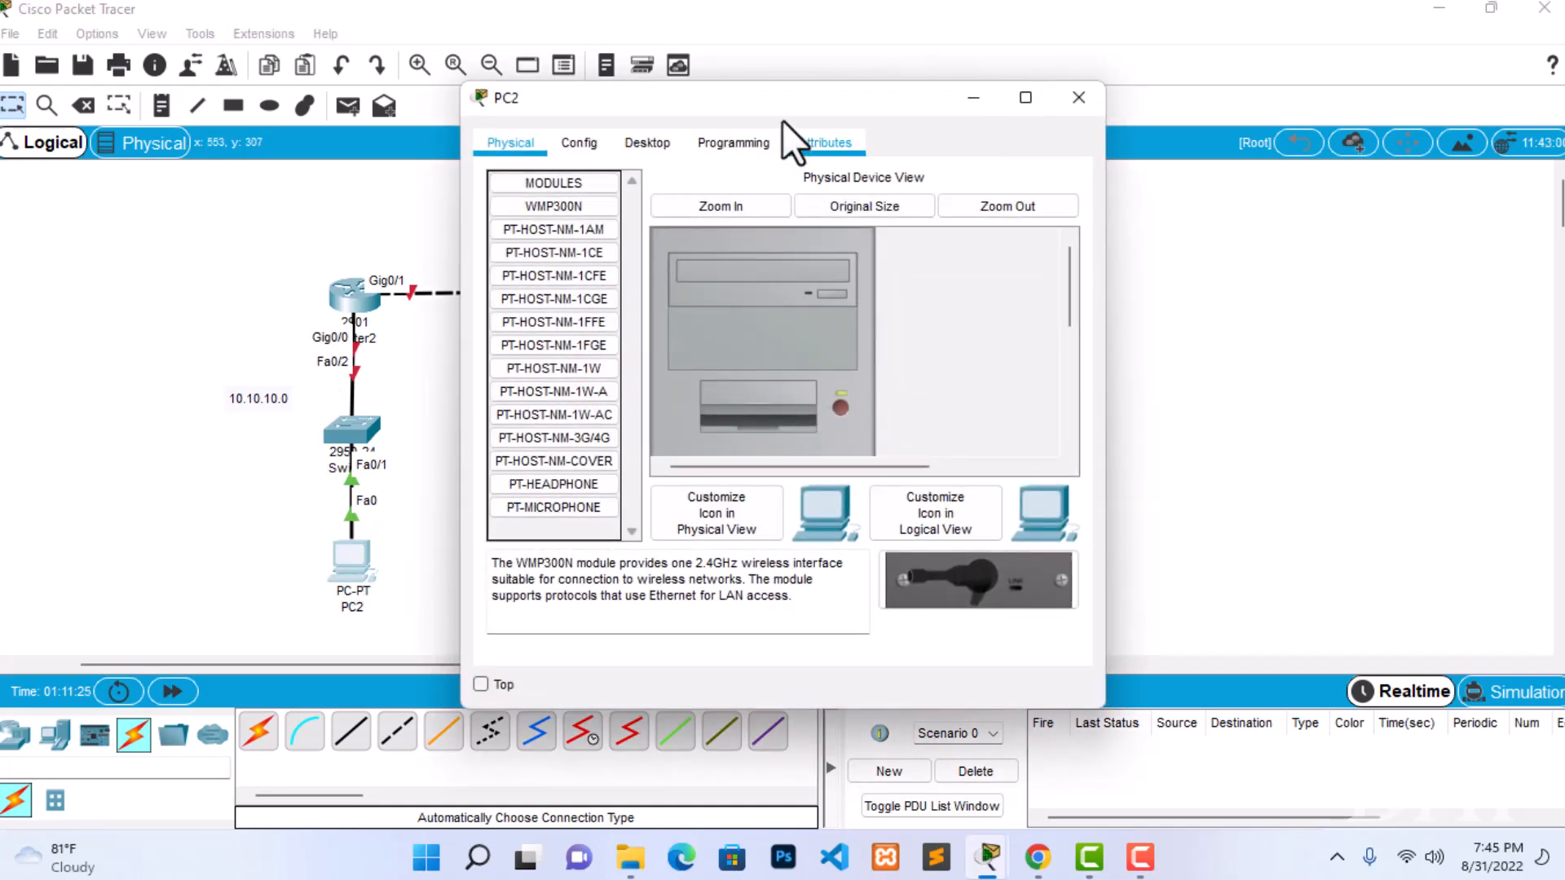
pyautogui.moveTo(781, 120); pyautogui.dragTo(1177, 132)
pyautogui.click(1050, 168)
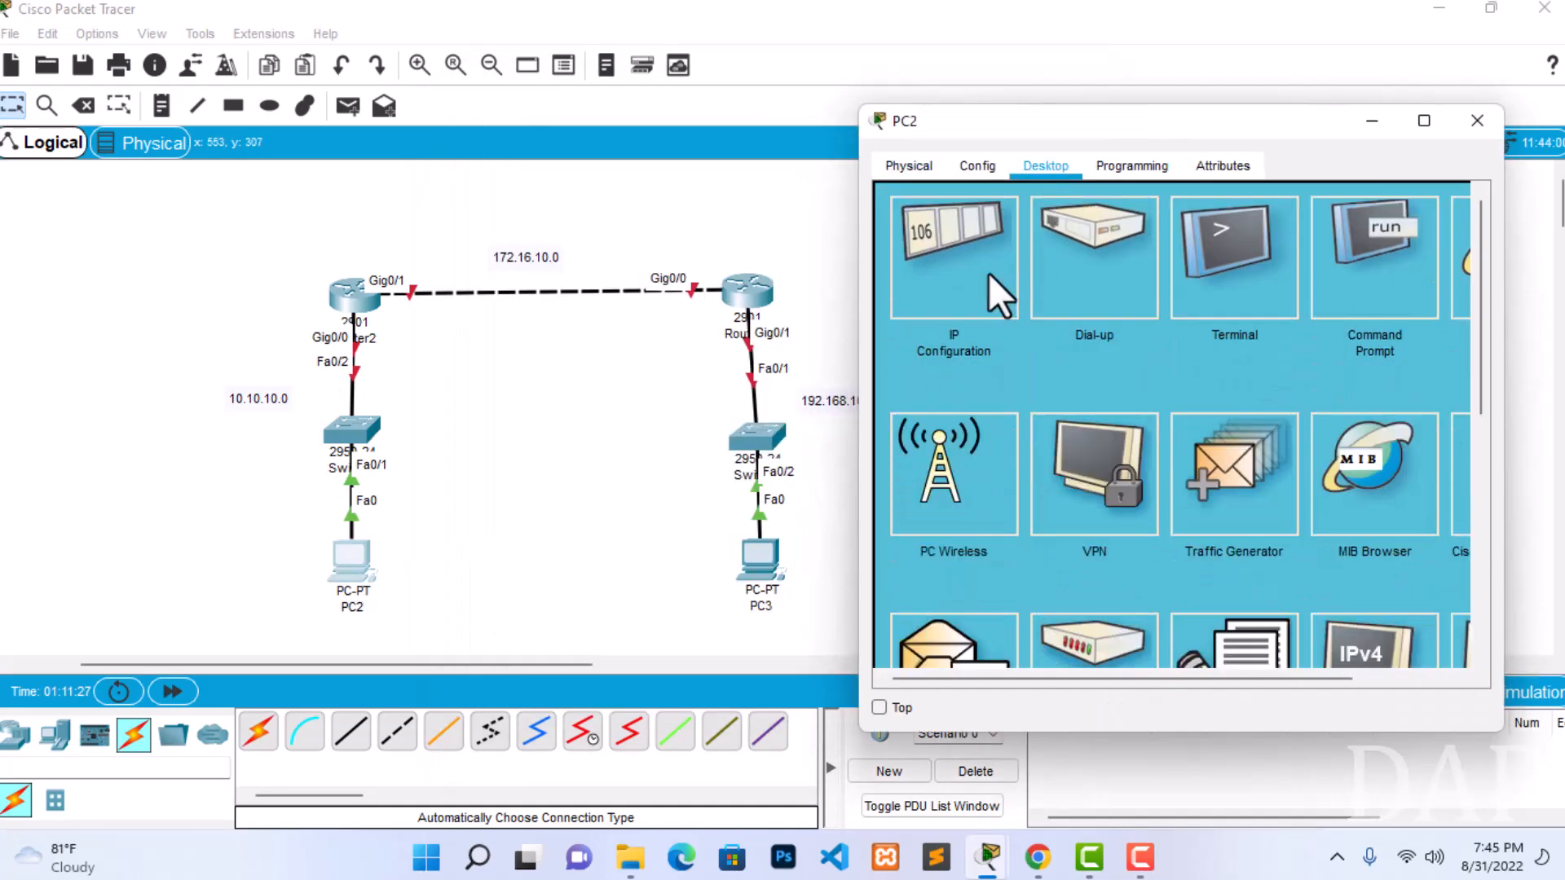
pyautogui.click(990, 274)
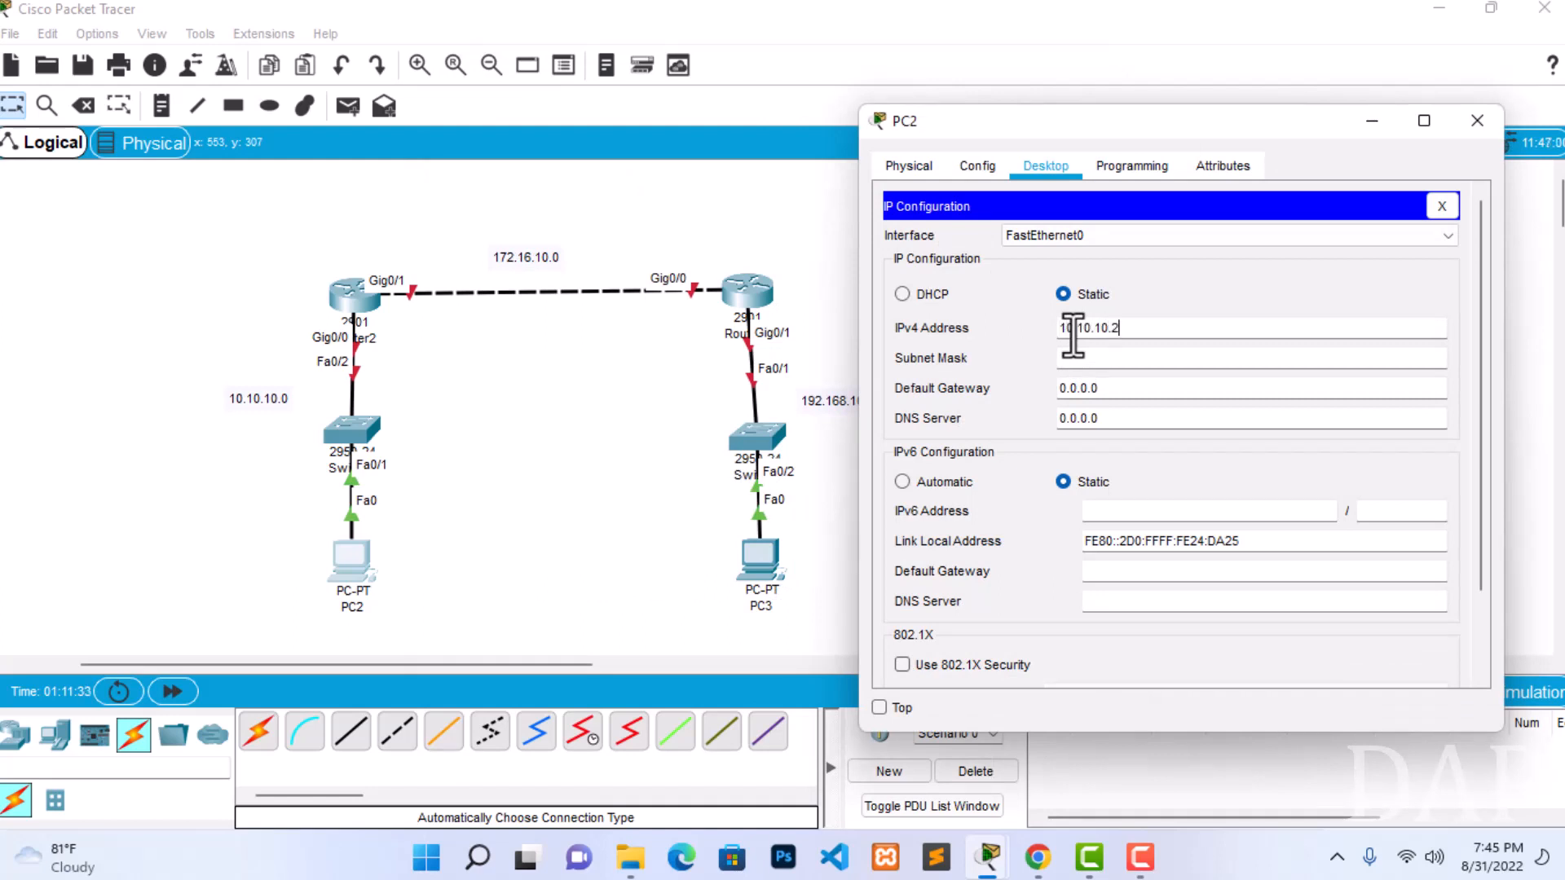
pyautogui.press('Tab')
pyautogui.press('Tab')
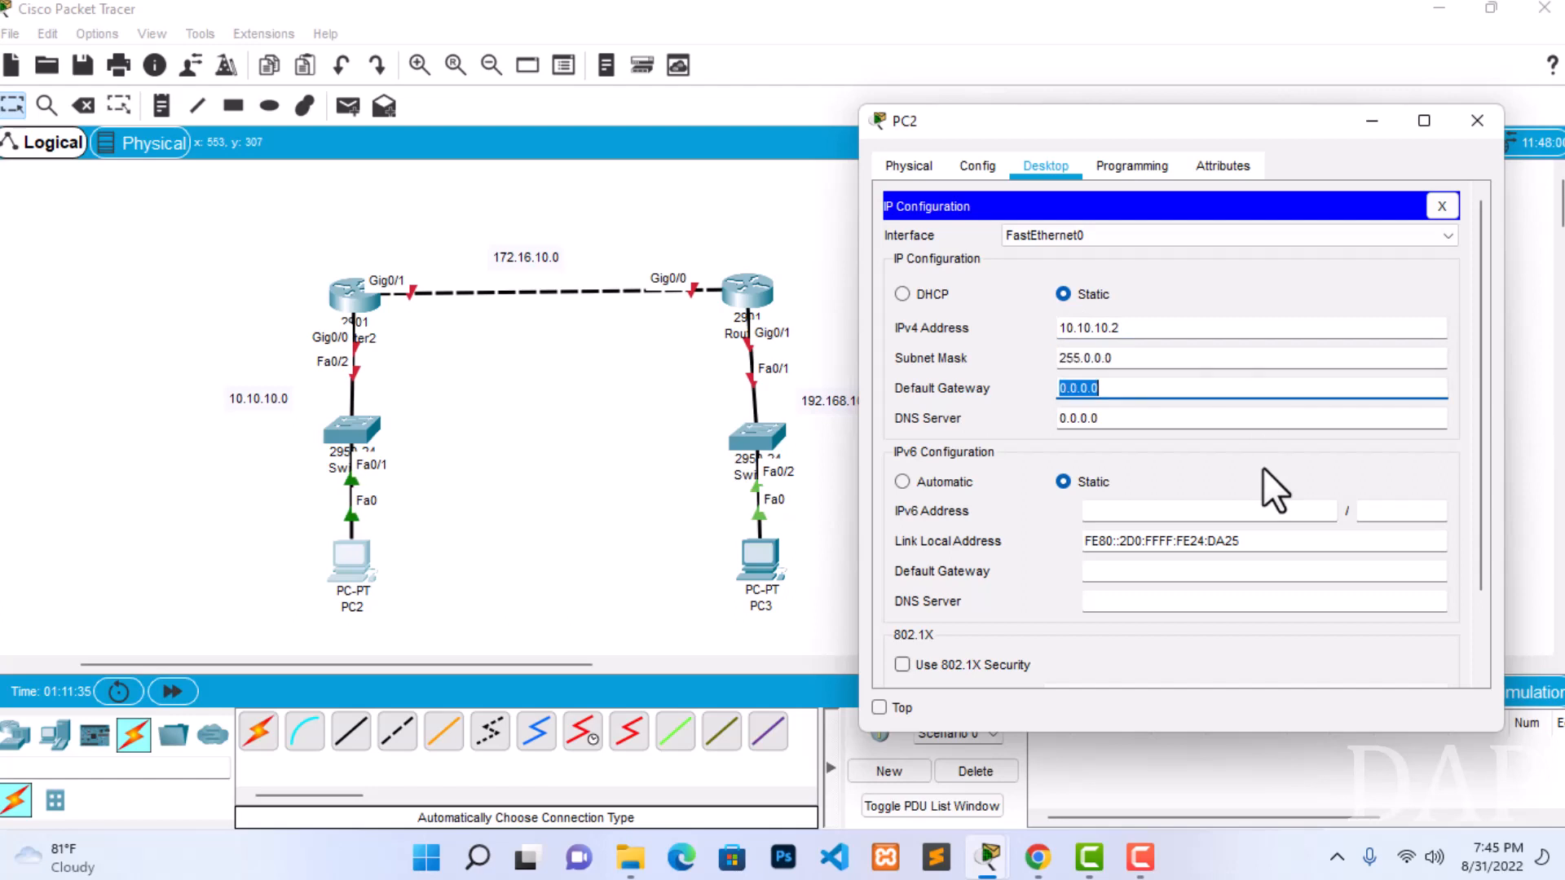
pyautogui.write('10.10.10.1')
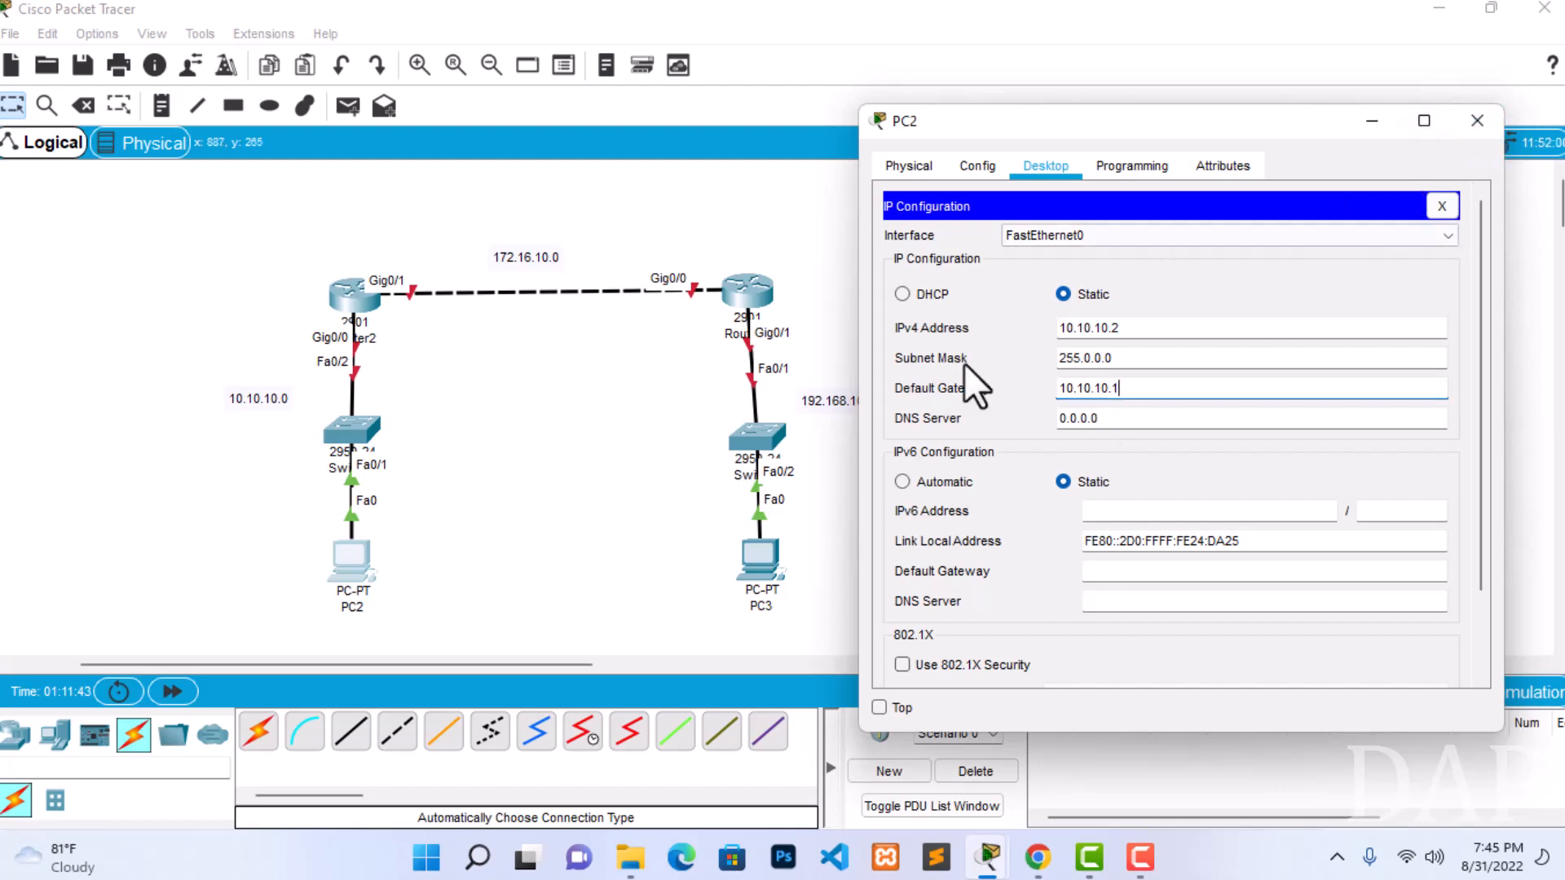
pyautogui.click(1477, 120)
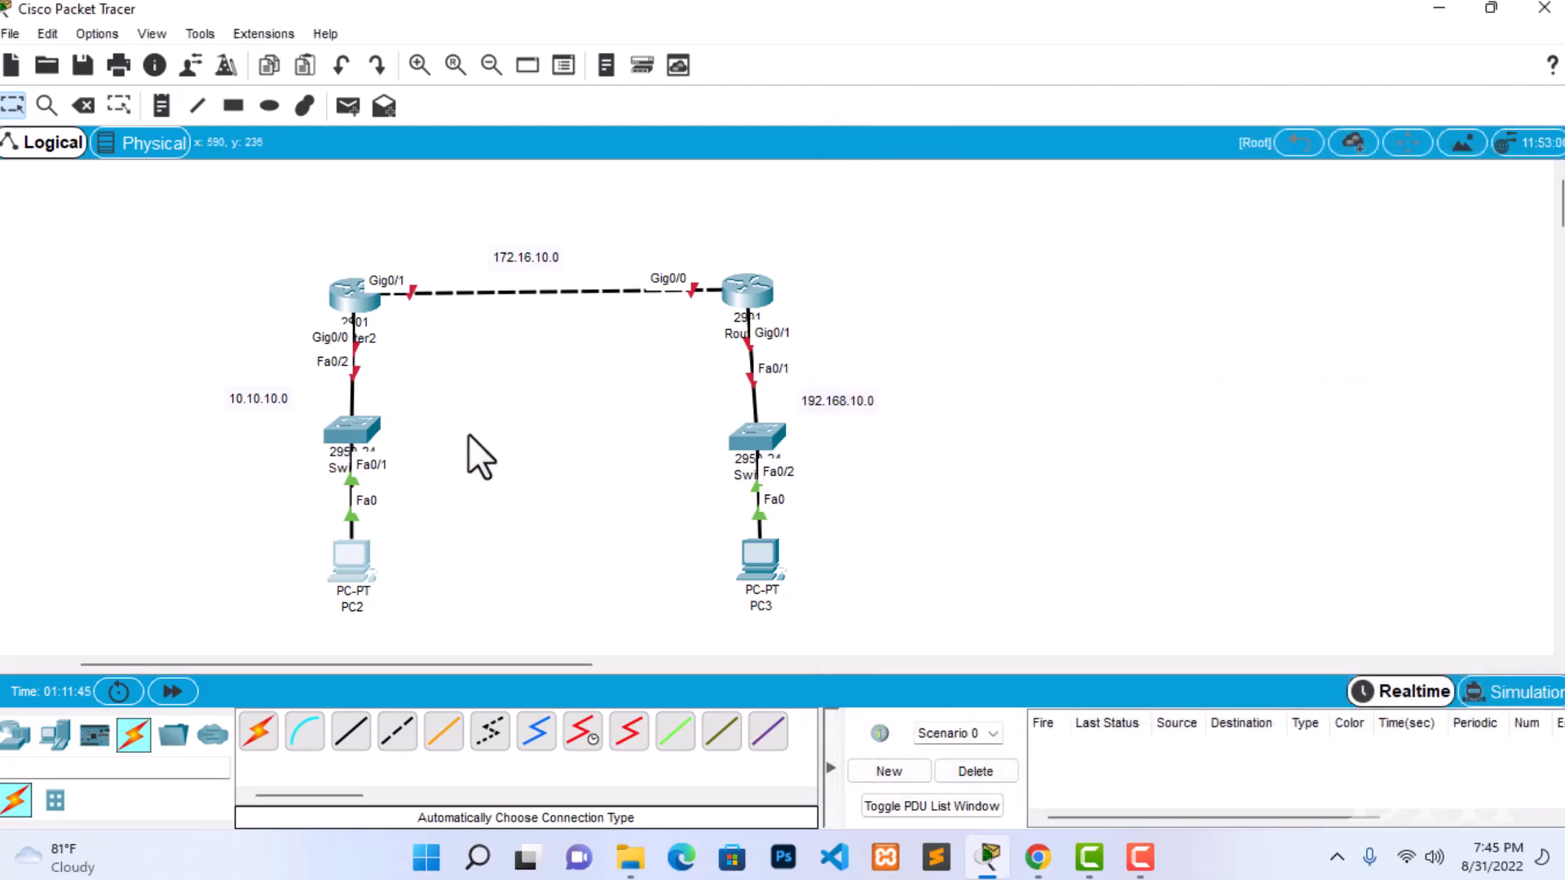
# In Router2's command line, decline the initial configuration dialog and enter global configuration mode.
pyautogui.click(357, 301)
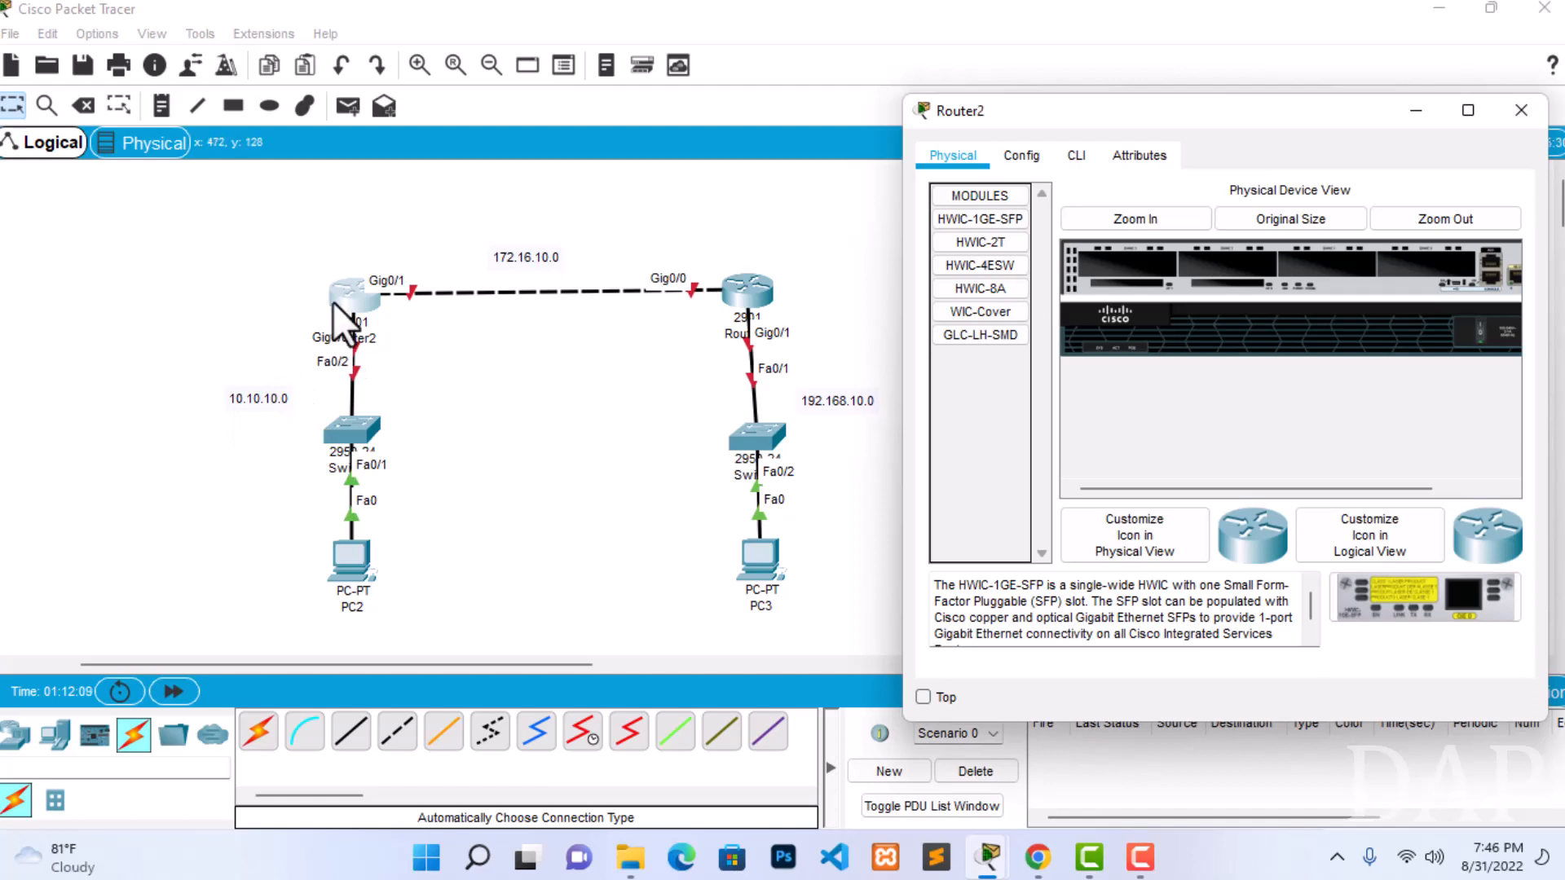
pyautogui.click(1075, 155)
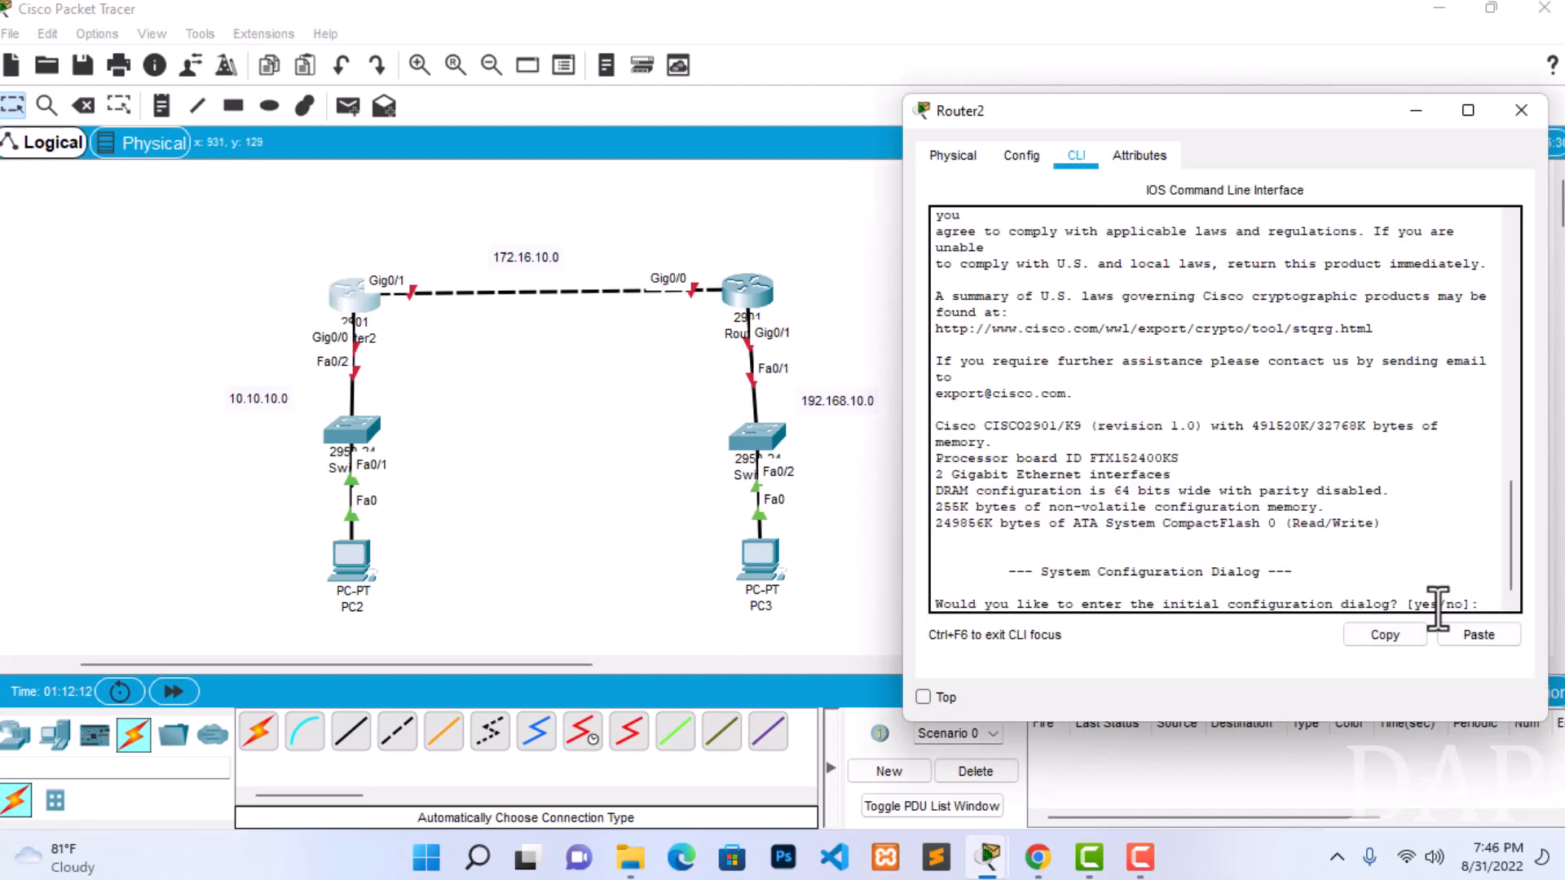
pyautogui.press('Return')
pyautogui.press('Return')
pyautogui.write('n')
pyautogui.press('Return')
pyautogui.press('Return')
pyautogui.press('Return')
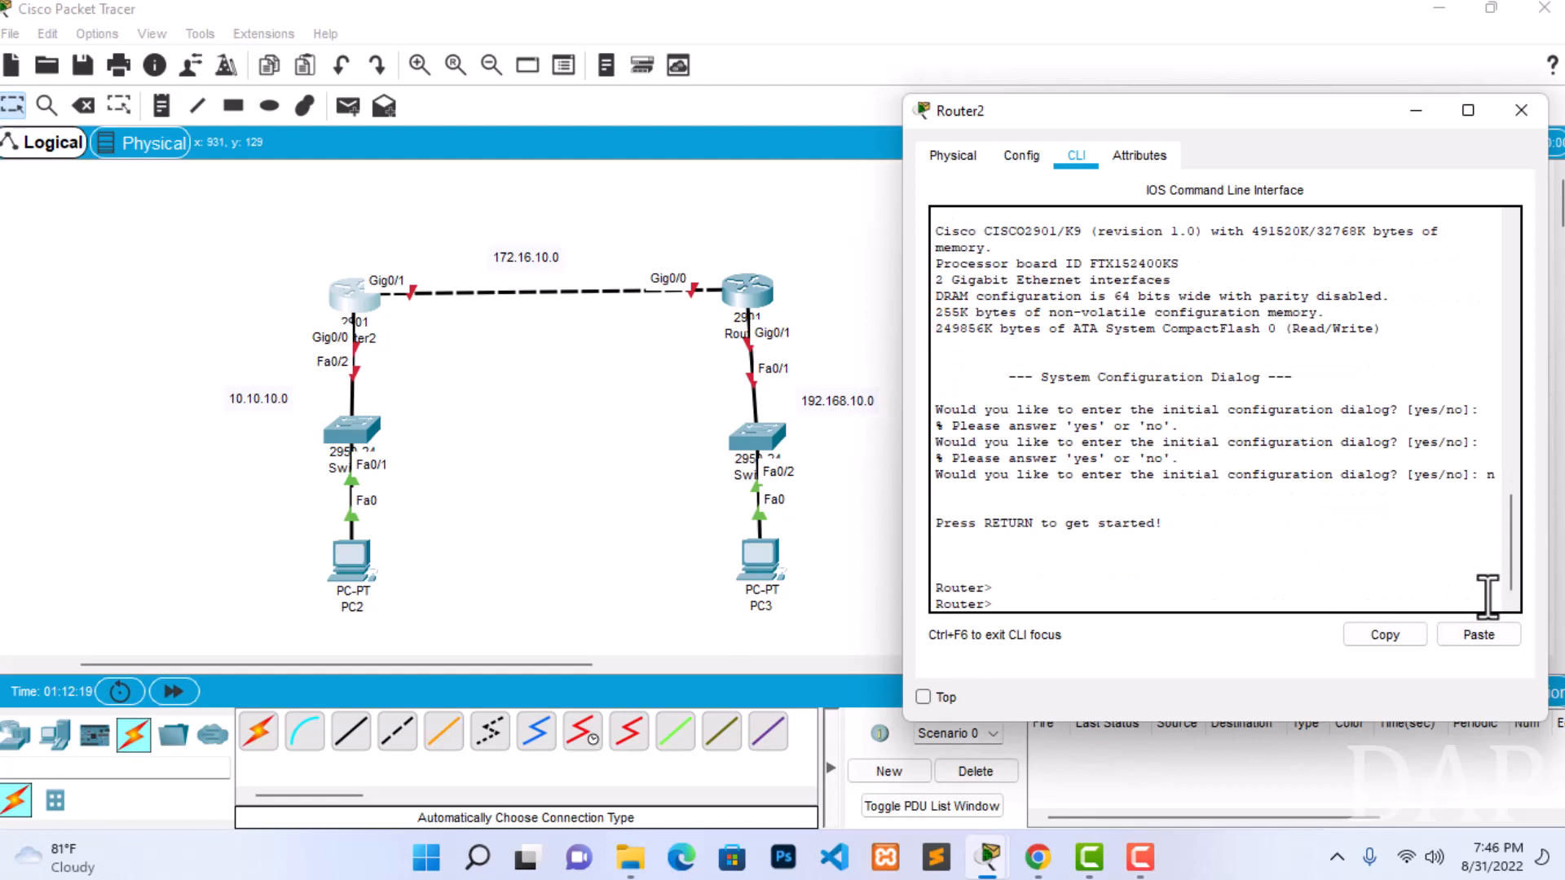
pyautogui.write('enable')
pyautogui.press('Return')
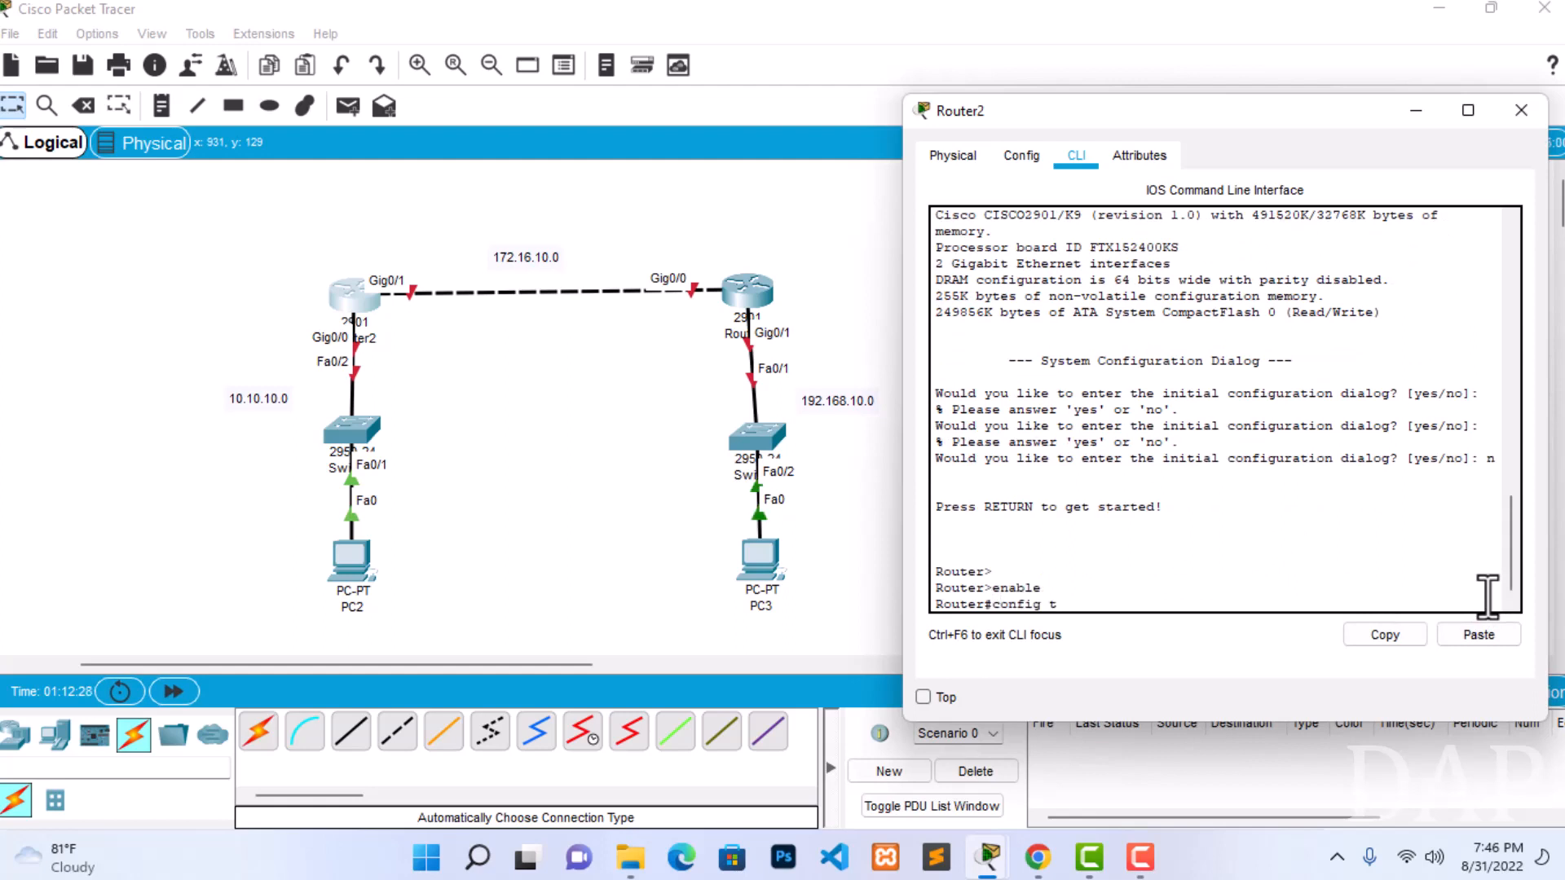
pyautogui.write('config t')
pyautogui.press('Return')
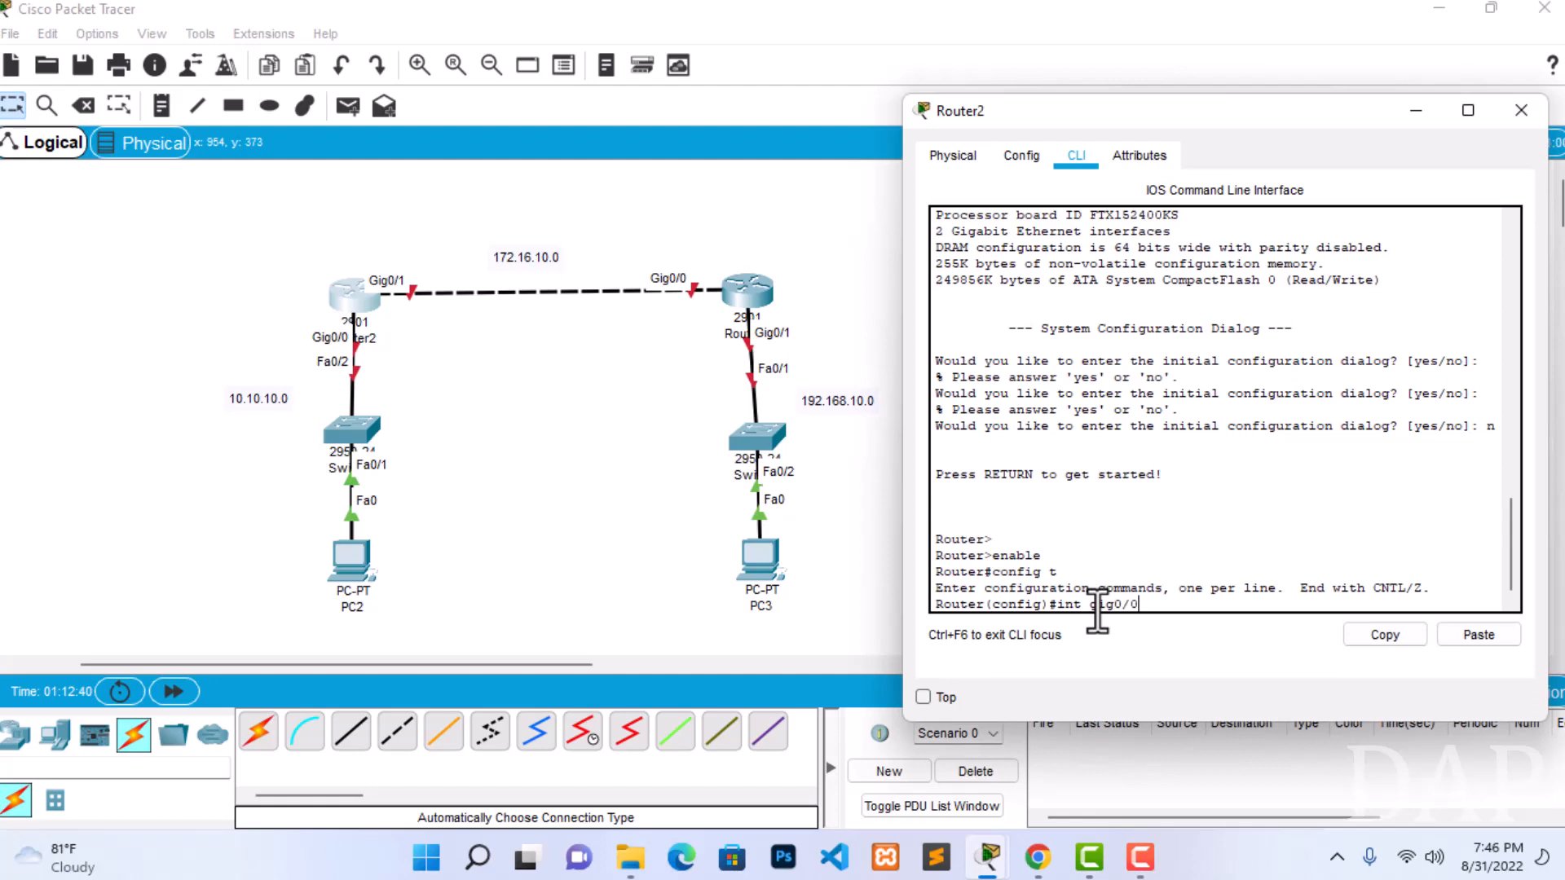
# Assign 10.10.10.1 255.0.0.0 to Router2's gig0/0 interface and bring it up with no shut.
pyautogui.press('Return')
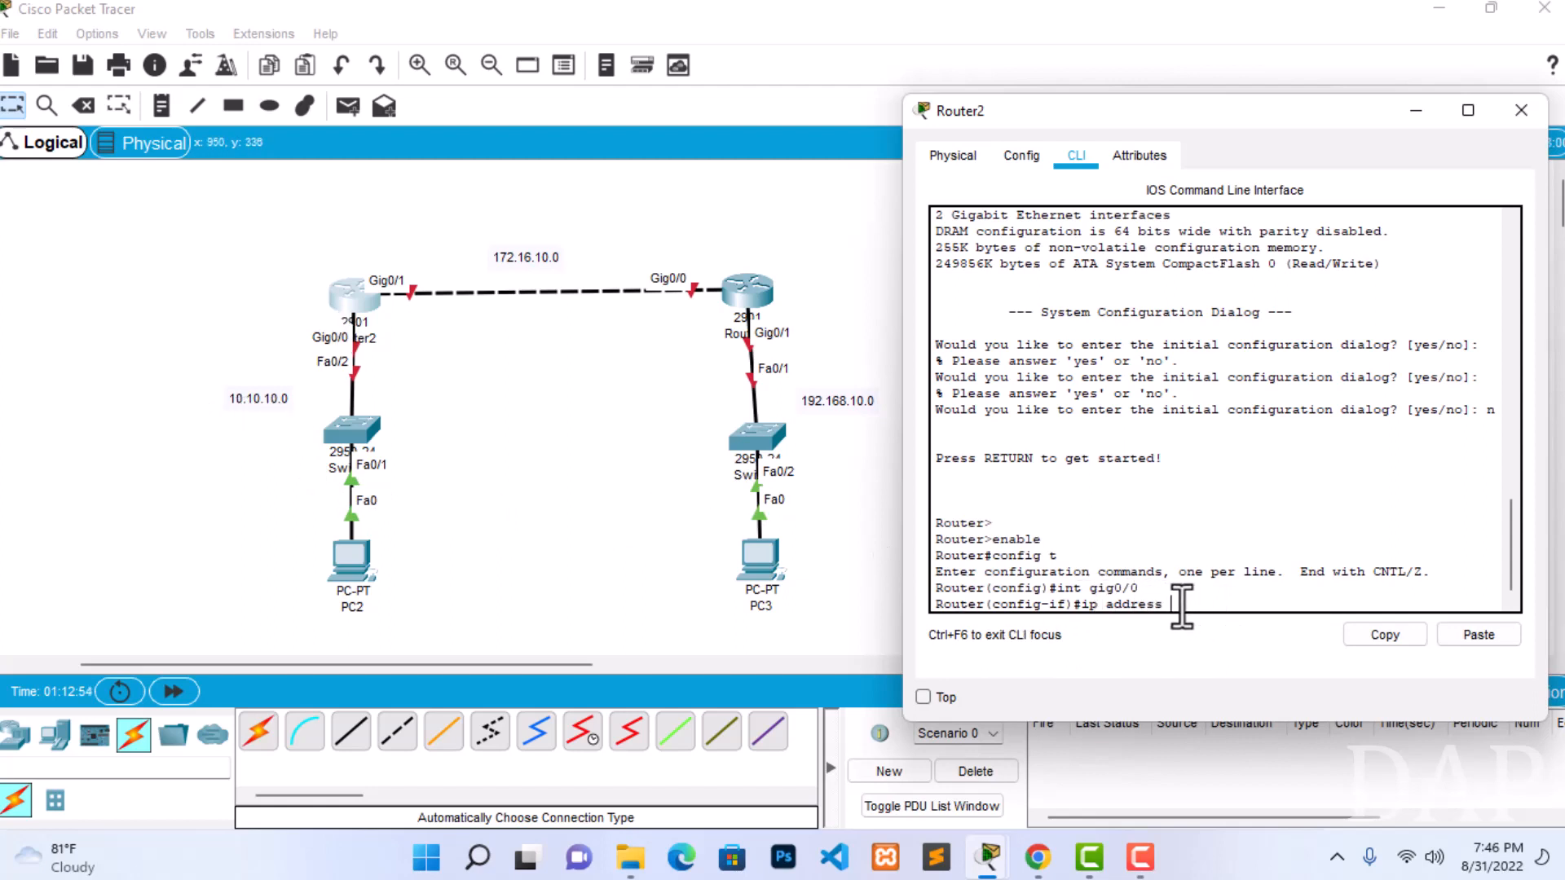
pyautogui.write('10.10.10.1 255.0.0.0')
pyautogui.press('Return')
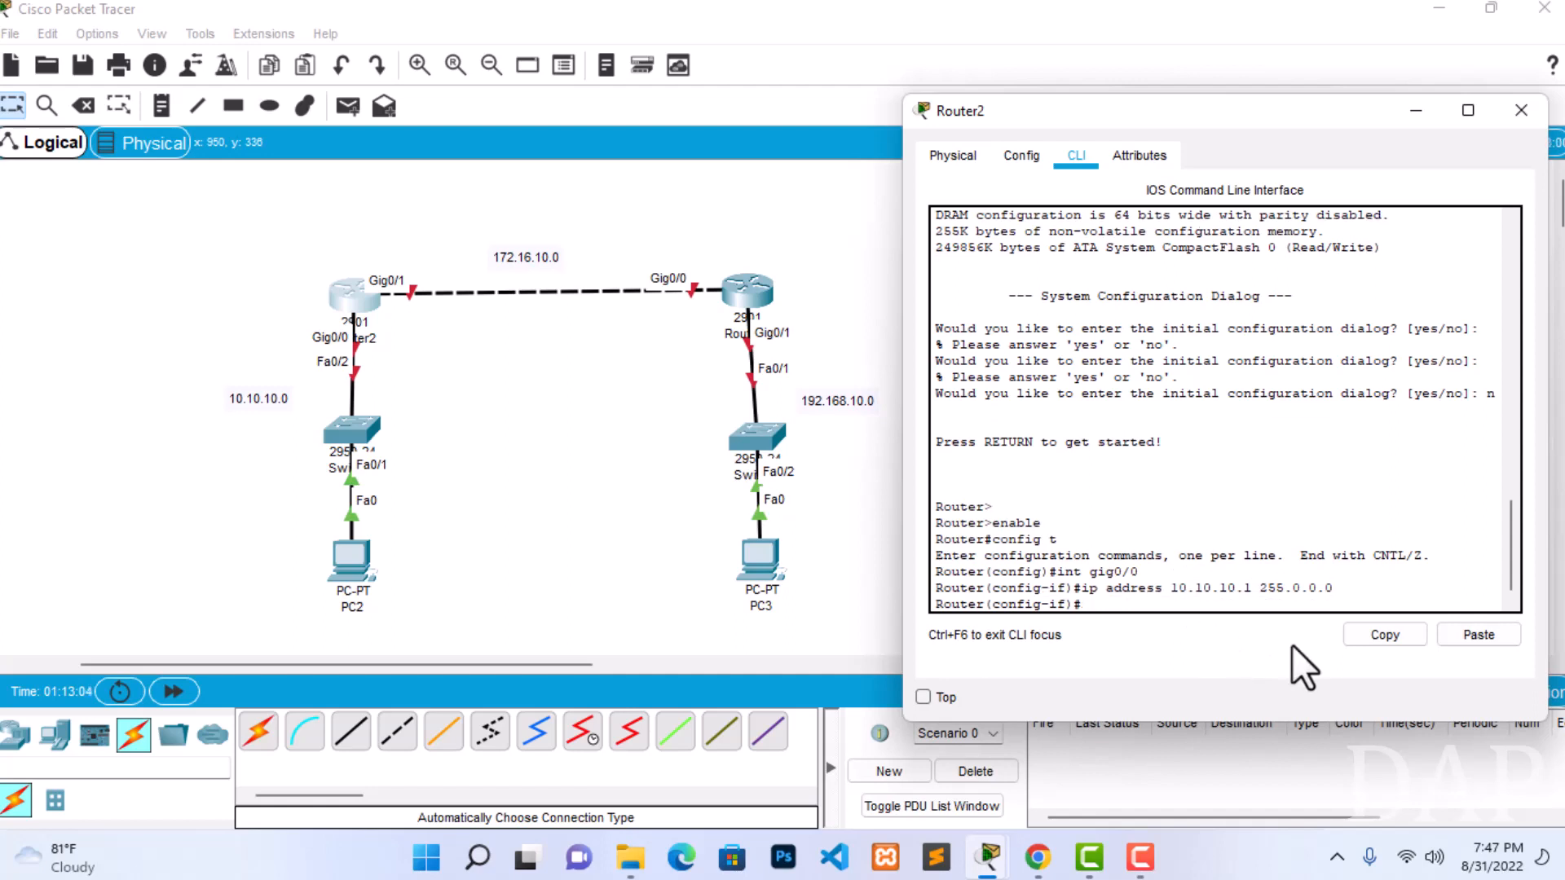
pyautogui.write('no shut')
pyautogui.press('Return')
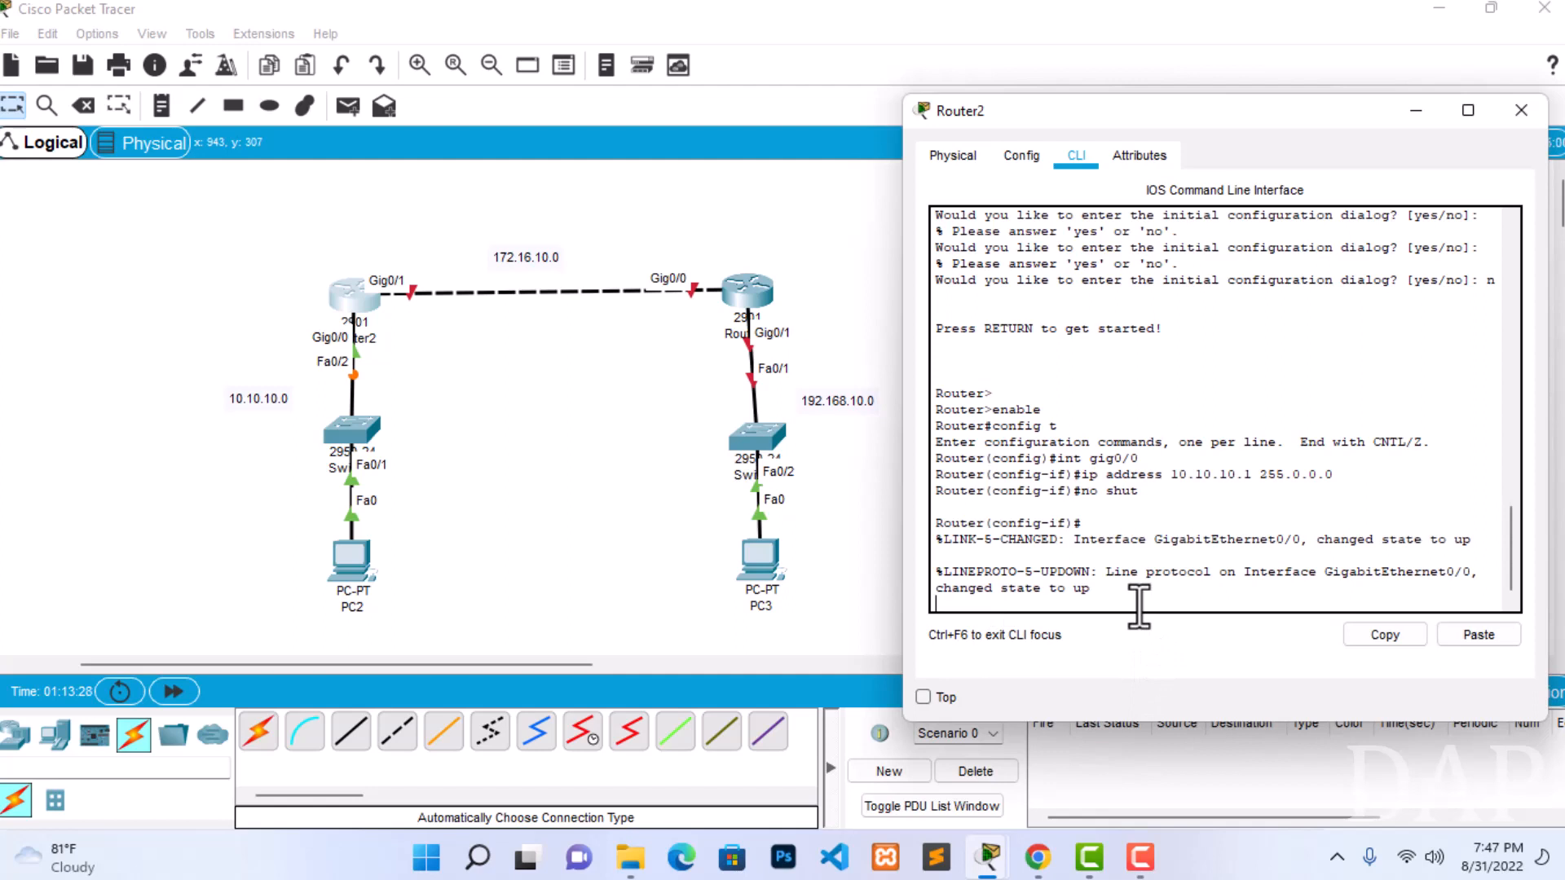
pyautogui.press('Return')
pyautogui.press('Return')
pyautogui.press('Return')
pyautogui.press('Return')
pyautogui.press('Return')
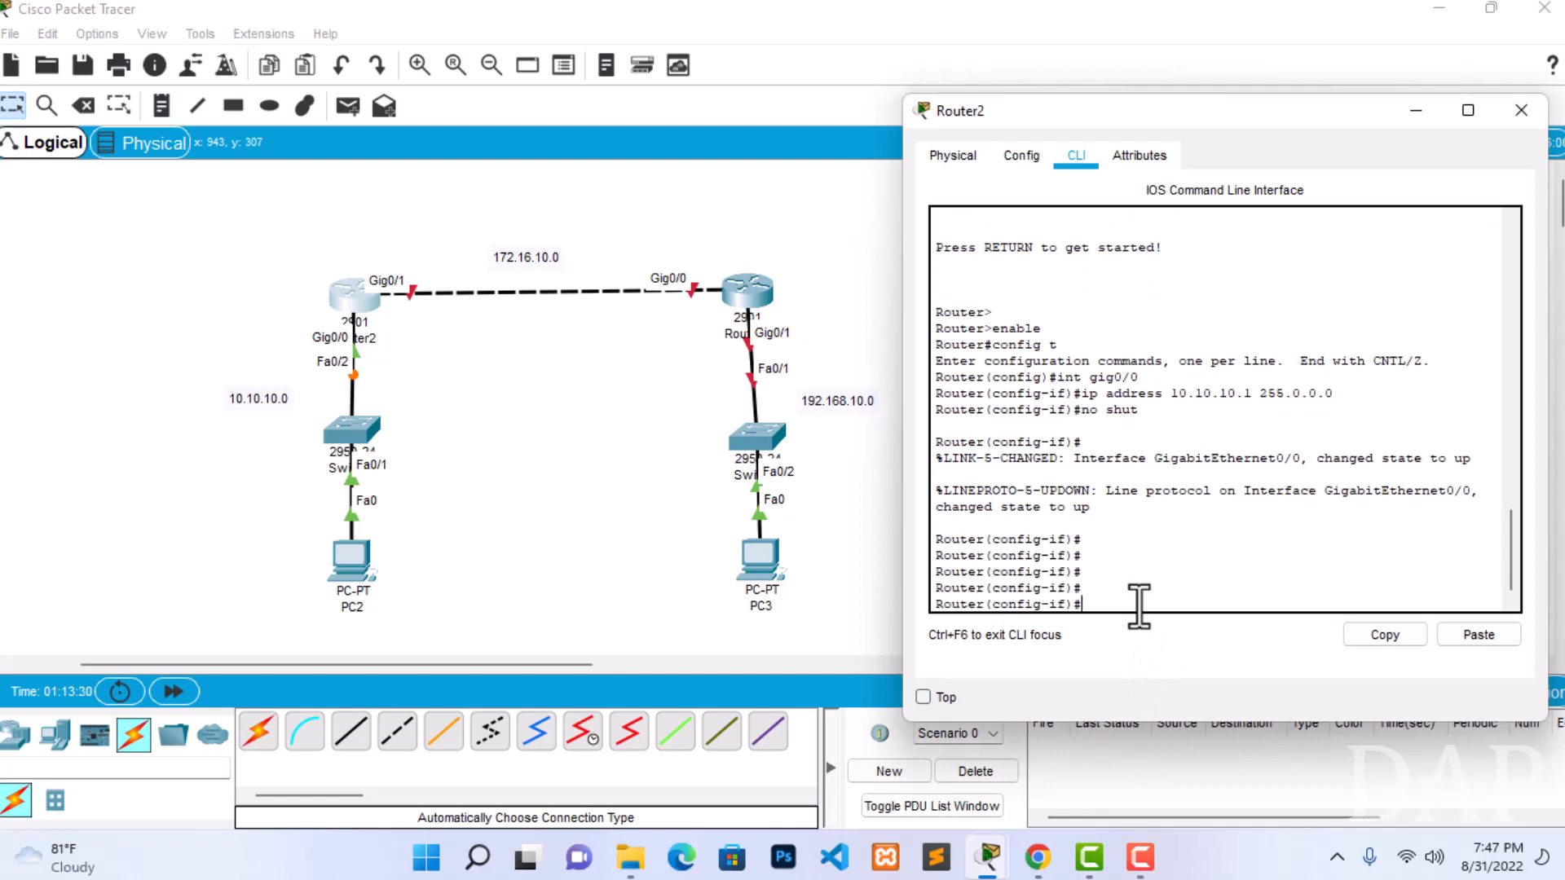
# Assign 172.16.10.1 255.255.0.0 to Router2's gig0/1 interface, enable it with no shut, and put the Router2 window away.
pyautogui.write('int gig0/1')
pyautogui.press('Return')
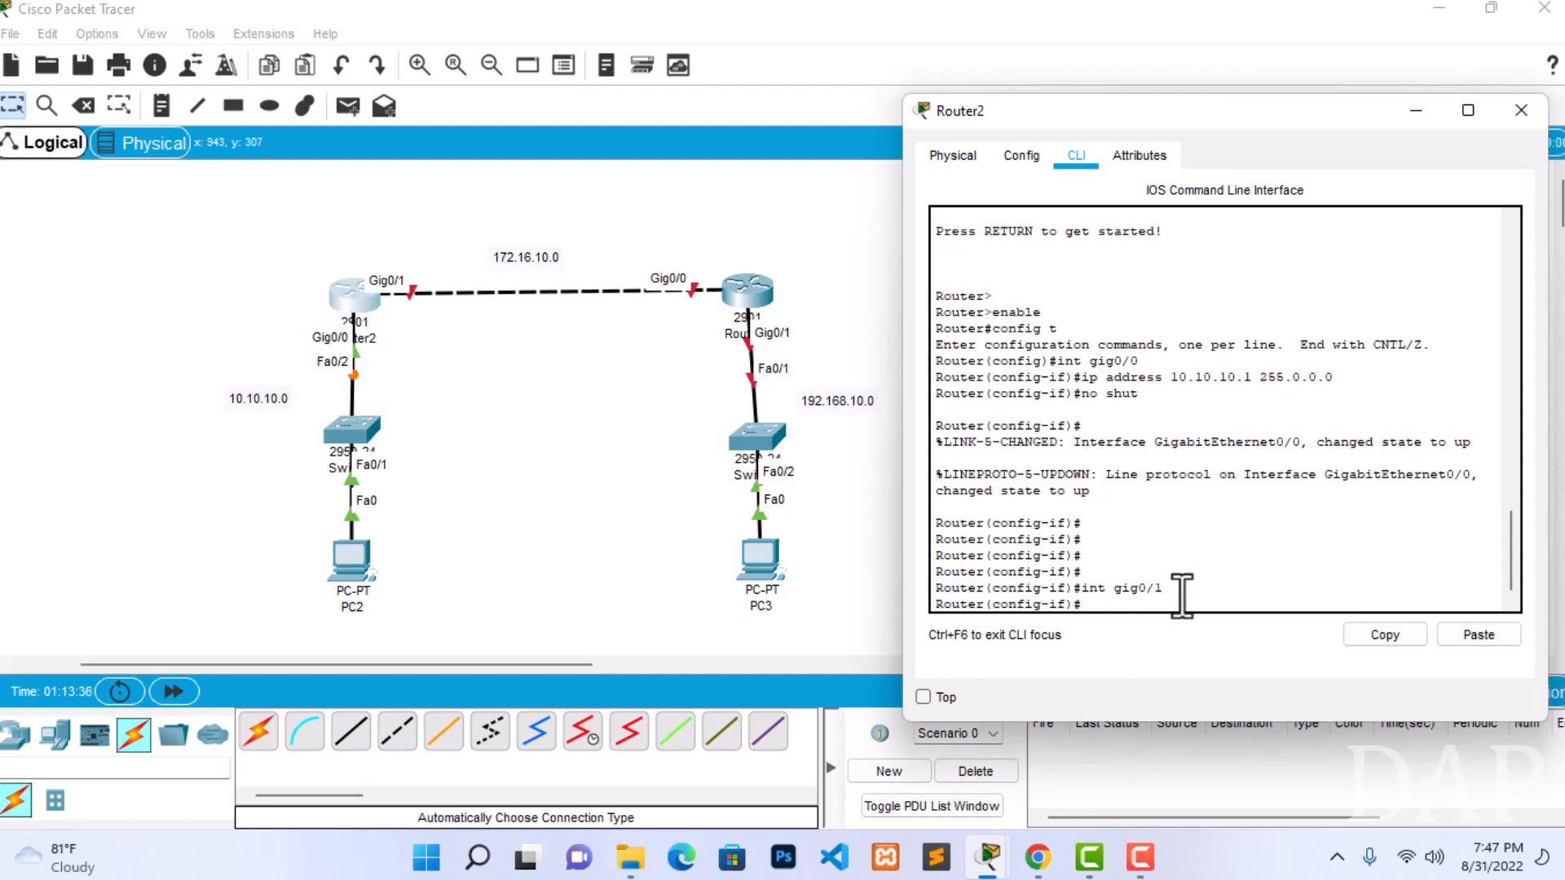
pyautogui.write('ip add')
pyautogui.press('Tab')
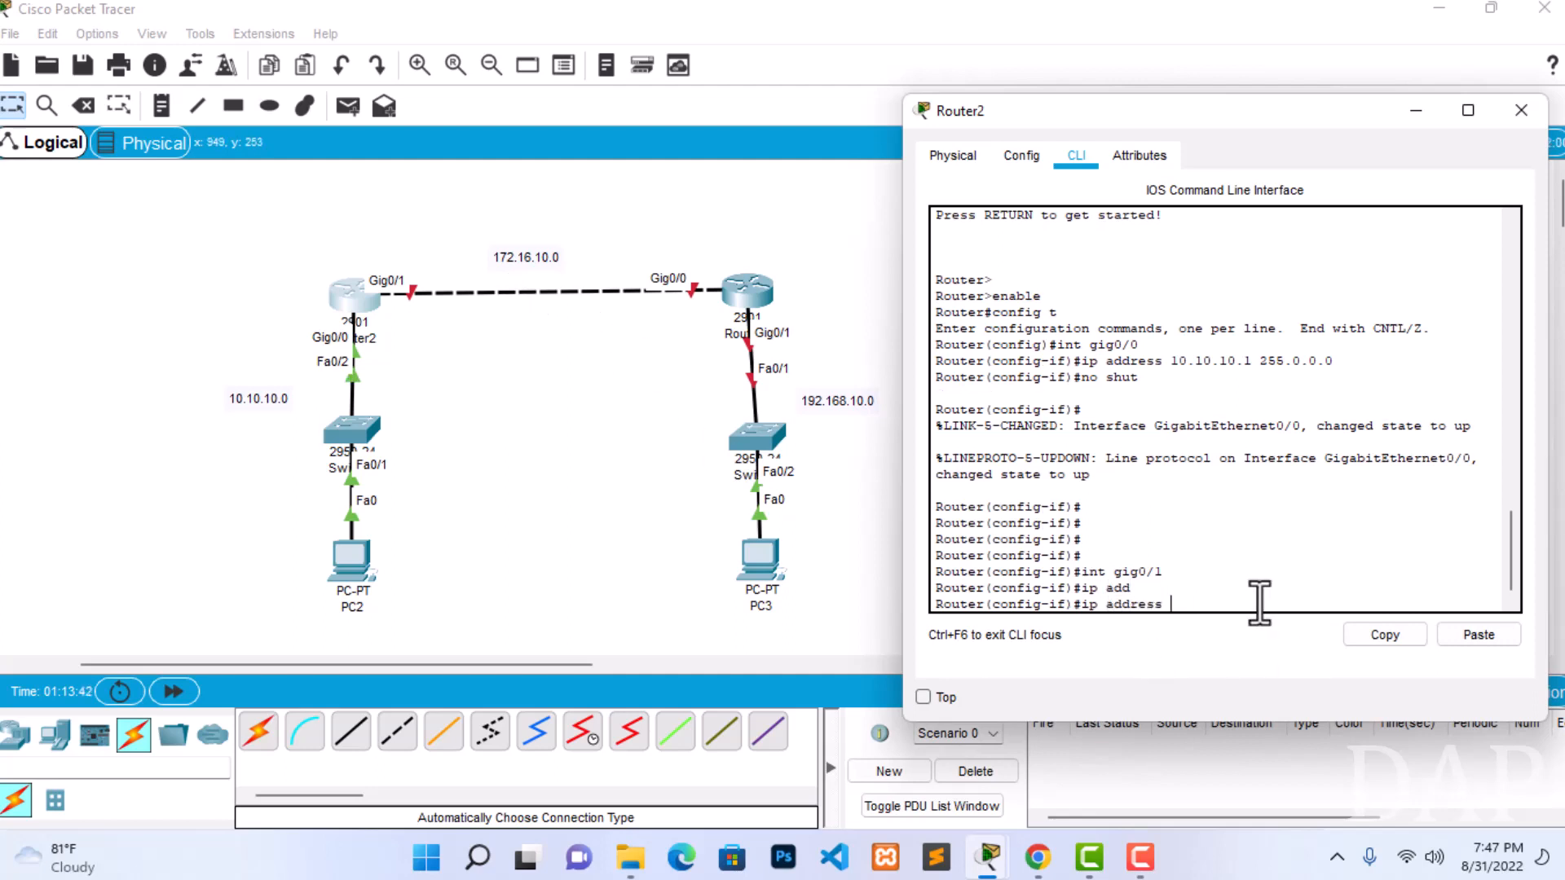
pyautogui.write('172.16.10.1')
pyautogui.write('255.255.0.0')
pyautogui.press('Return')
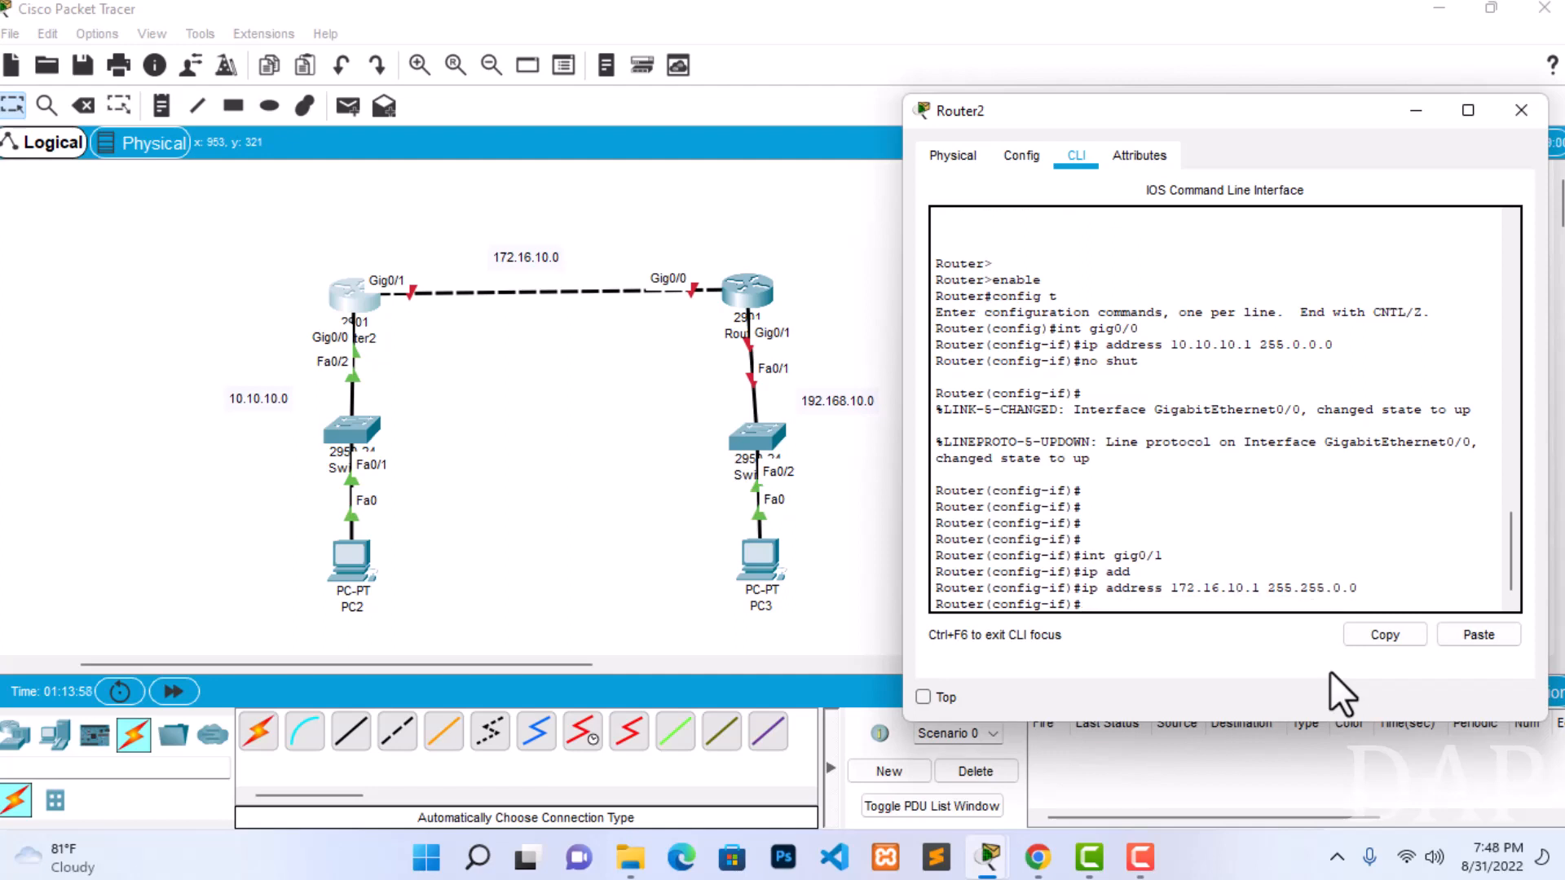
pyautogui.write('no shut')
pyautogui.press('Return')
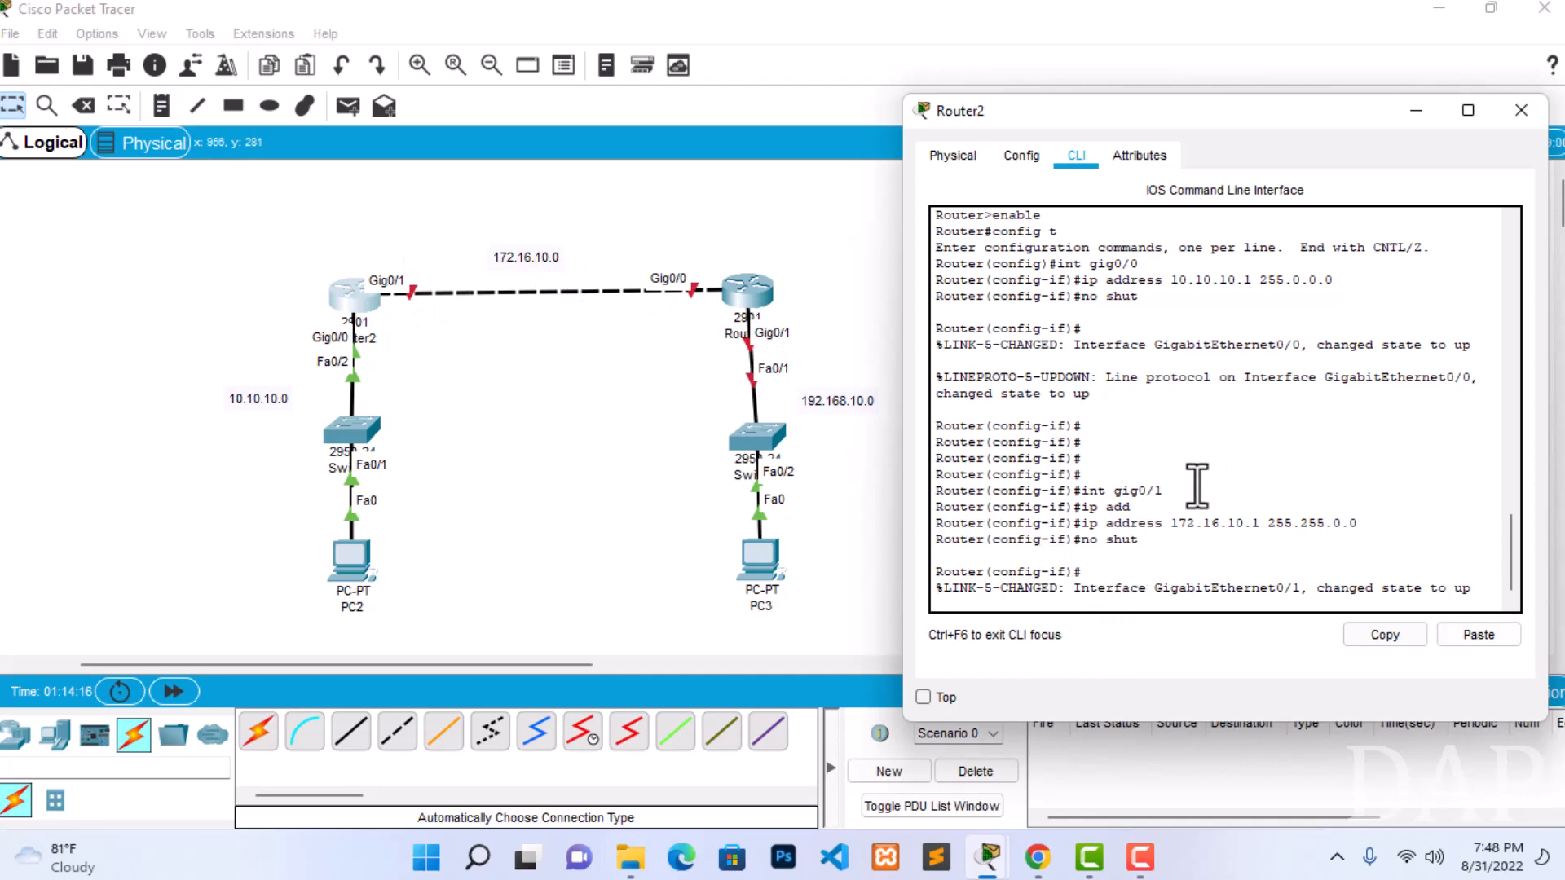
pyautogui.press('Return')
pyautogui.press('Return')
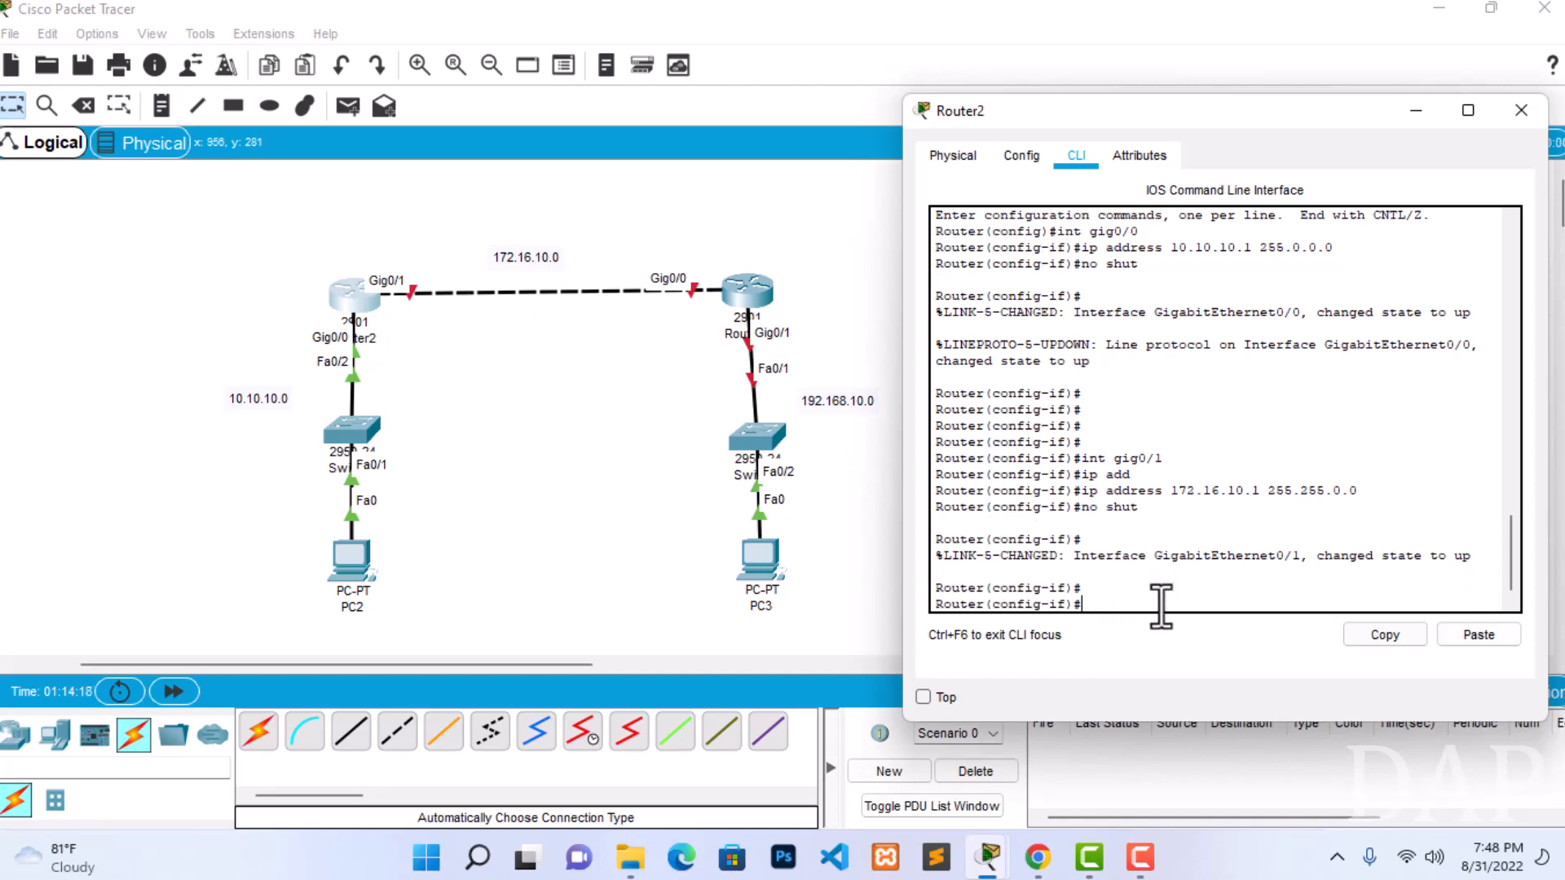
pyautogui.click(1416, 108)
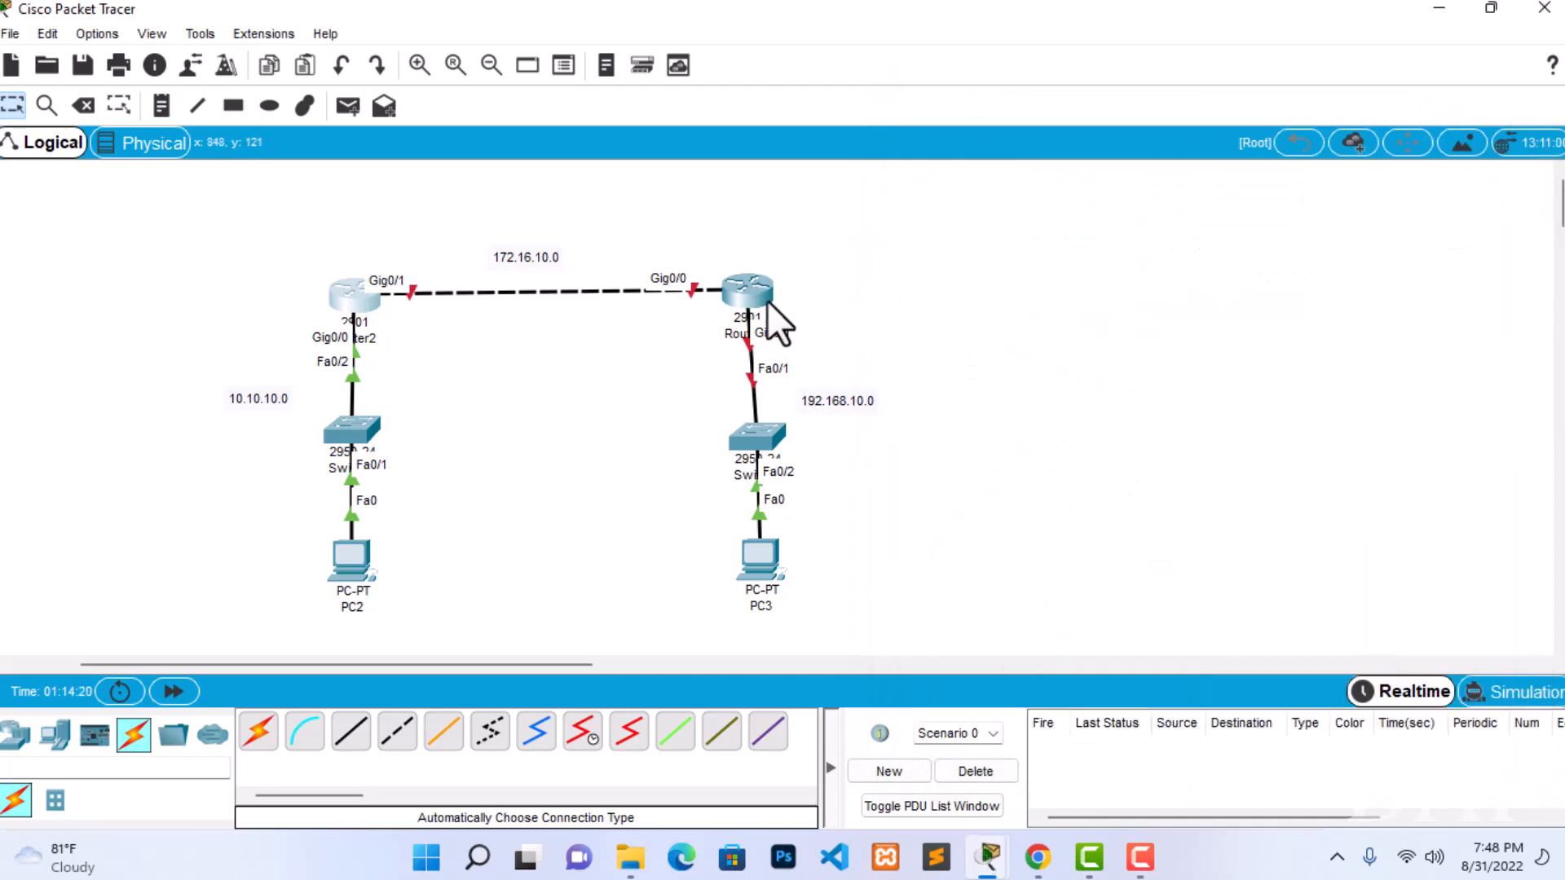
# In Router3's command line, decline the initial configuration dialog and enter global configuration mode.
pyautogui.click(745, 292)
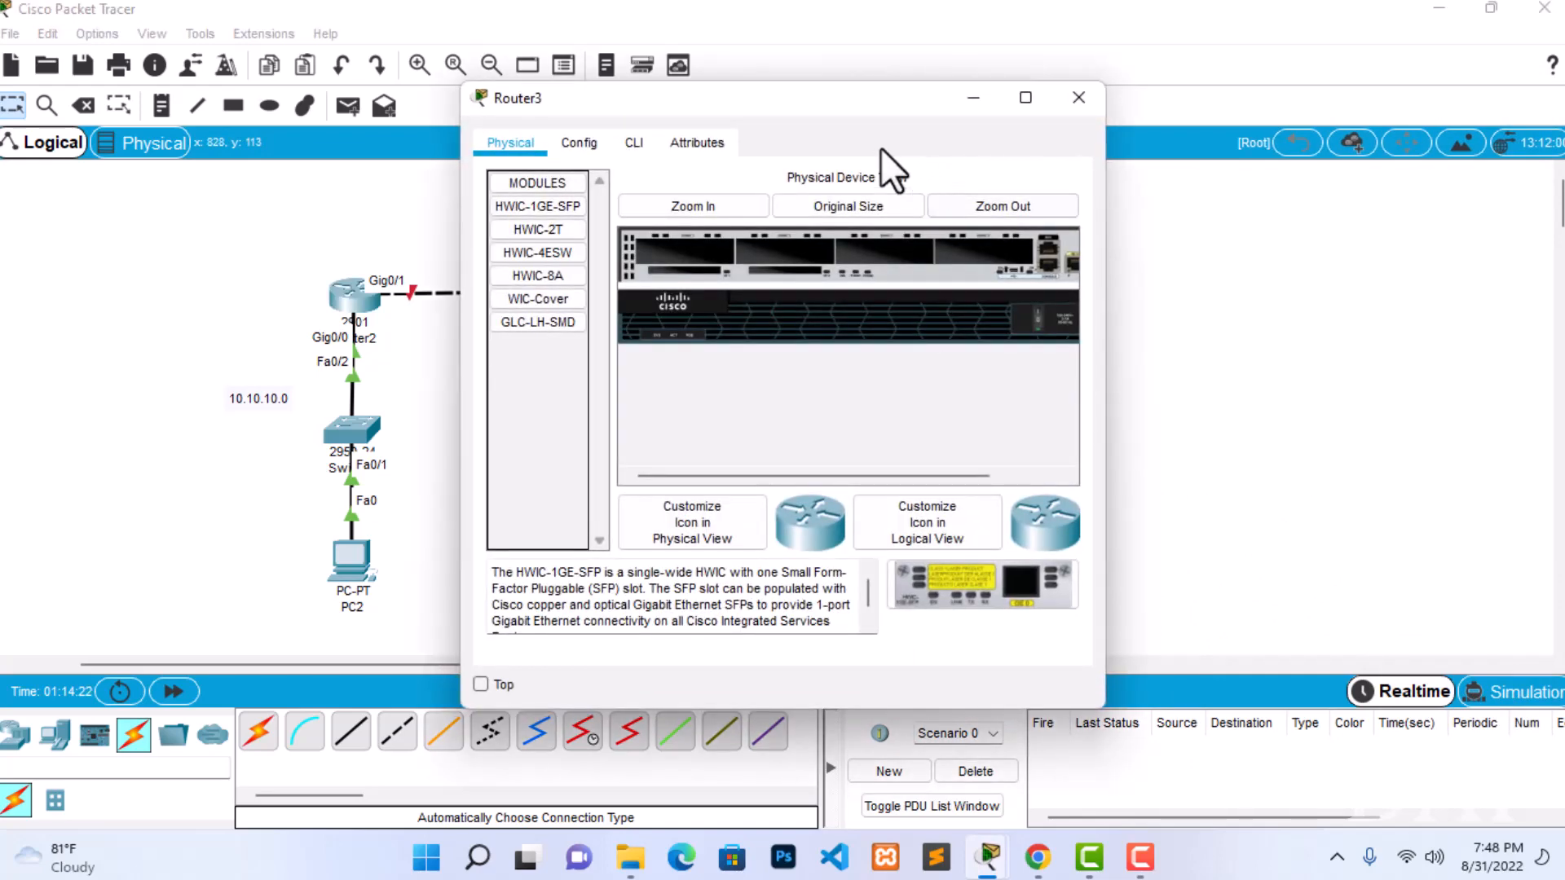
pyautogui.moveTo(861, 105); pyautogui.dragTo(1270, 129)
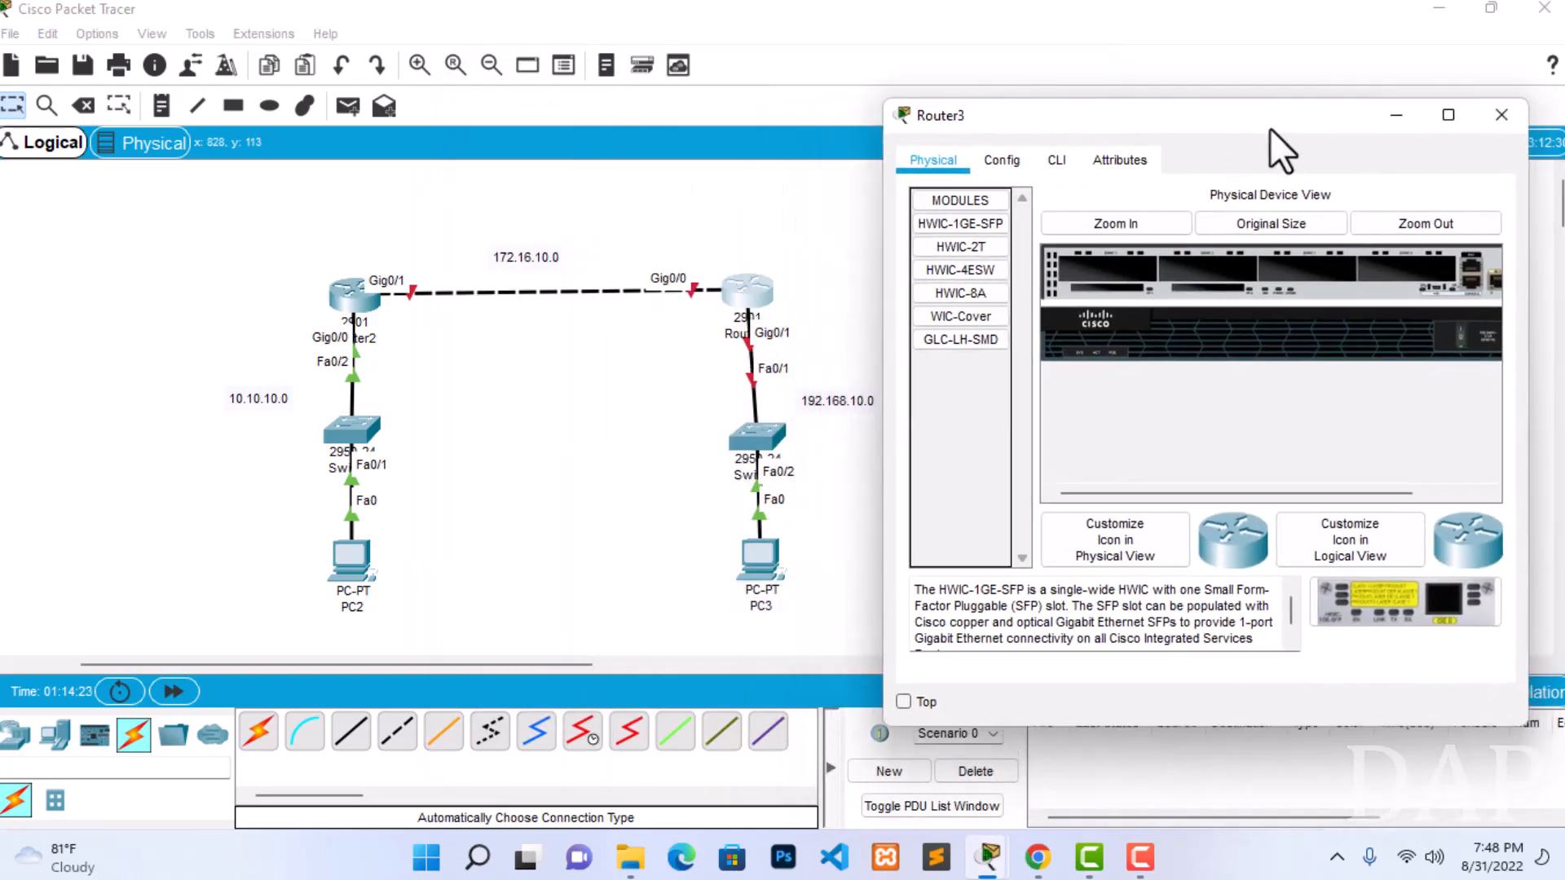
pyautogui.click(1056, 160)
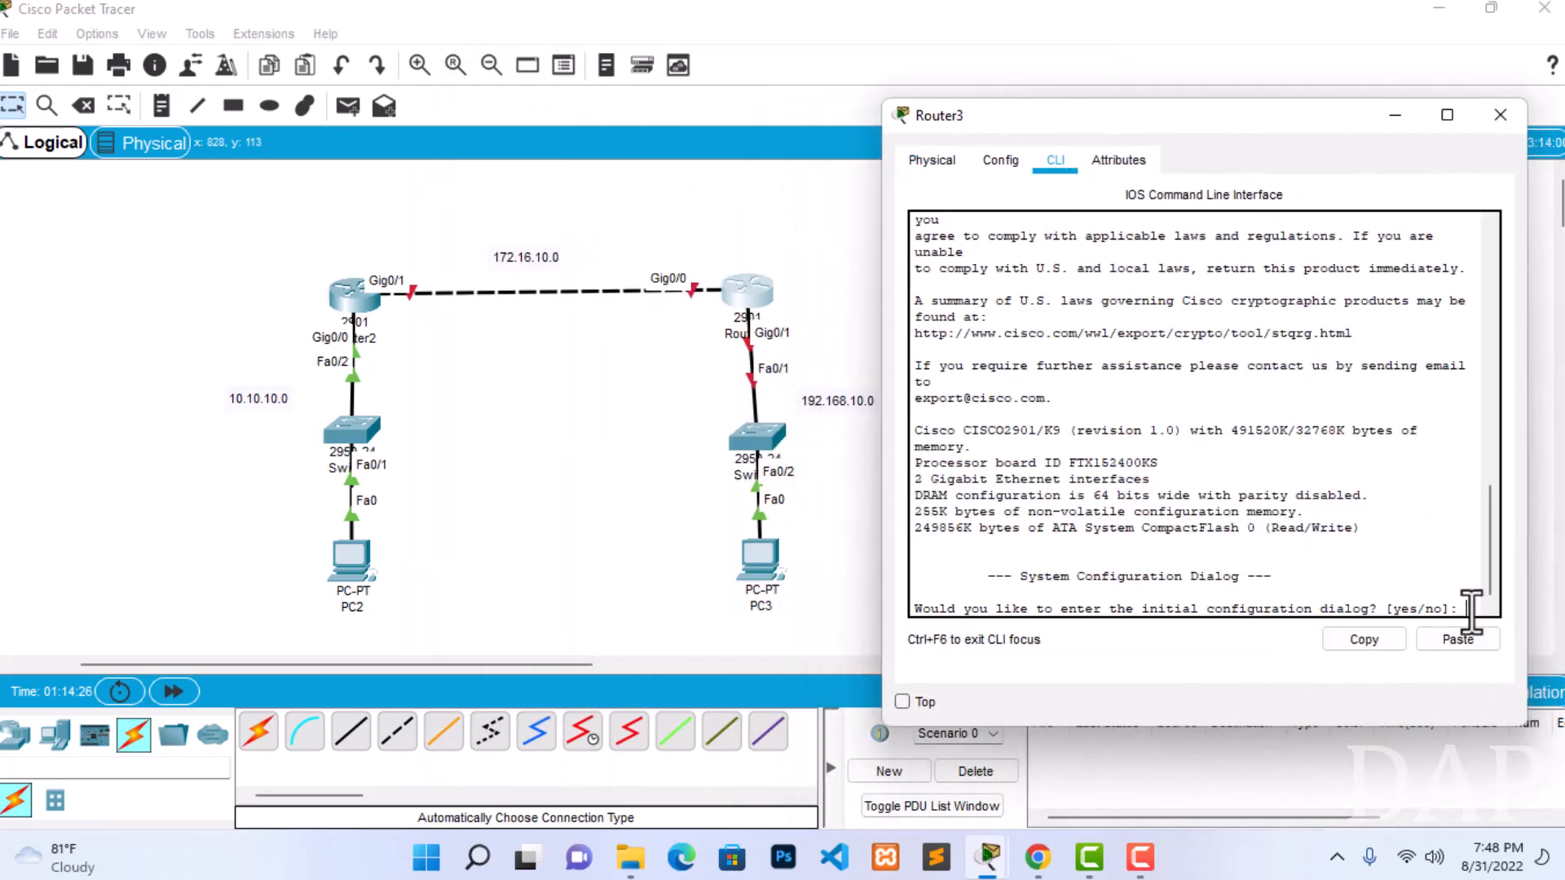
pyautogui.write('n')
pyautogui.press('Return')
pyautogui.press('Return')
pyautogui.press('Return')
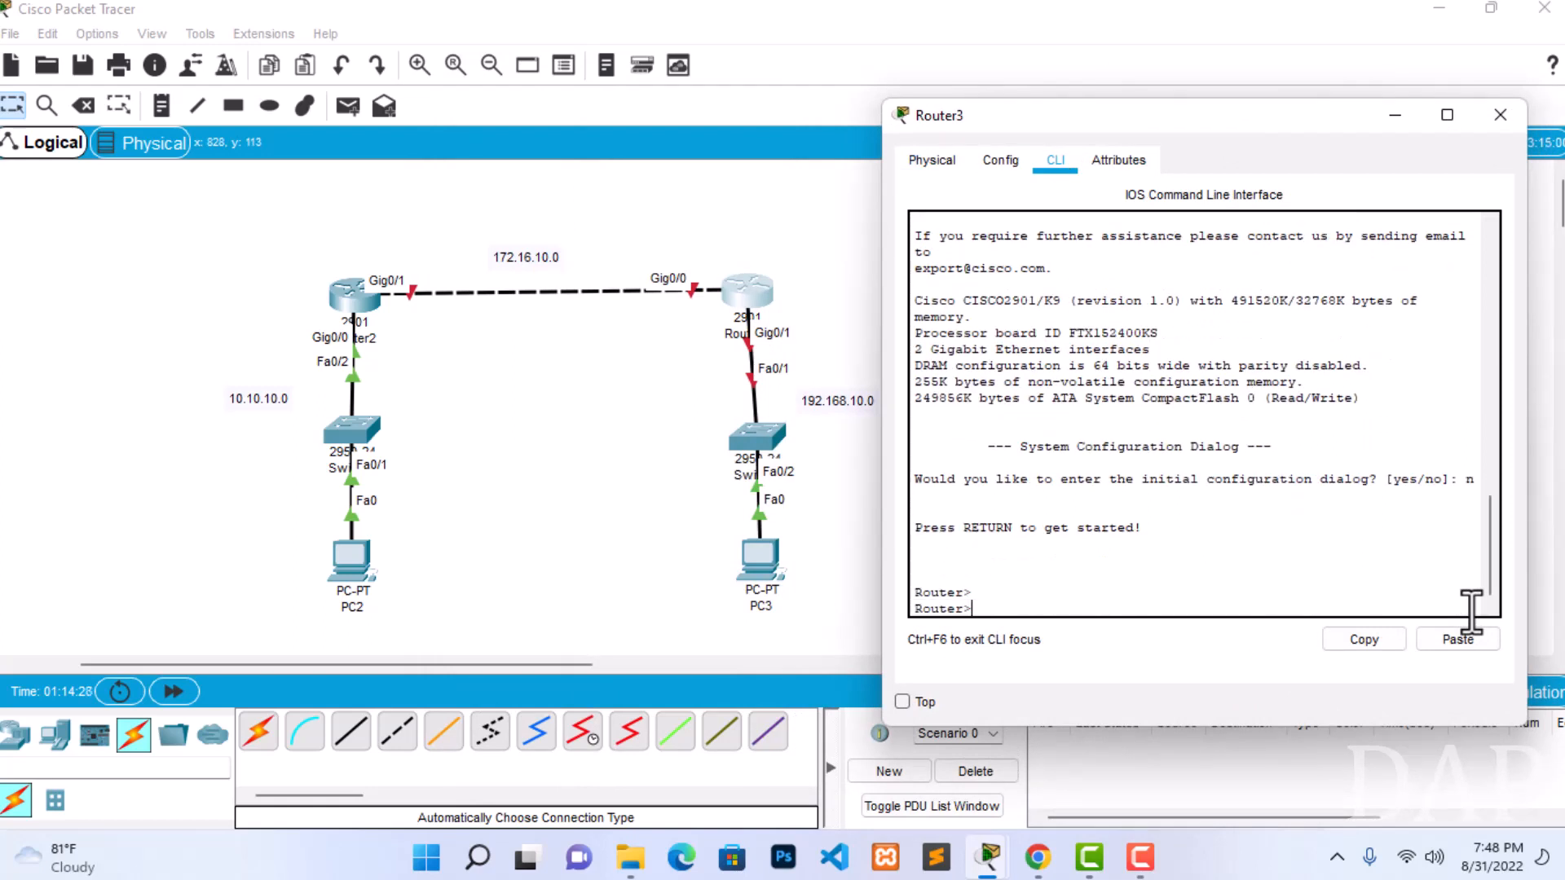
pyautogui.write('enable')
pyautogui.press('Return')
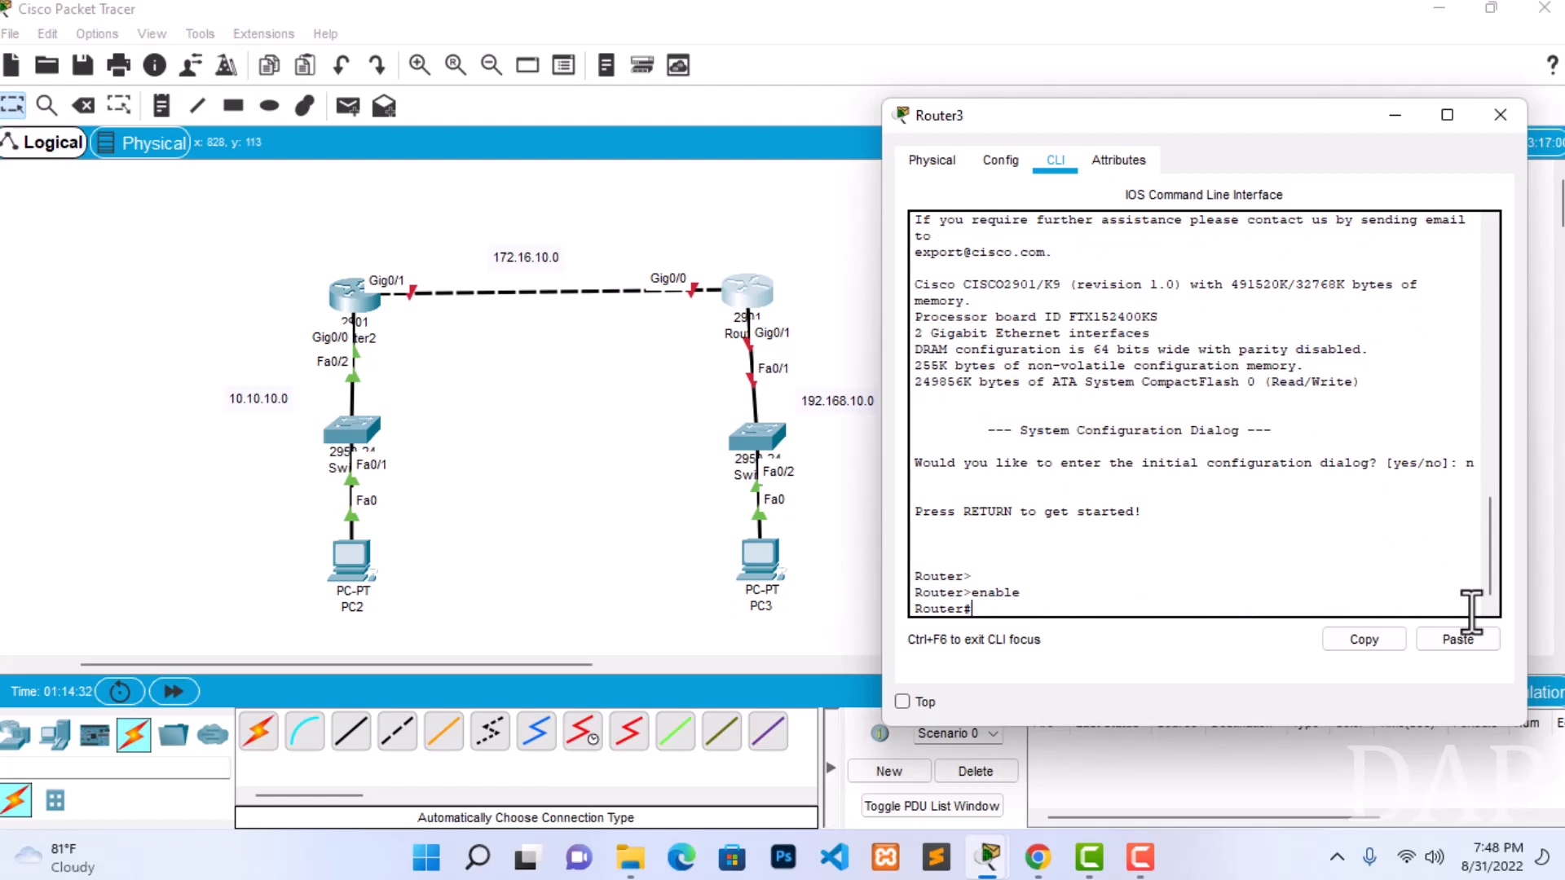
pyautogui.write('config t')
pyautogui.press('Return')
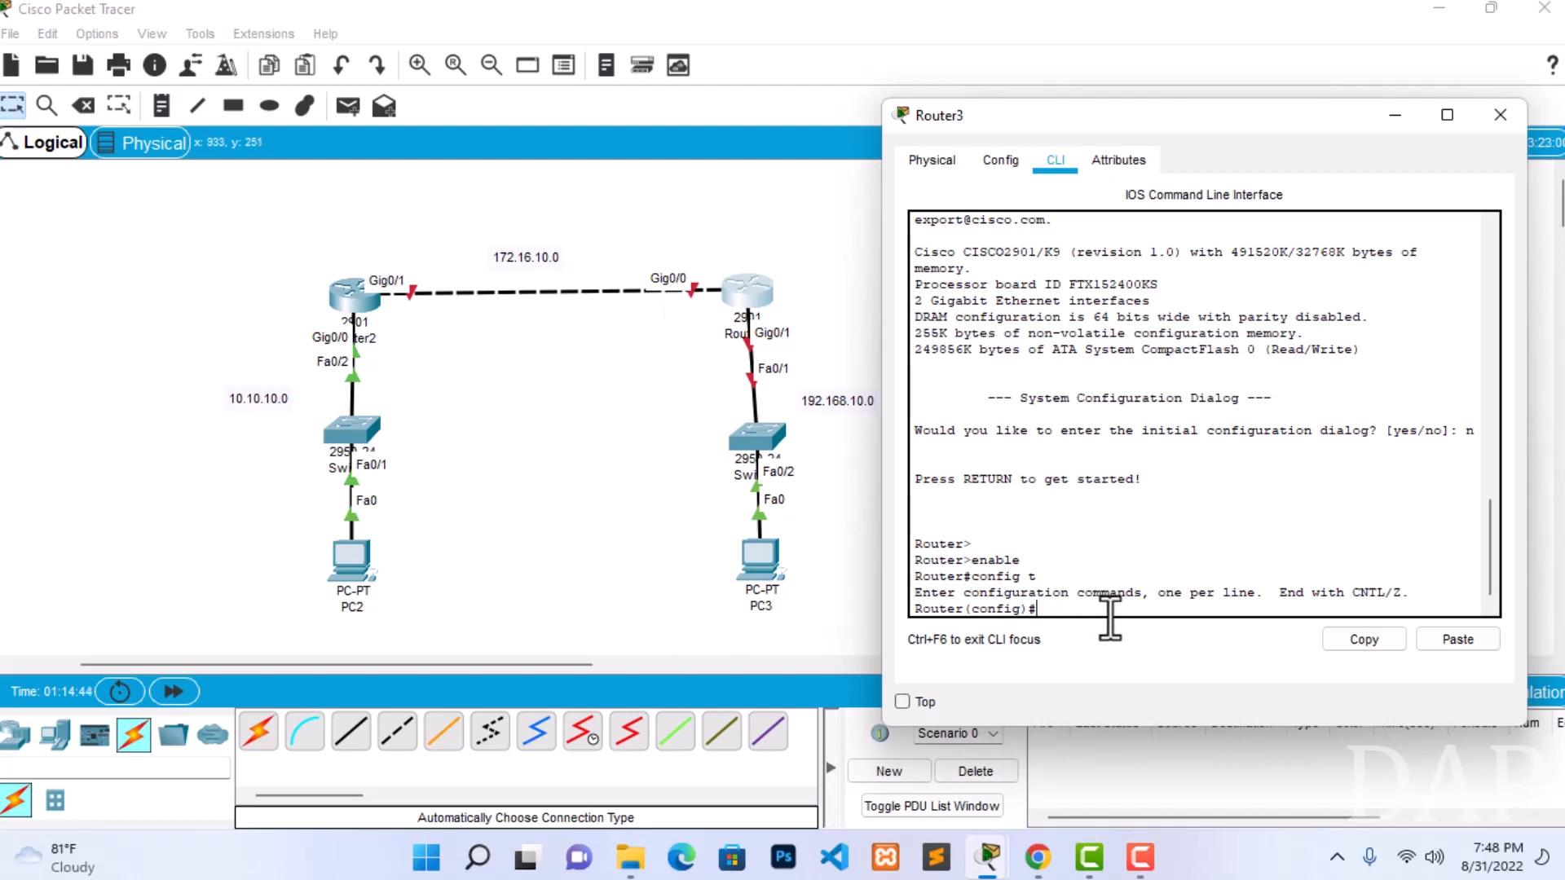
# Assign 172.16.10.2 255.255.0.0 to Router3's gig0/0 interface and bring it up with no shut.
pyautogui.write('int gig0/0')
pyautogui.press('Return')
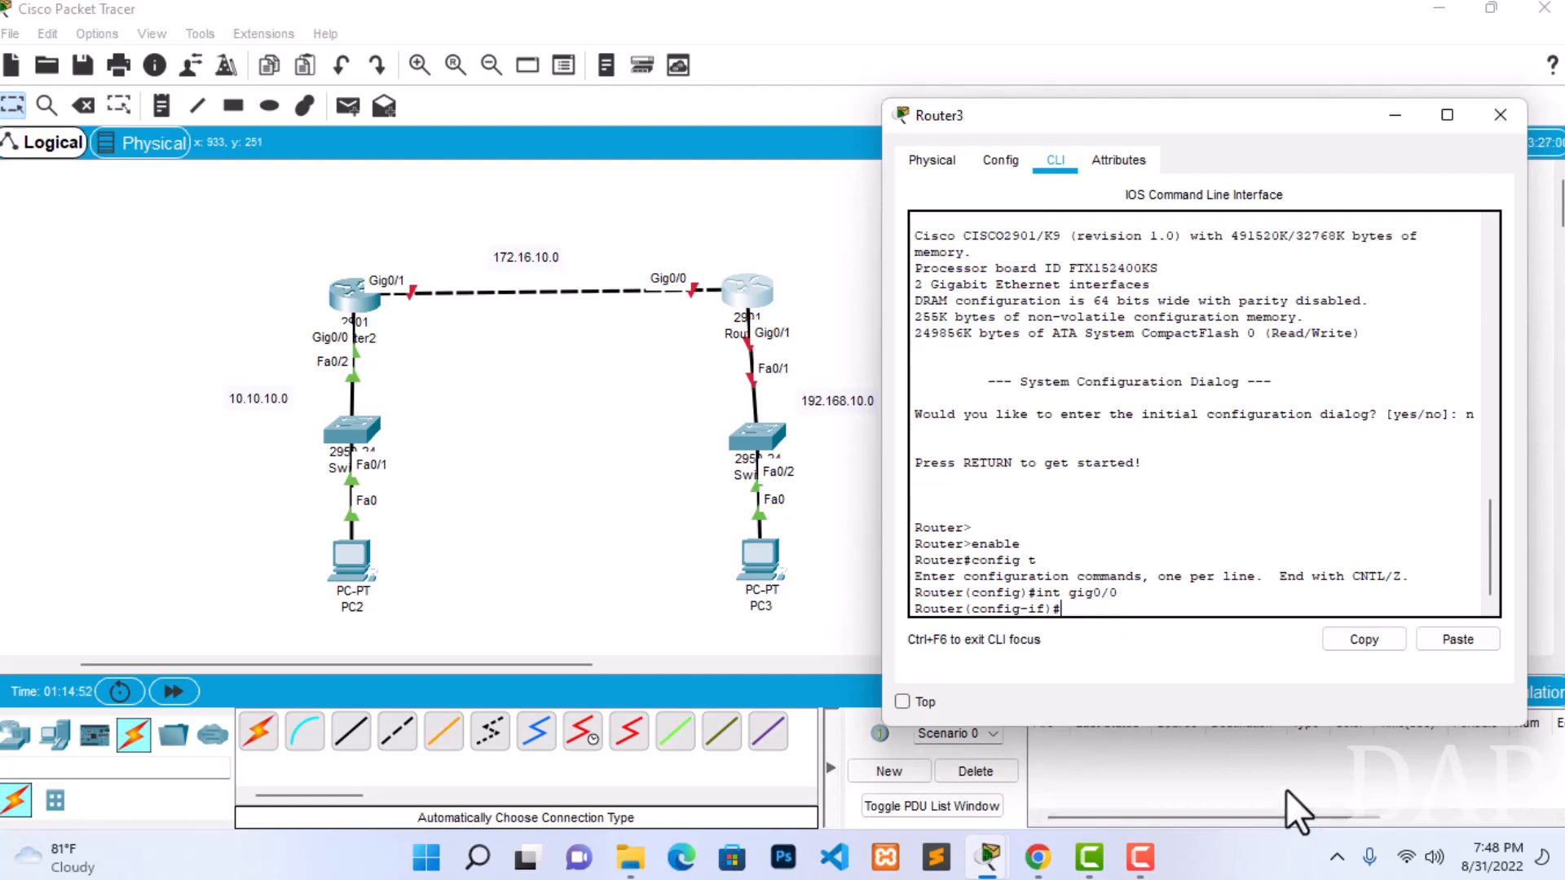
pyautogui.write('ip add')
pyautogui.press('Tab')
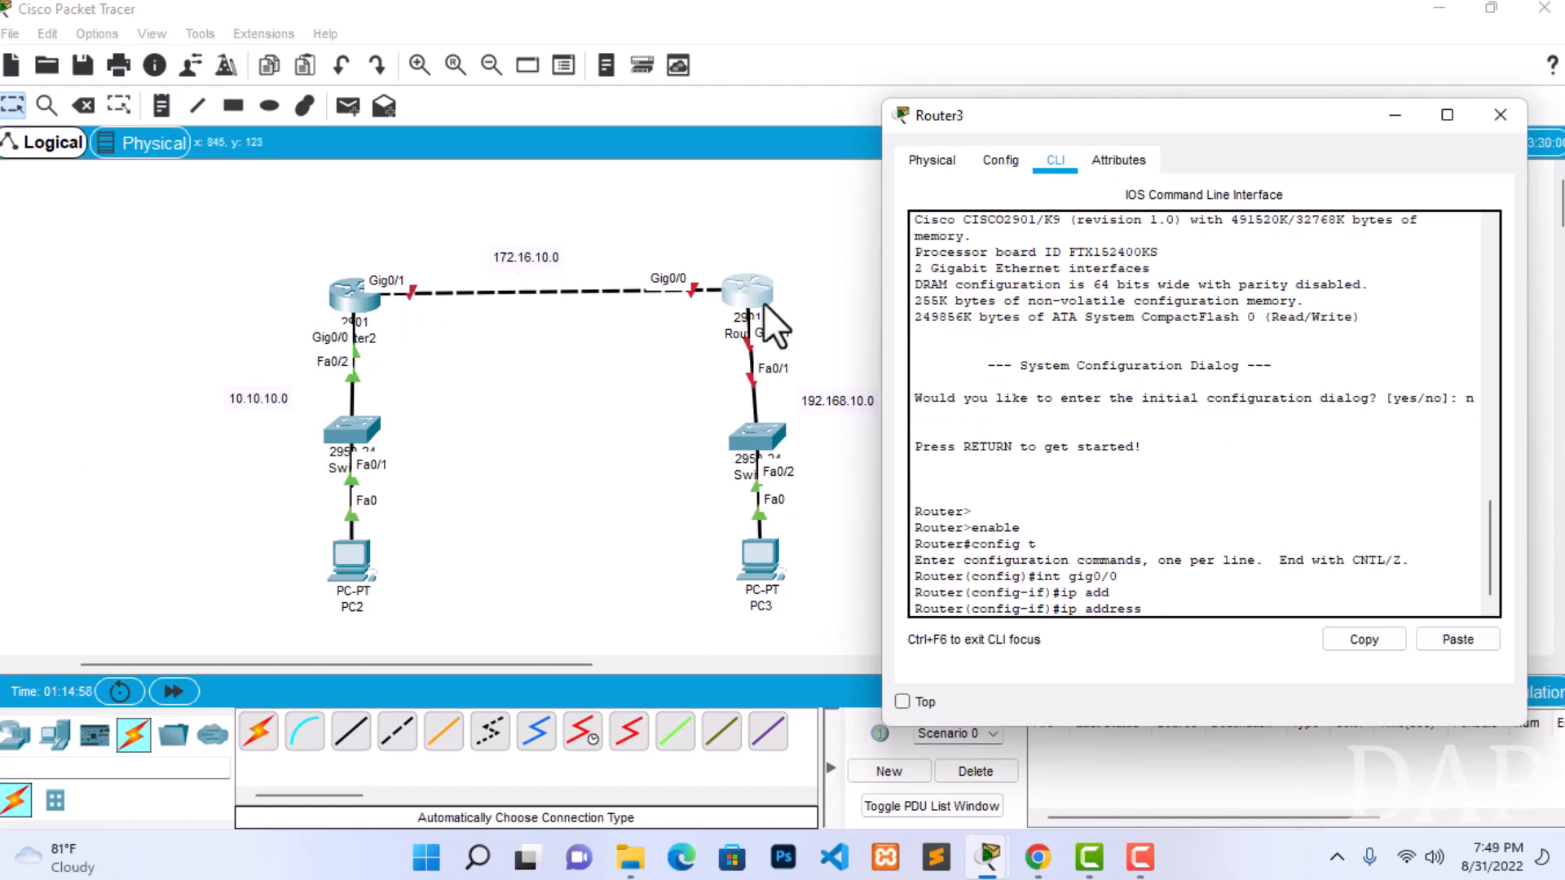
pyautogui.write('172.16.10.2 25')
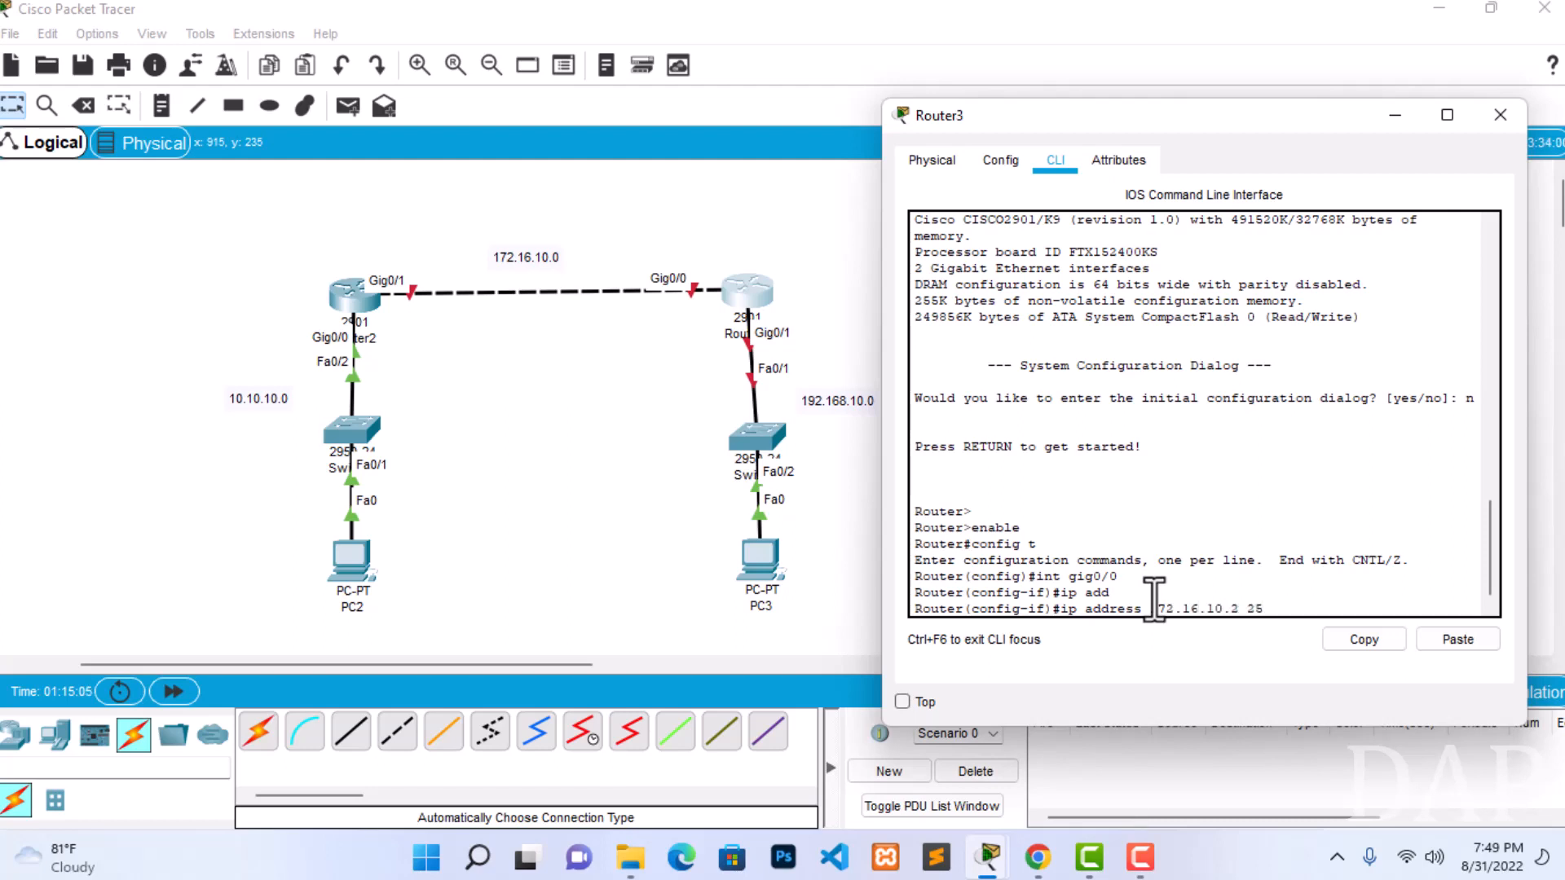
pyautogui.write('5.255.0.0')
pyautogui.press('Return')
pyautogui.write('no ')
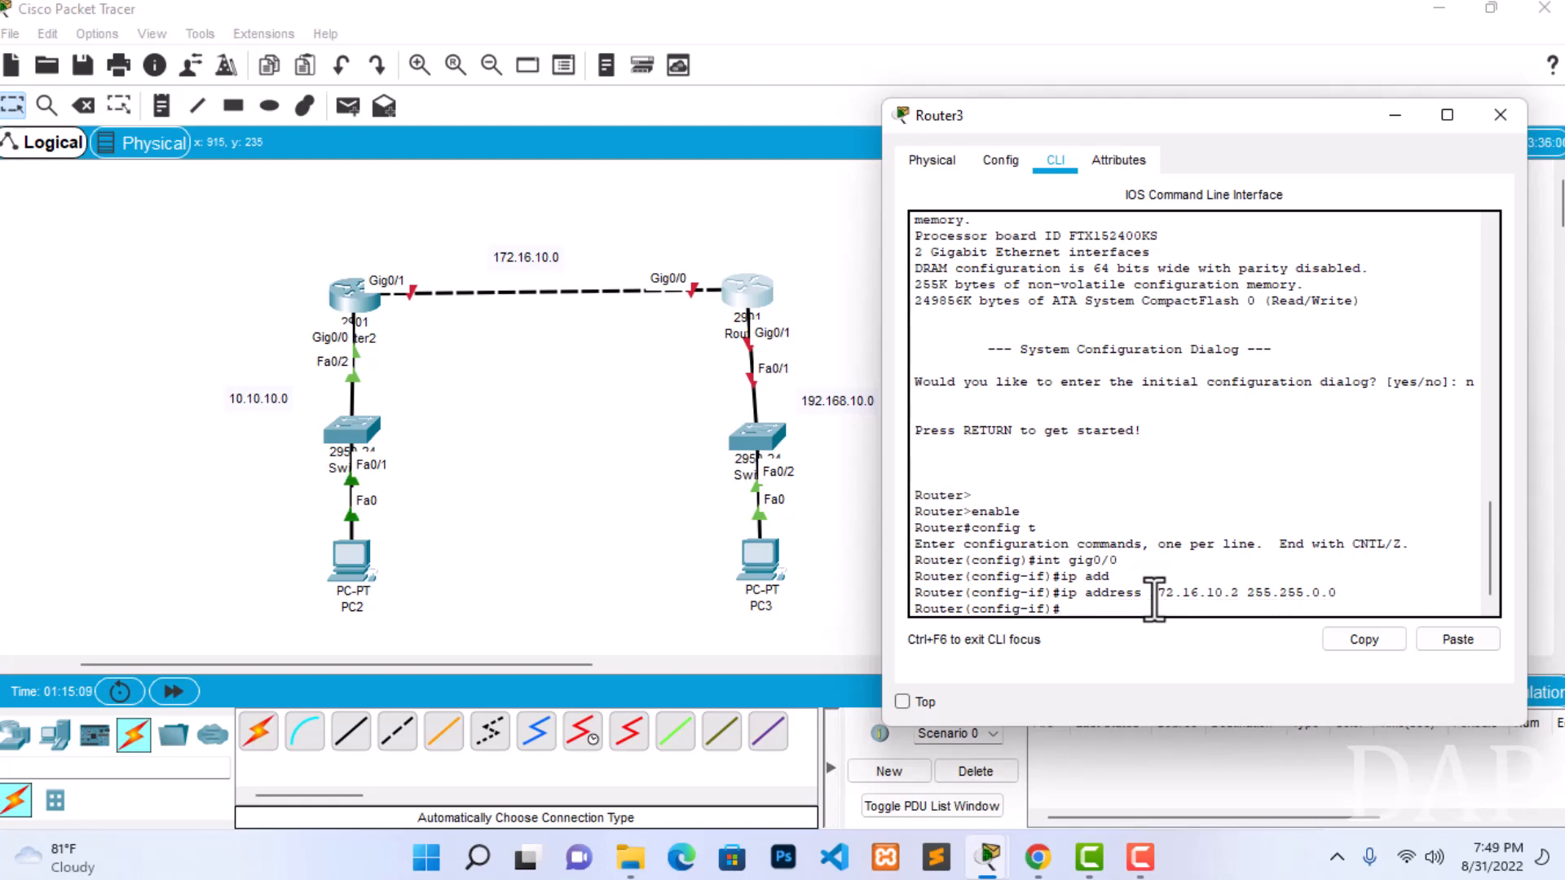
pyautogui.write('shut')
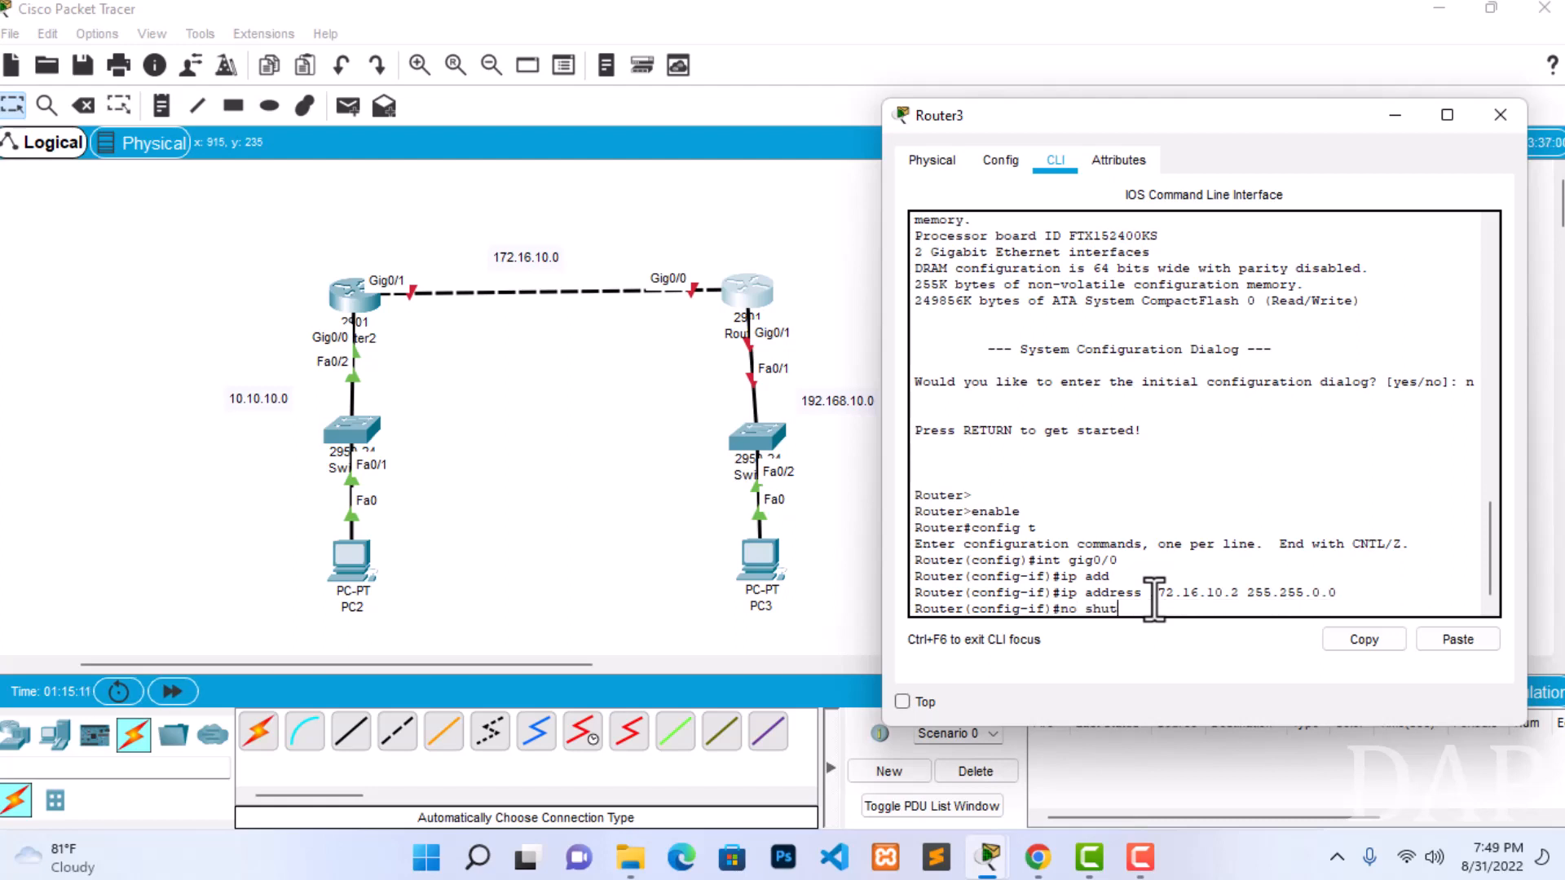
pyautogui.press('Return')
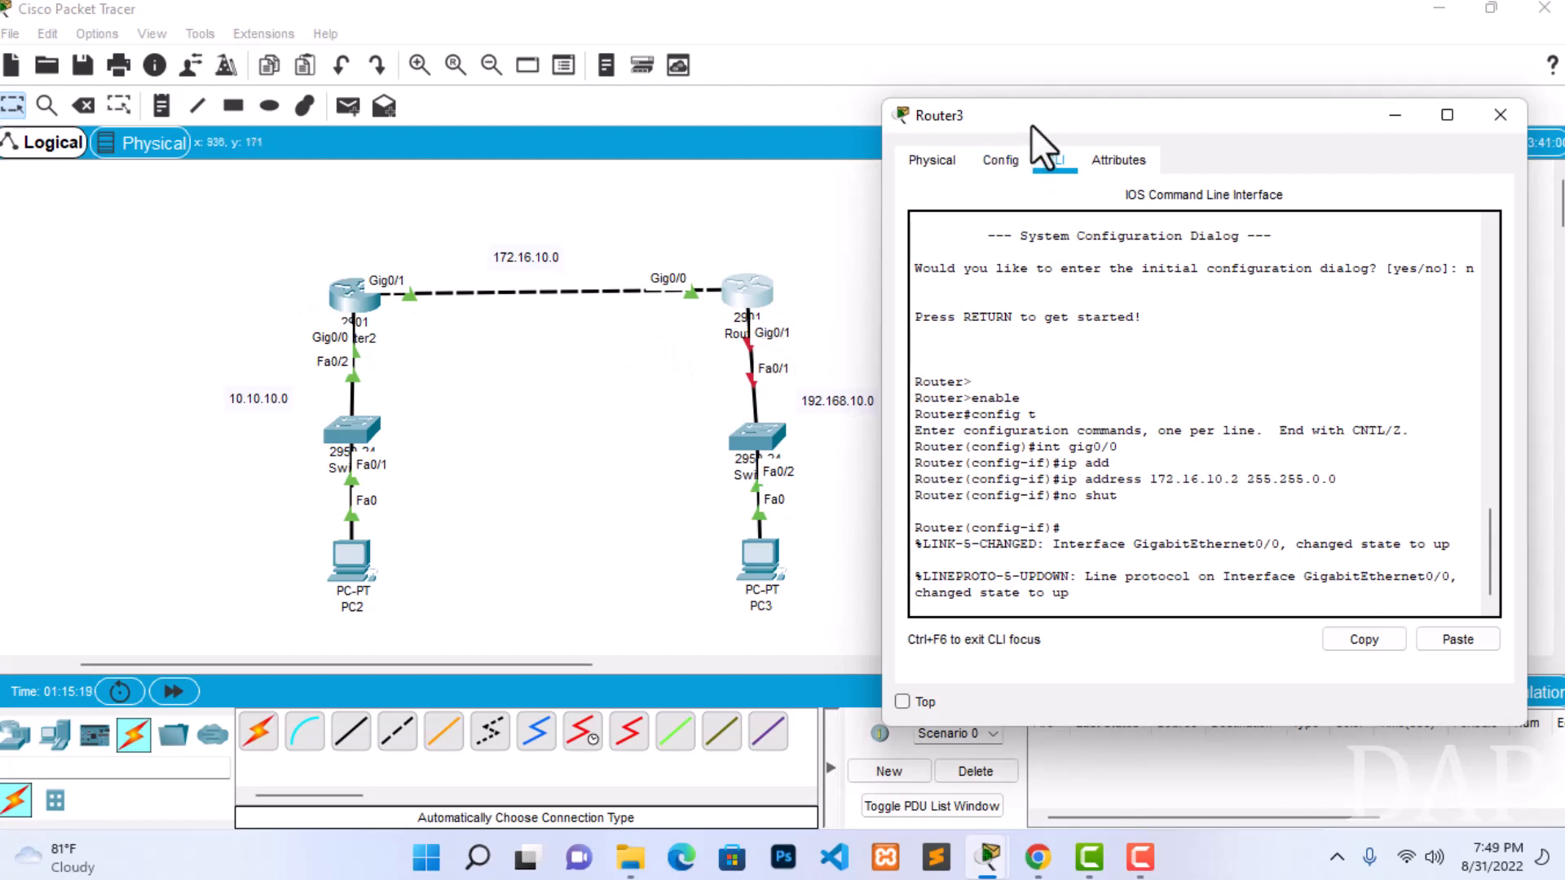
# Assign 192.168.10.1 255.255.255.0 to Router3's gig0/1 interface.
pyautogui.moveTo(1030, 125); pyautogui.dragTo(1096, 110)
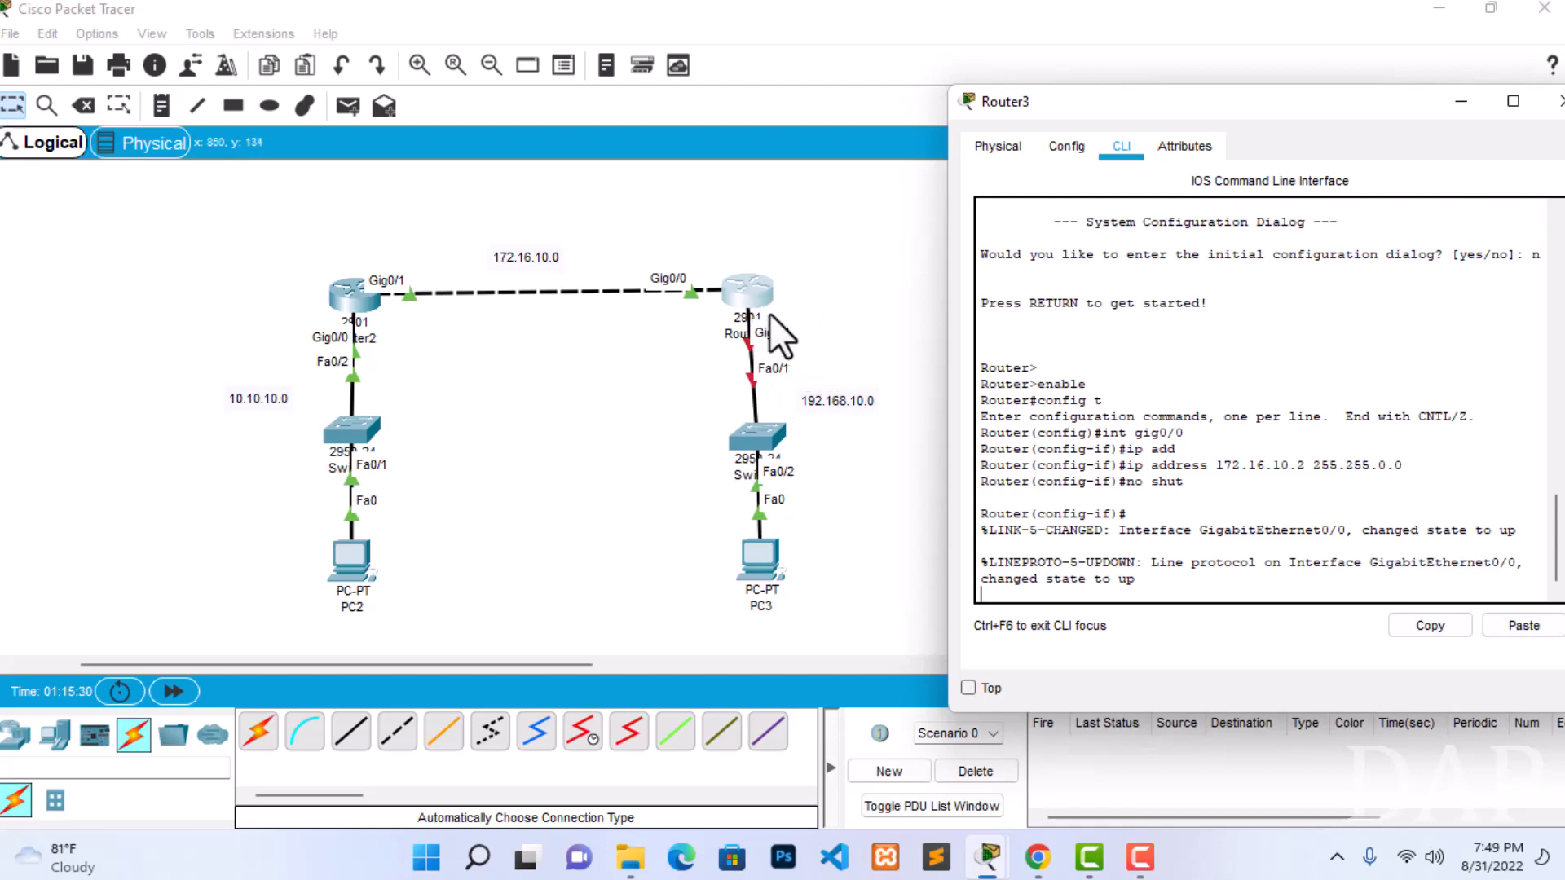
pyautogui.press('Return')
pyautogui.press('Return')
pyautogui.press('Return')
pyautogui.write('int')
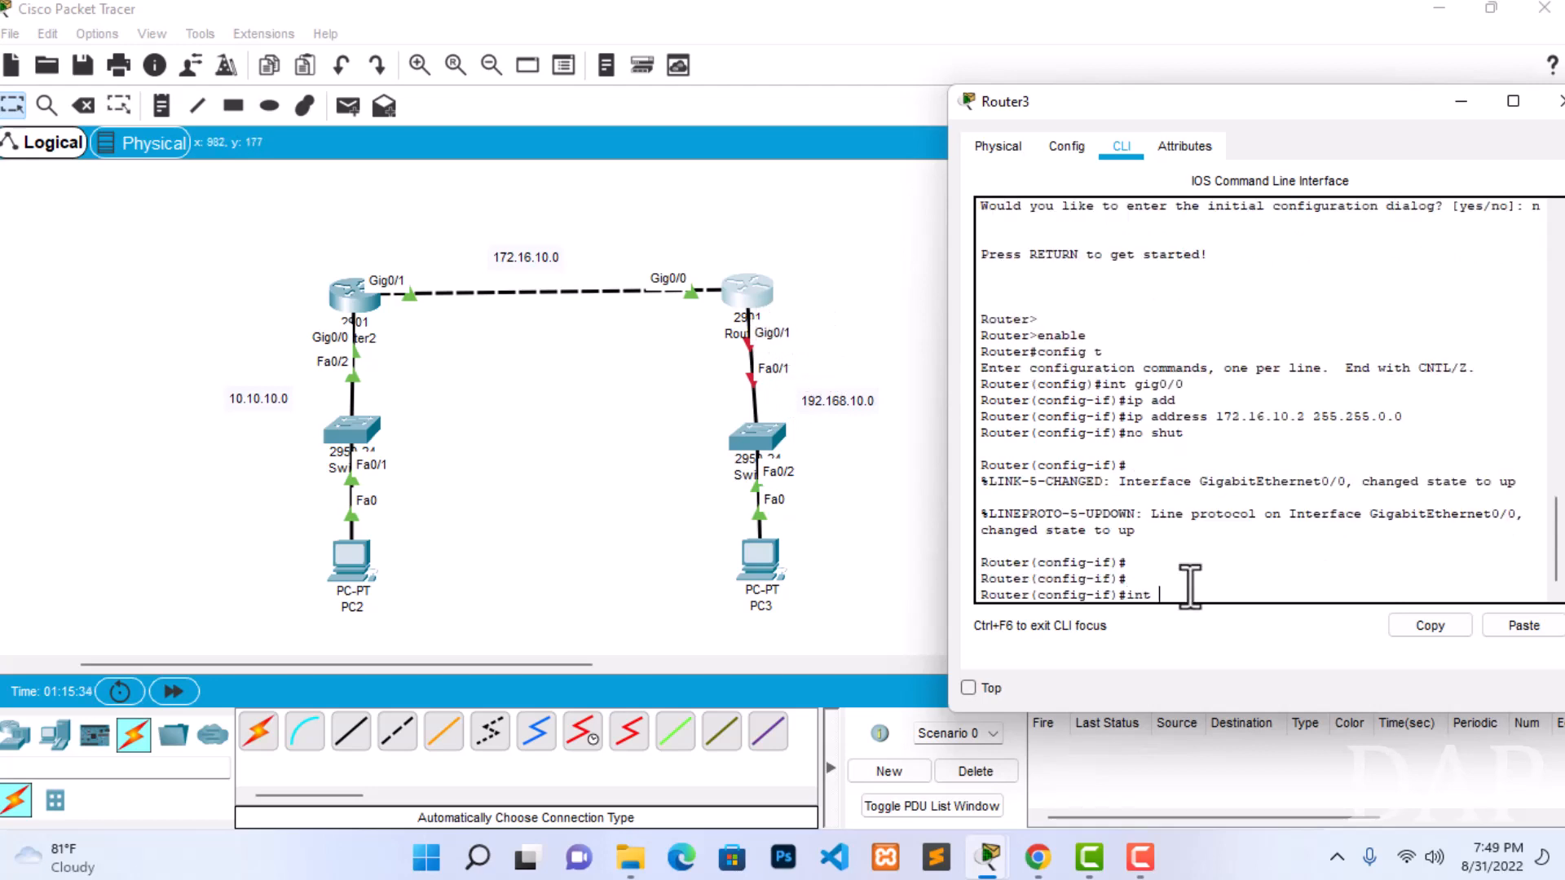
pyautogui.write(' gig0/1')
pyautogui.press('Return')
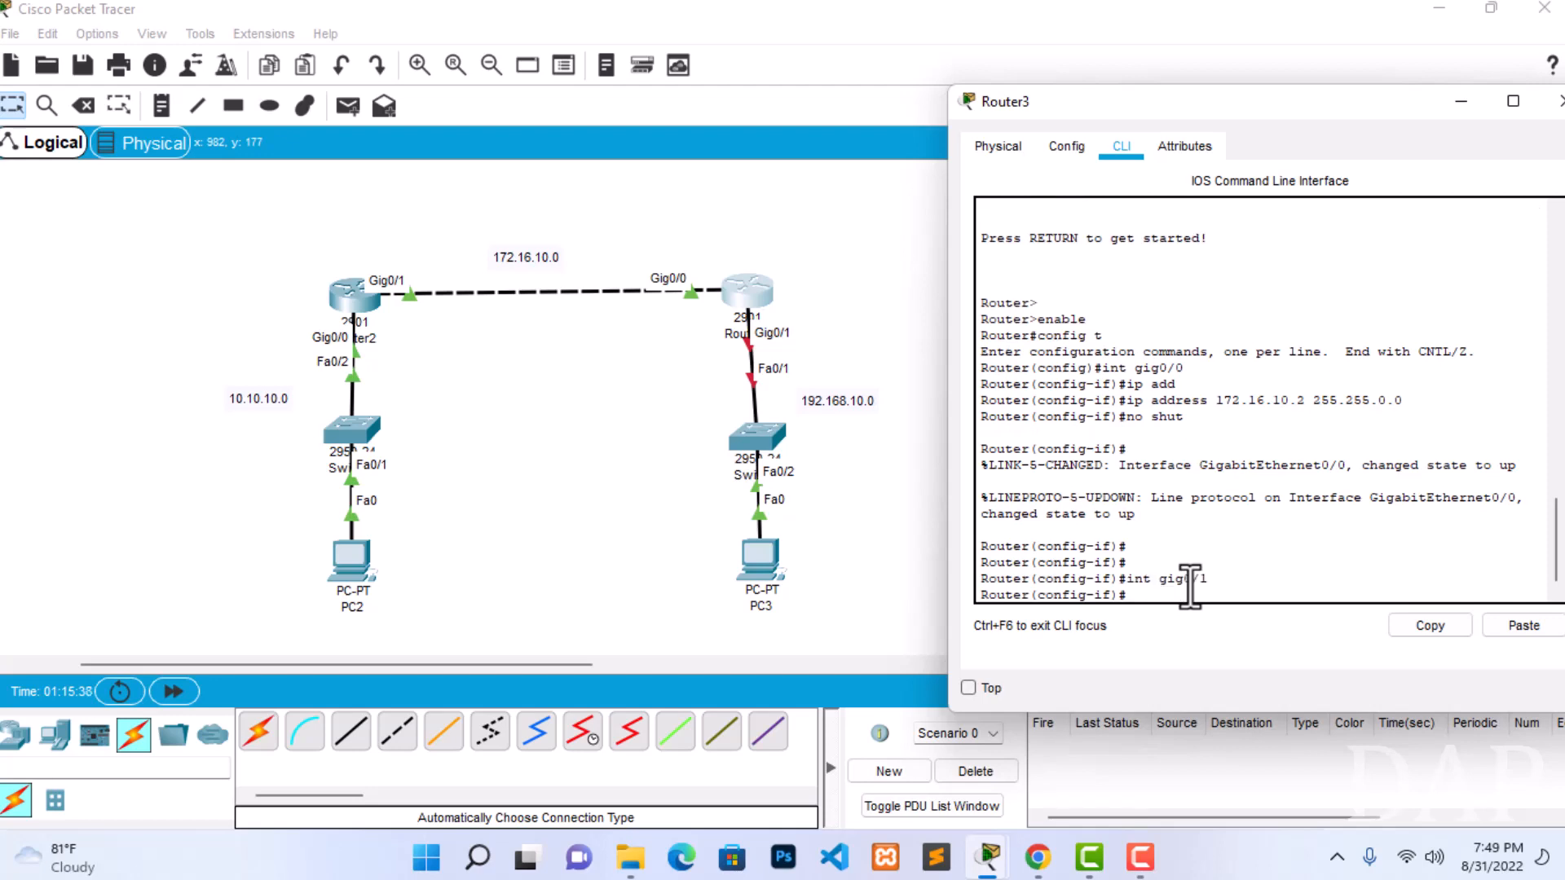
pyautogui.write('ip add')
pyautogui.press('Tab')
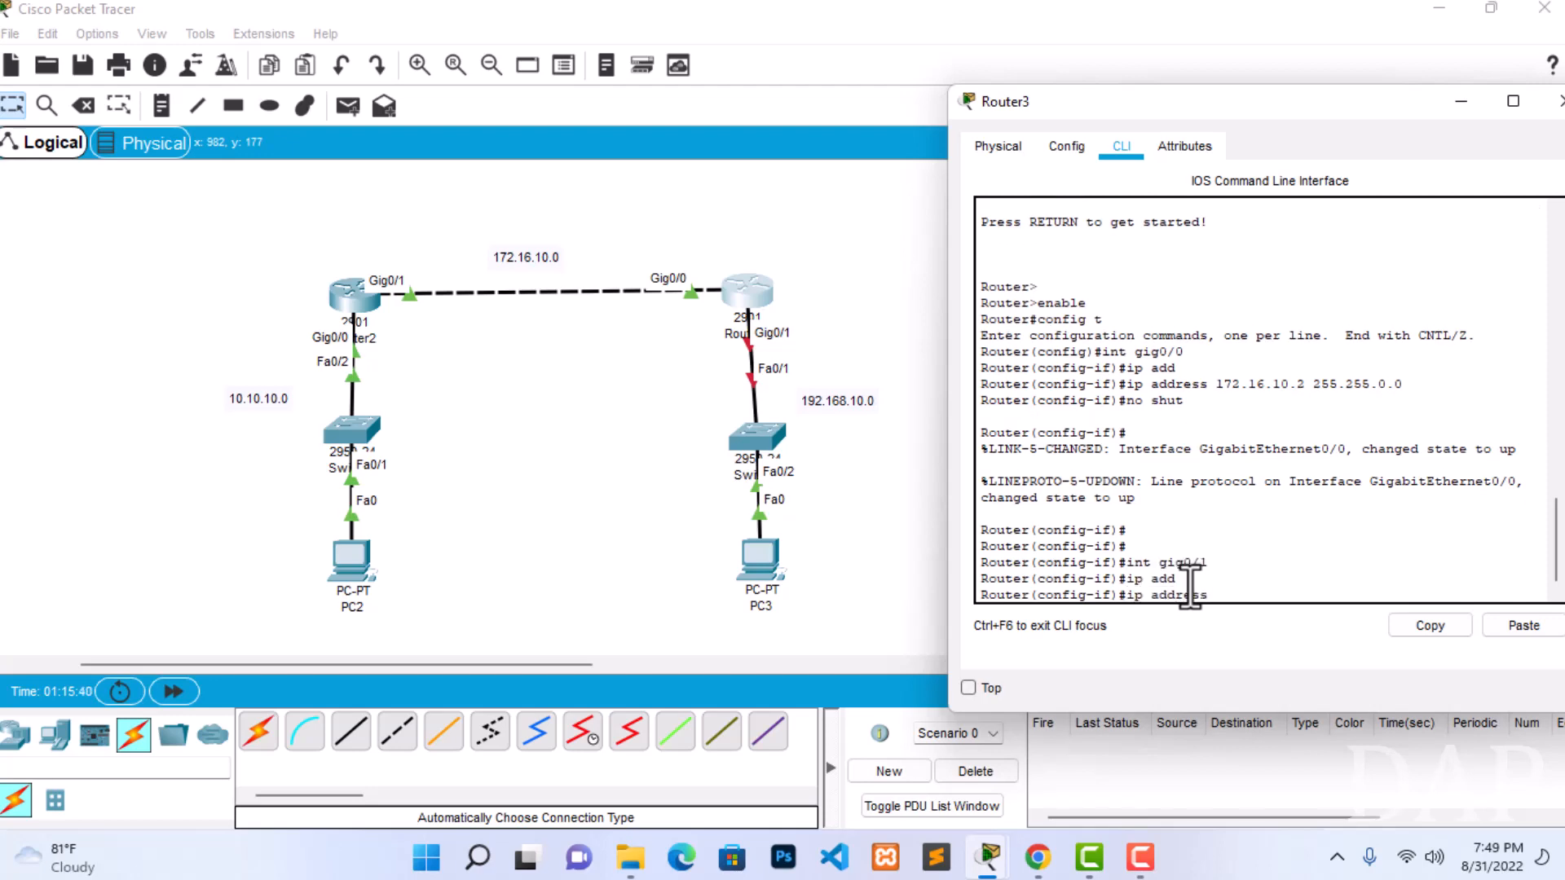
pyautogui.write('192.168')
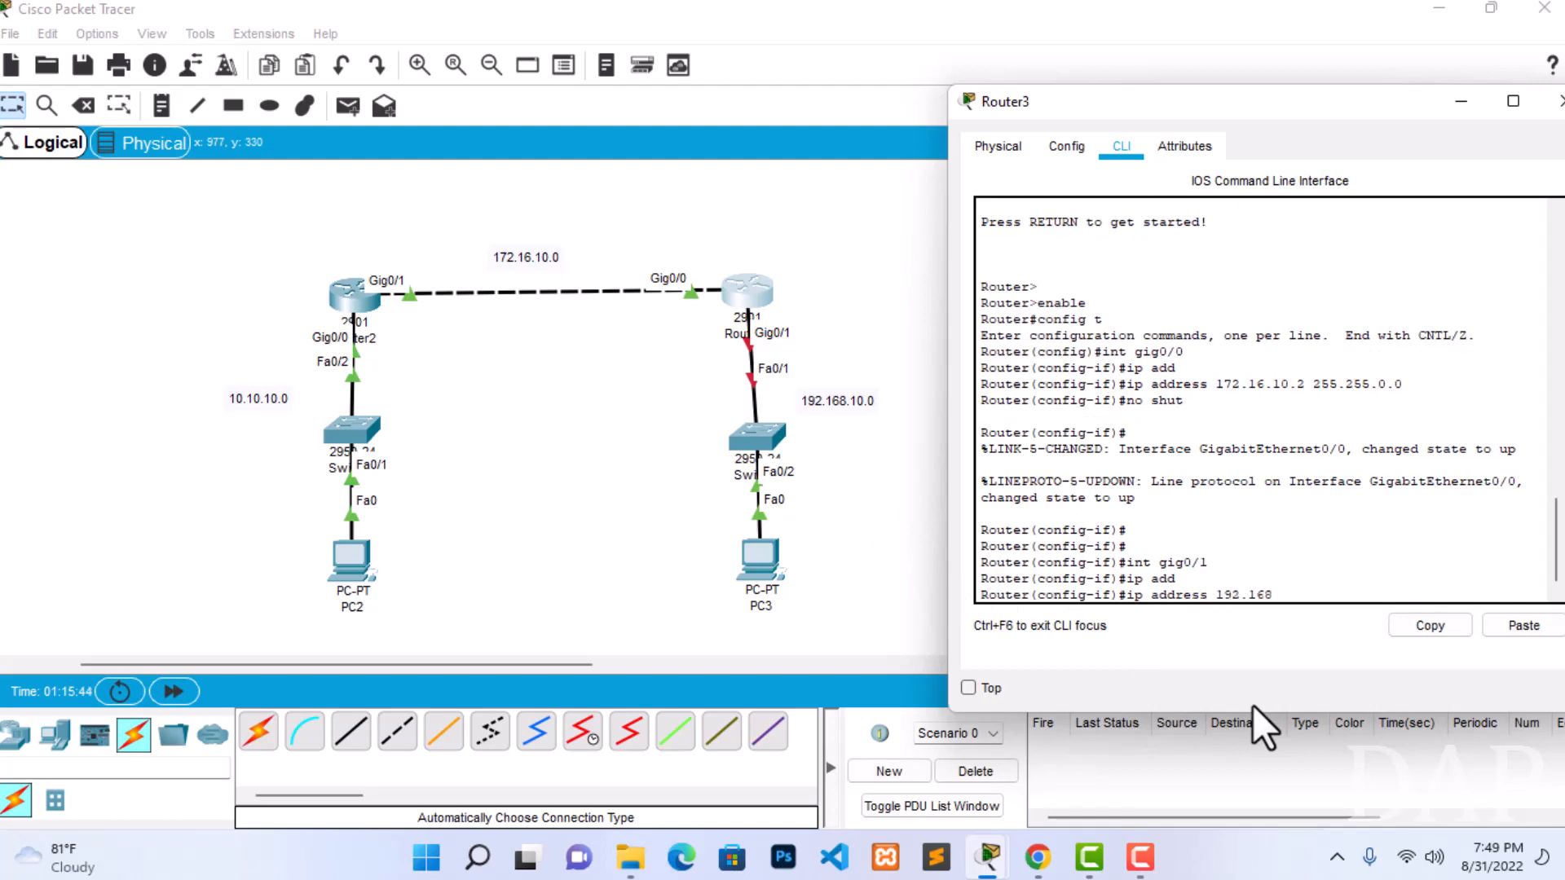
pyautogui.write('.10.1 255.255.255.0')
pyautogui.press('Return')
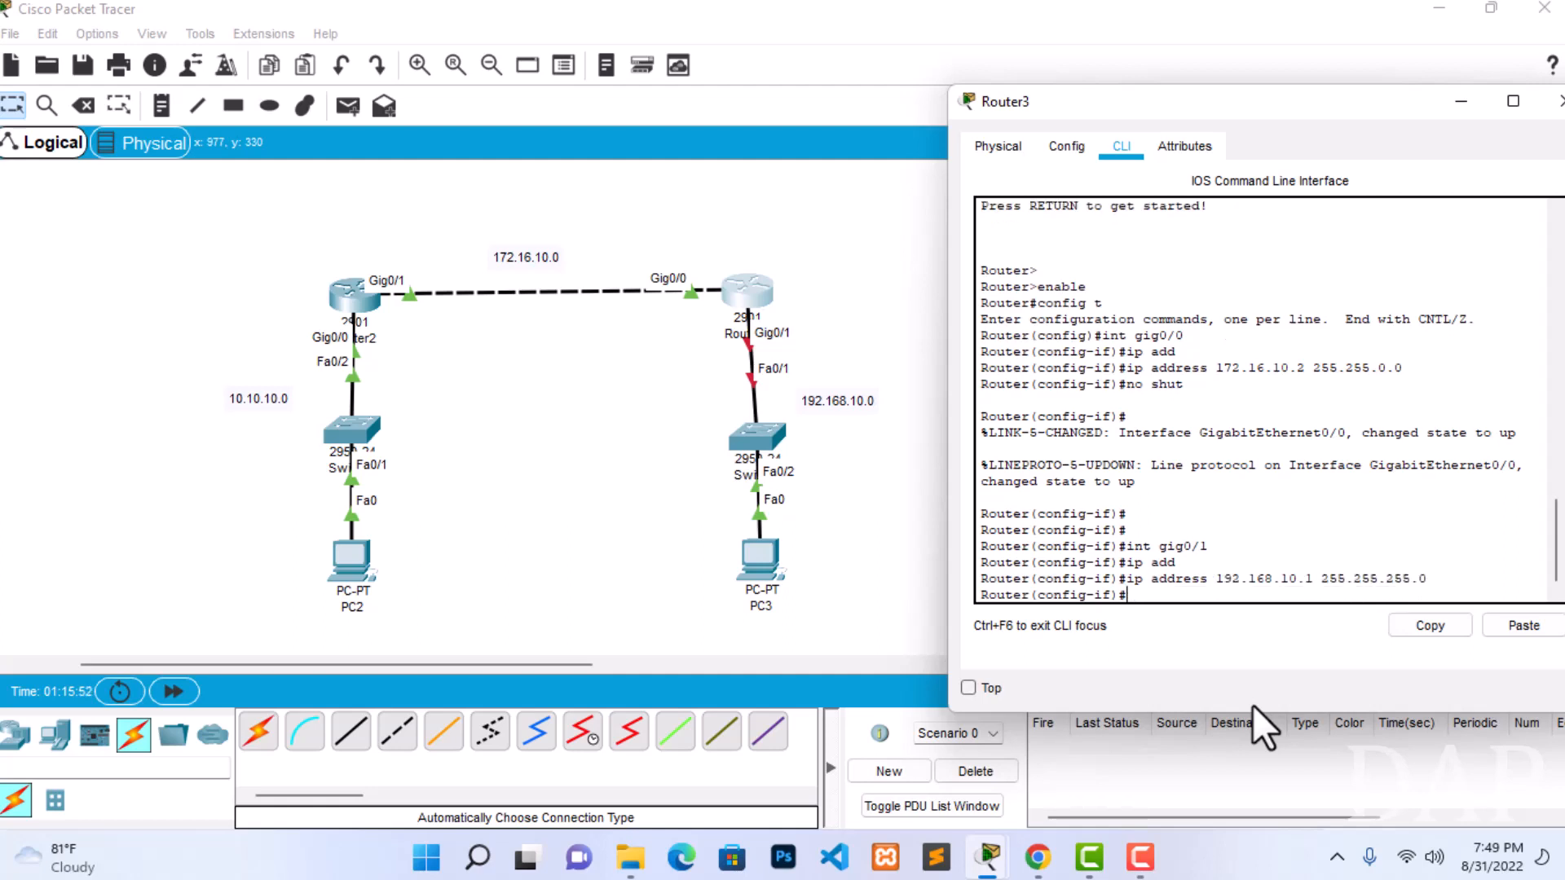
# Bring up Router3's gig0/1 interface with no shut and put the Router3 window away.
pyautogui.write('no shut')
pyautogui.press('Return')
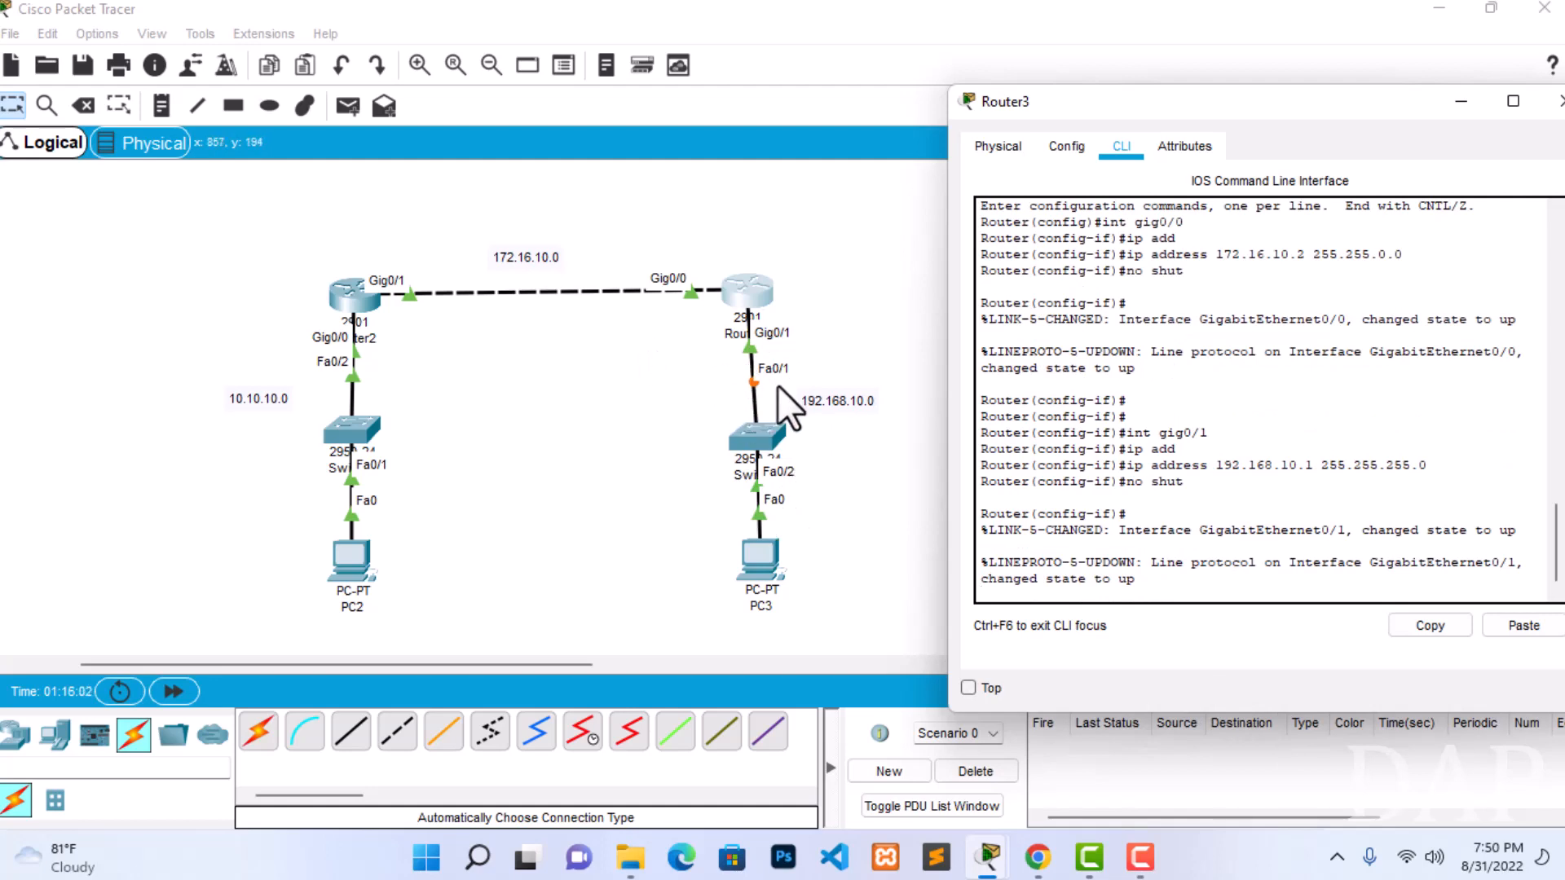
pyautogui.moveTo(1227, 106); pyautogui.dragTo(1121, 50)
pyautogui.click(1459, 46)
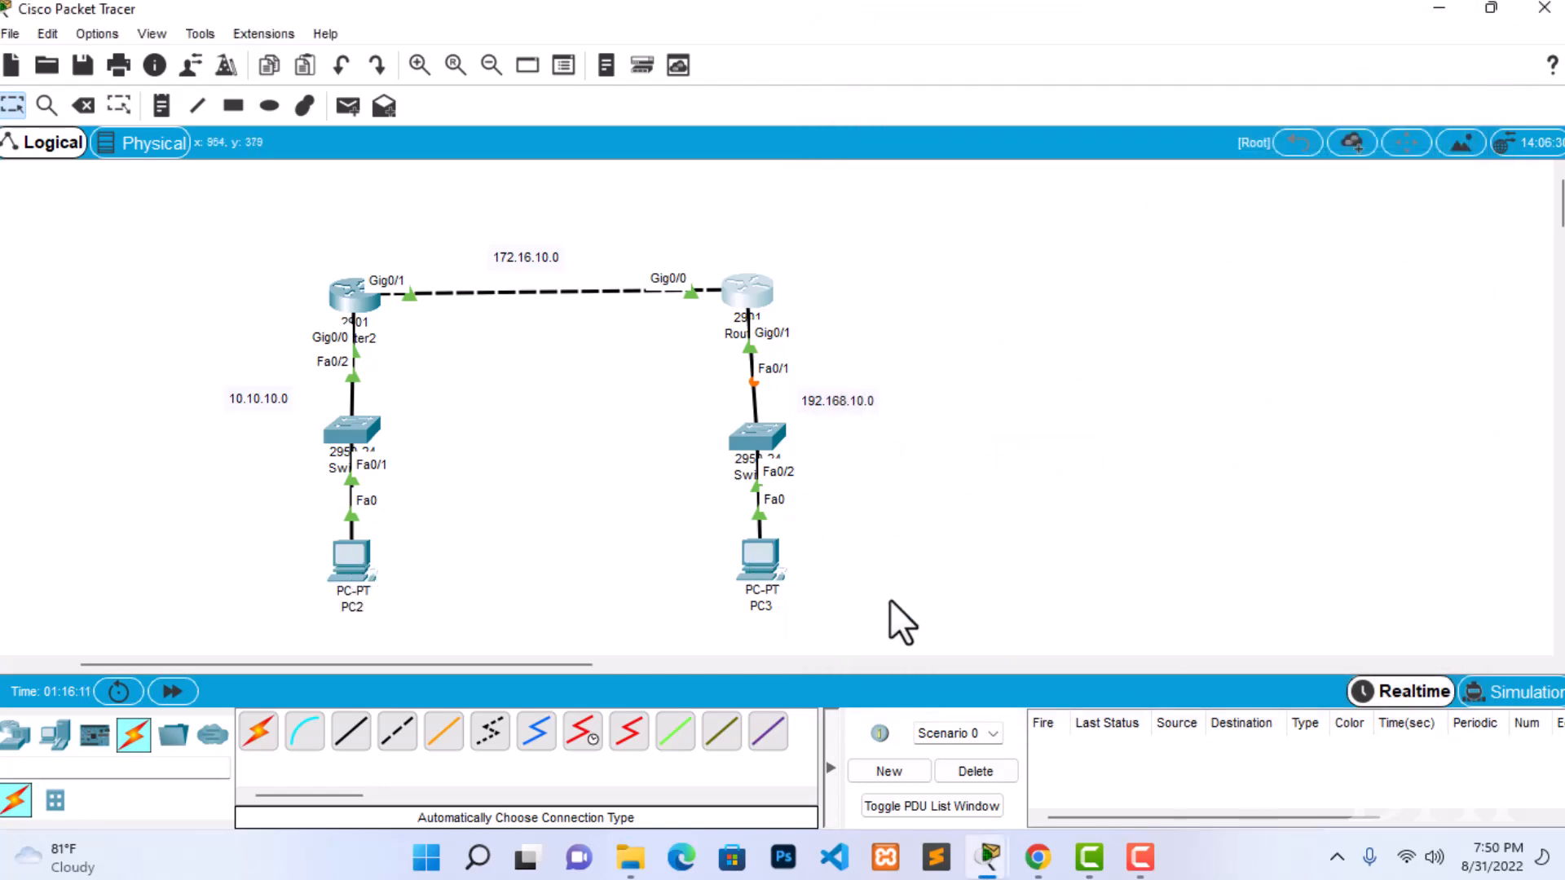
# Open PC2's Command Prompt and begin a ping command.
pyautogui.doubleClick(351, 560)
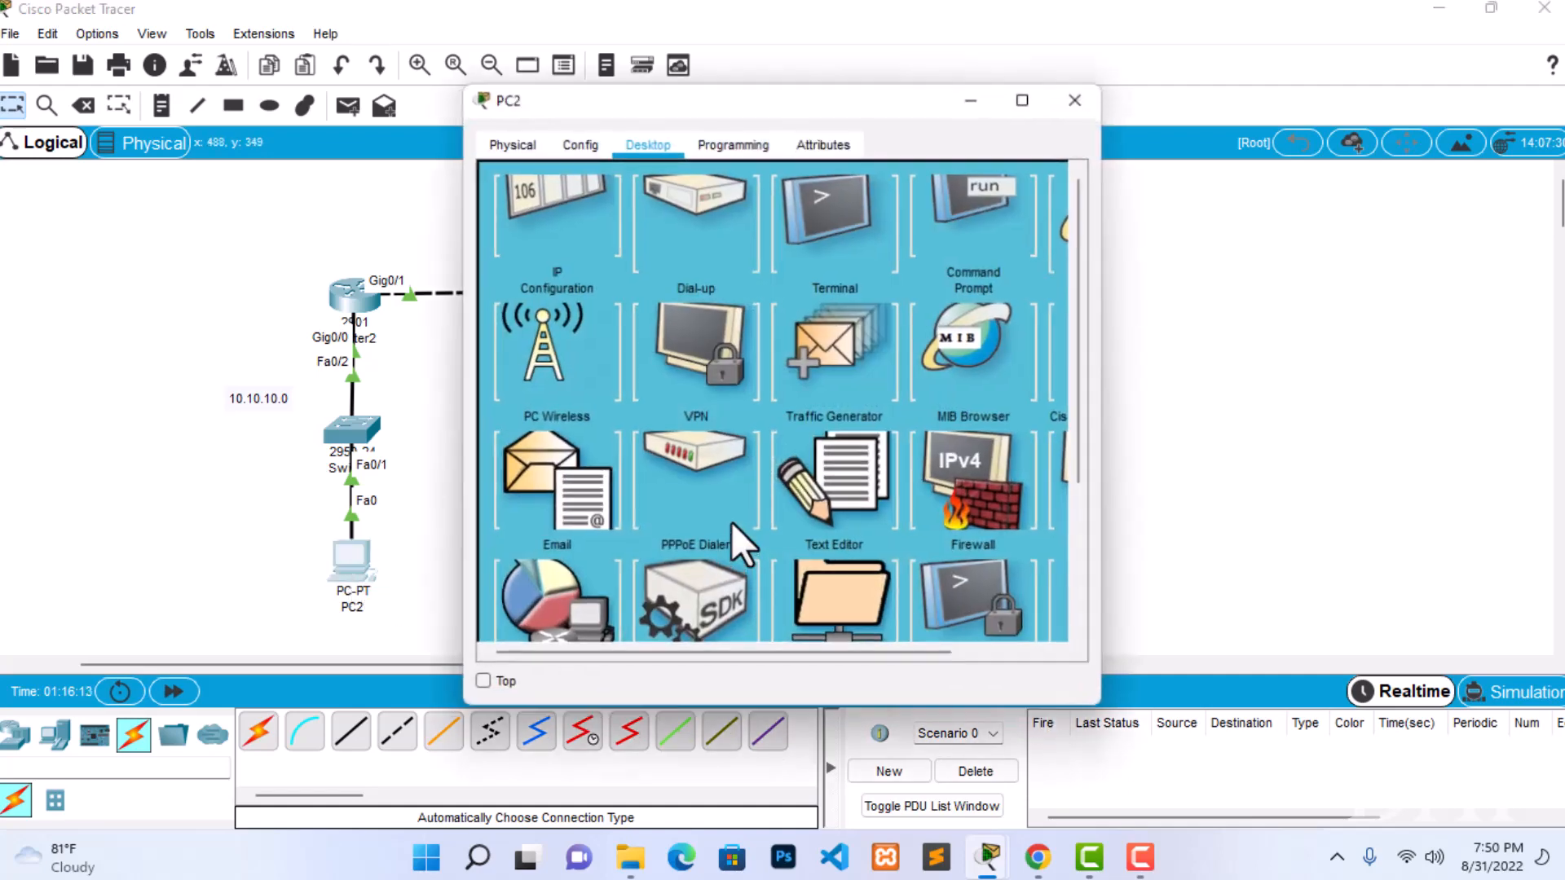
pyautogui.moveTo(843, 98); pyautogui.dragTo(1254, 78)
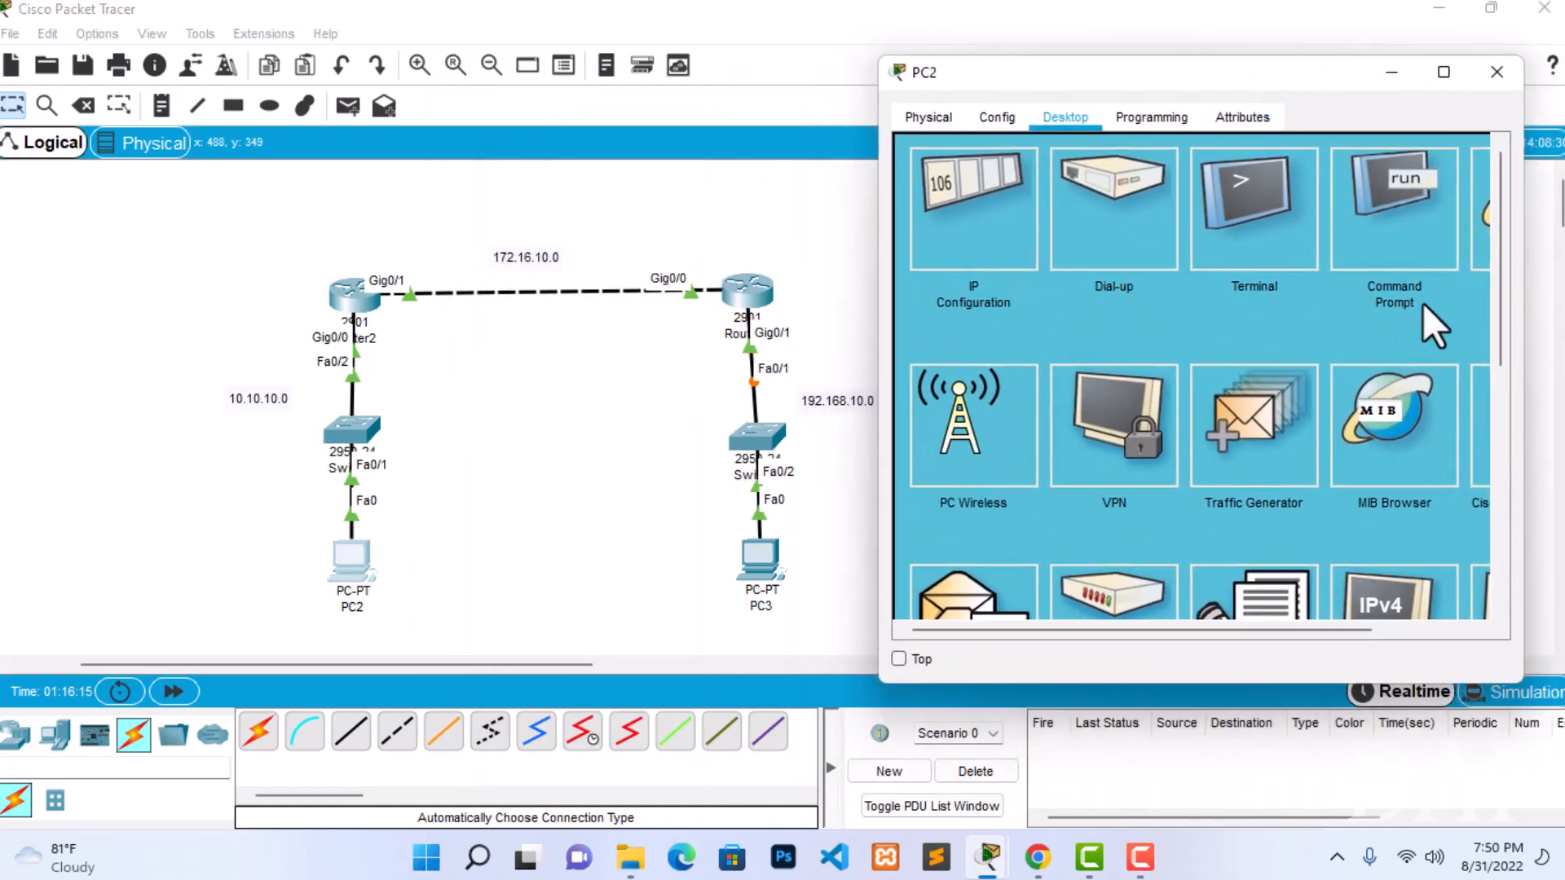
pyautogui.click(1423, 303)
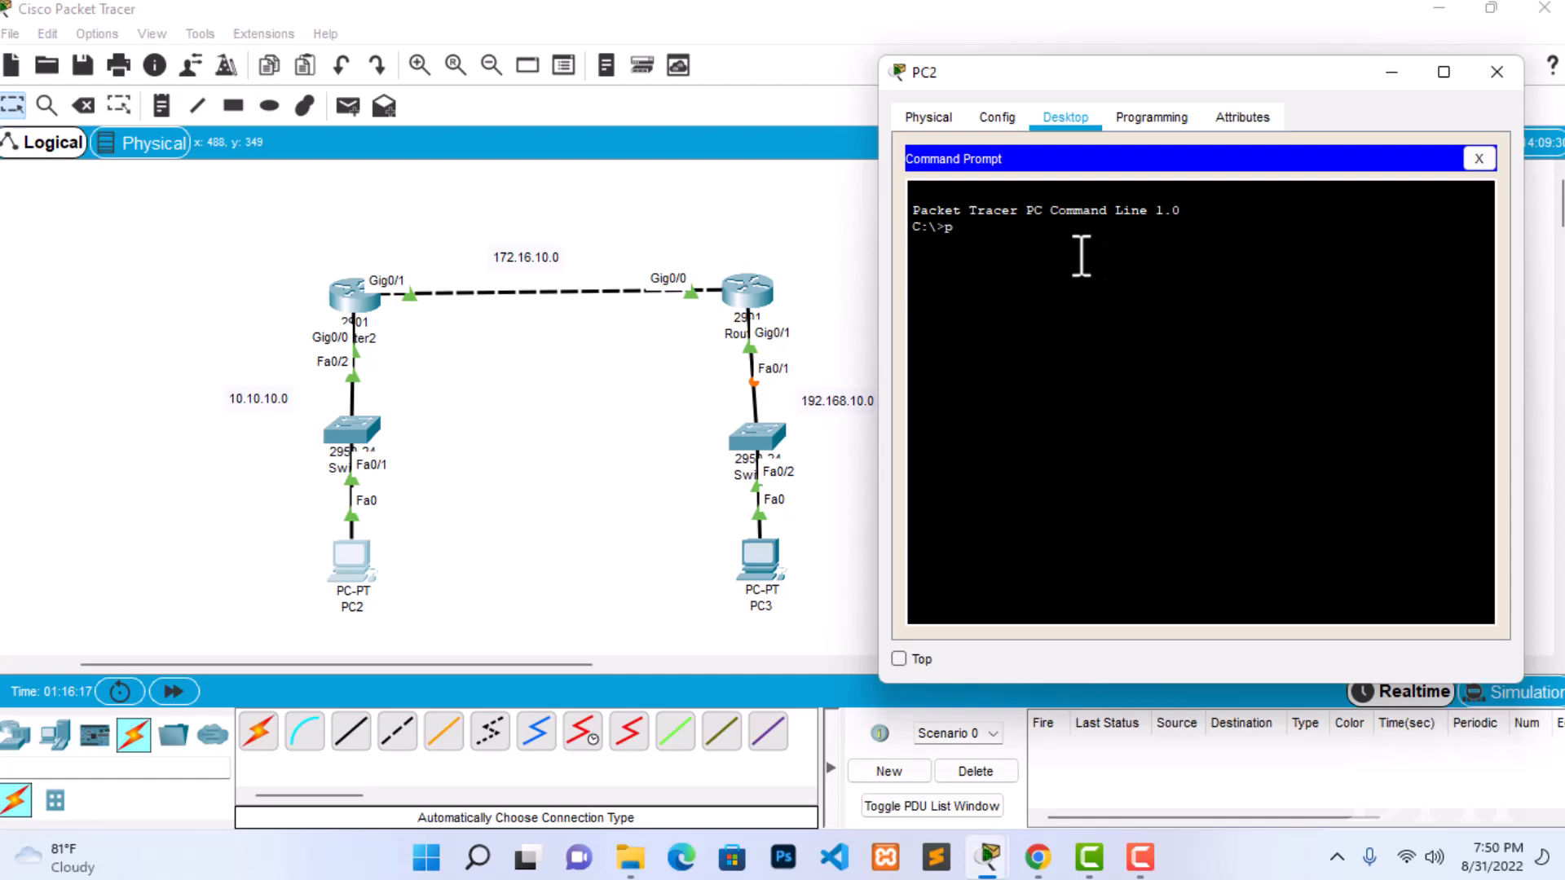
pyautogui.write('g')
pyautogui.click(768, 562)
pyautogui.click(647, 143)
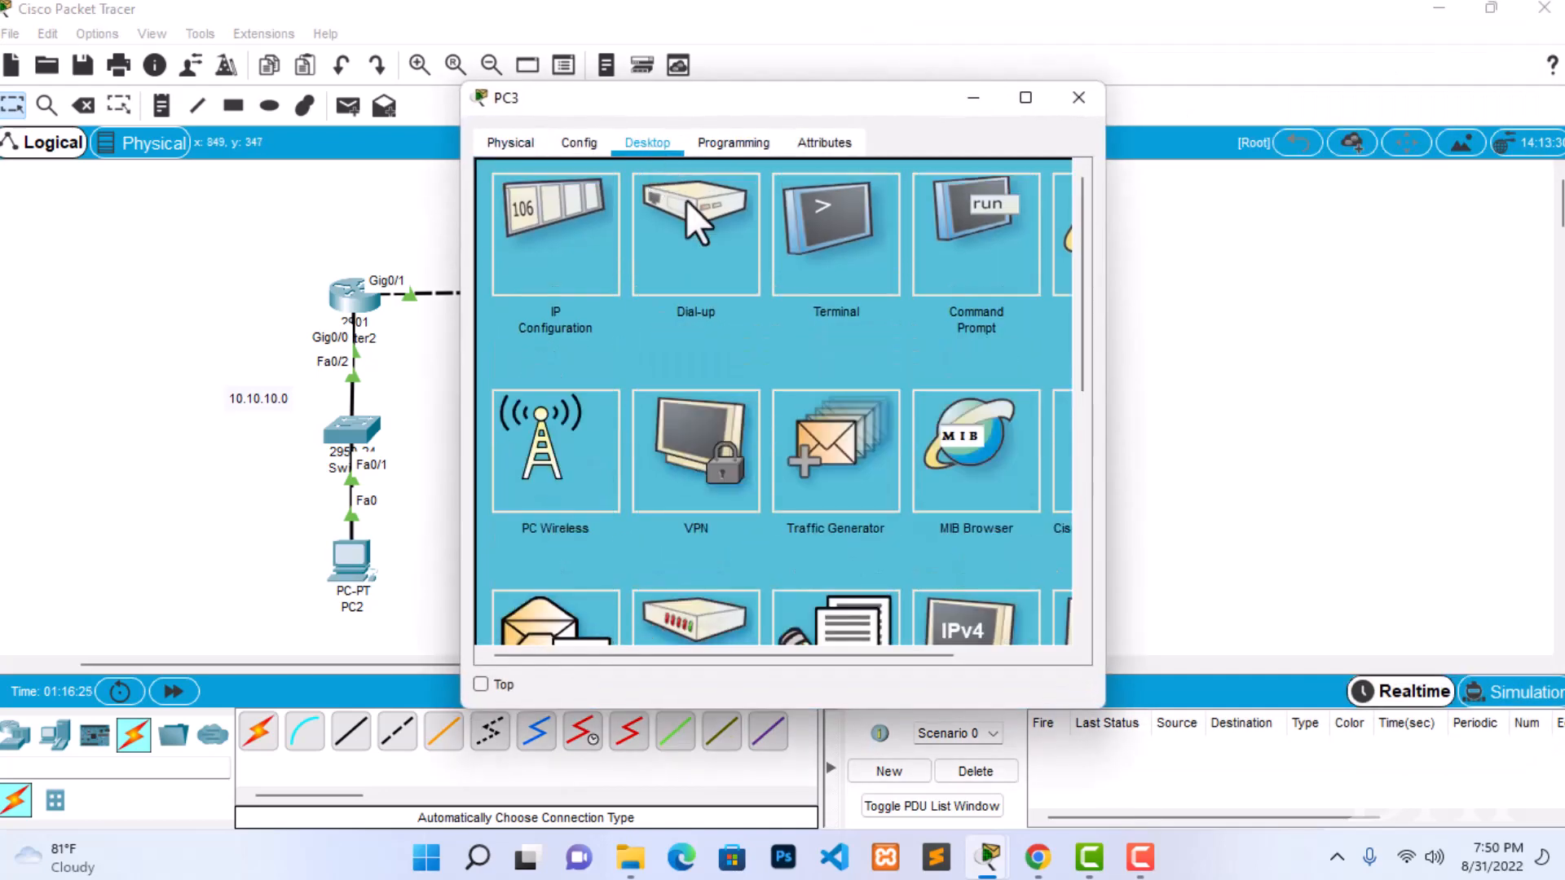
pyautogui.click(581, 242)
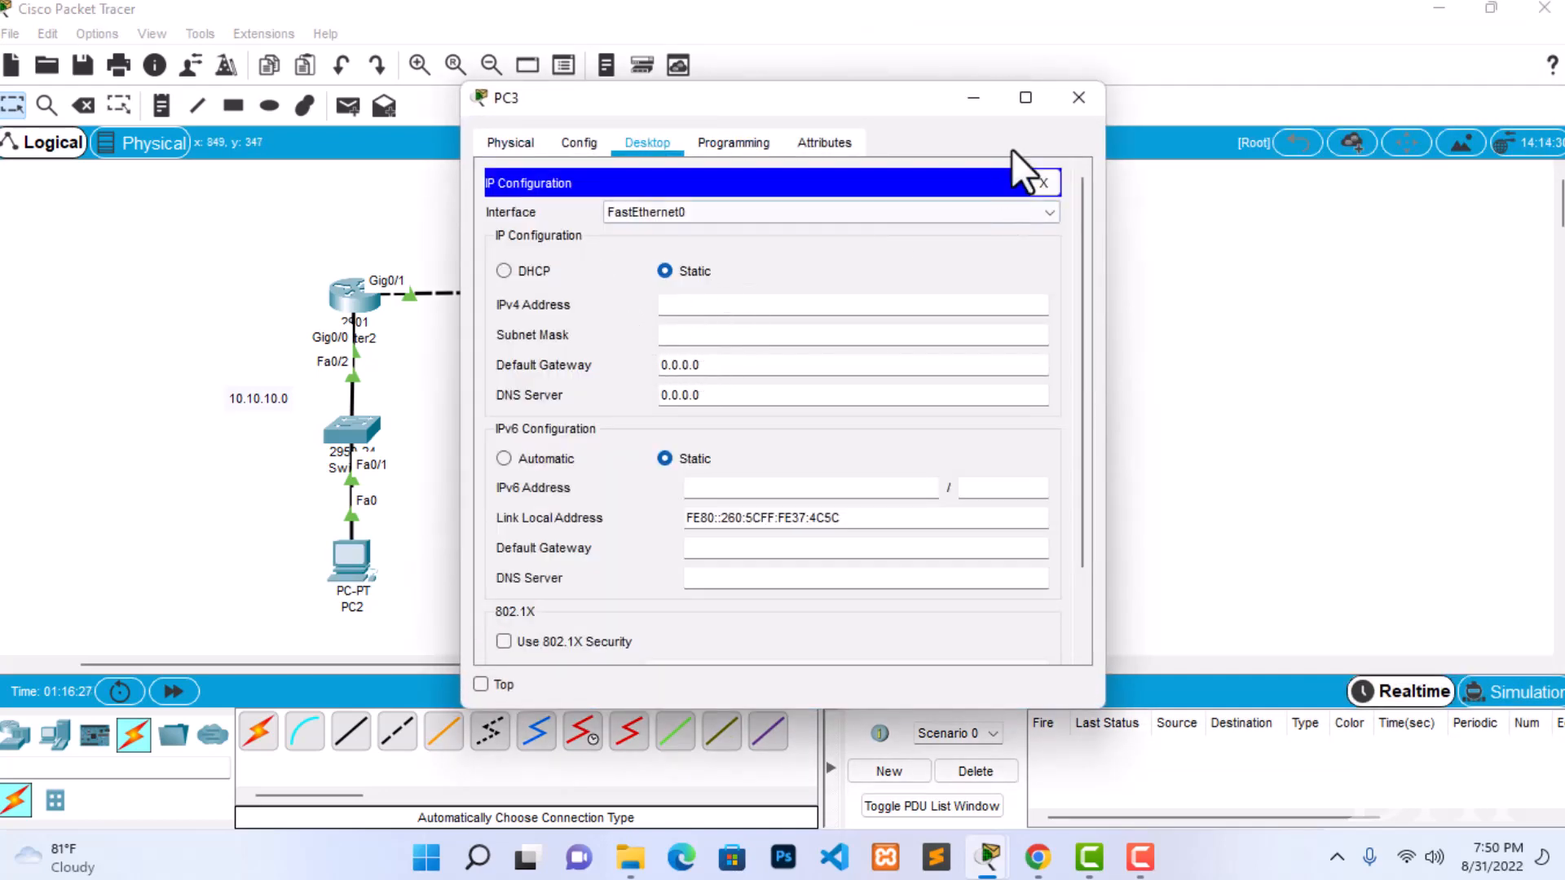
pyautogui.click(1074, 99)
# Give PC3 the static IPv4 address 192.168.10.2 with mask 255.255.255.0 and default gateway 192.168.10.1, and close its window.
pyautogui.click(759, 570)
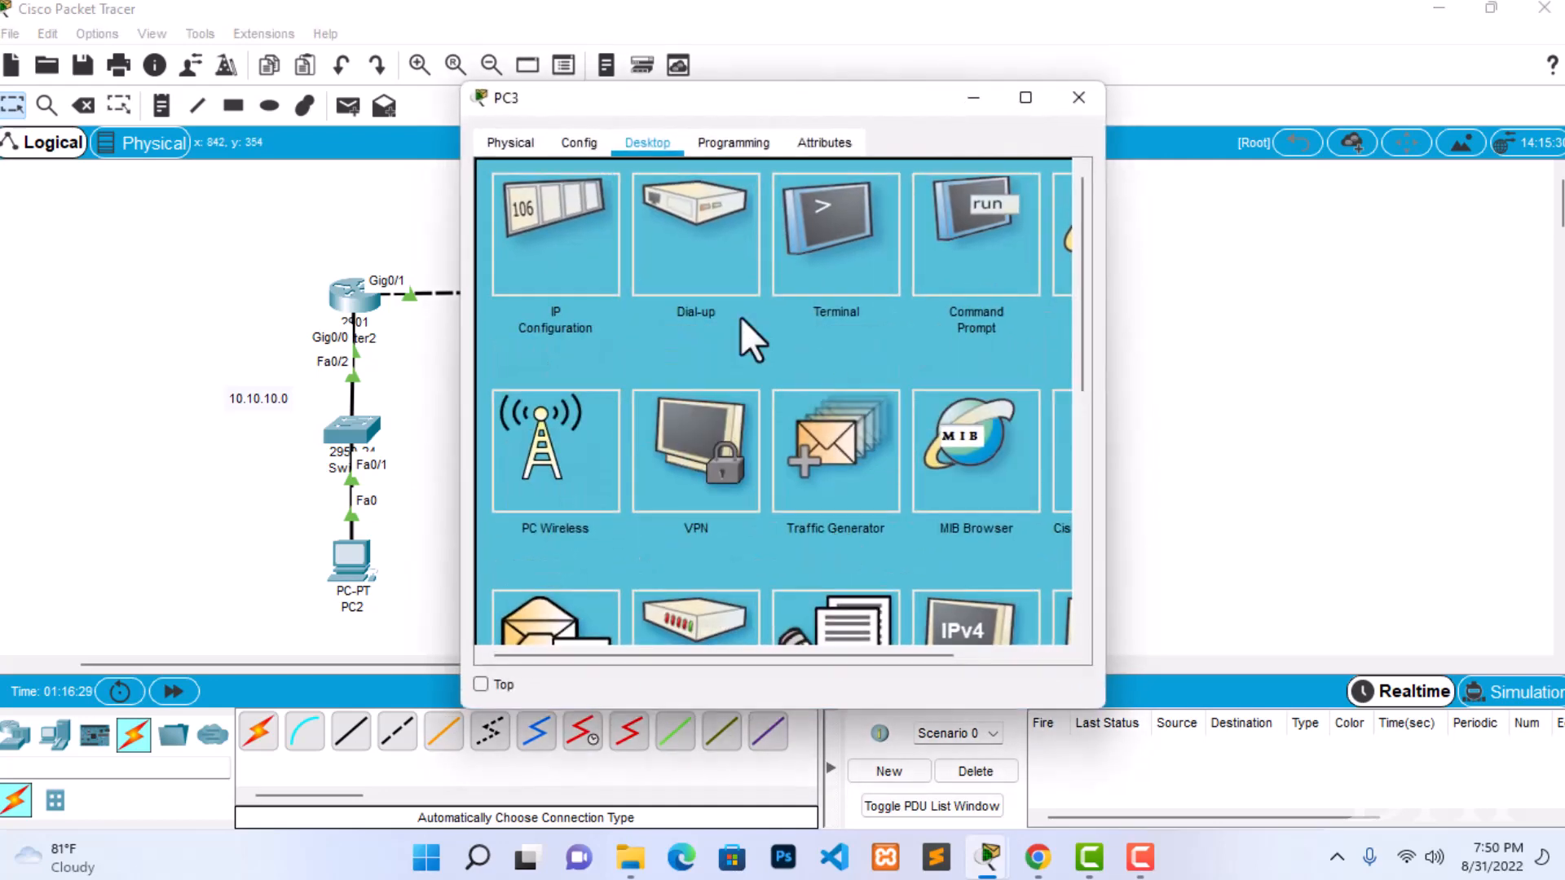
pyautogui.click(613, 256)
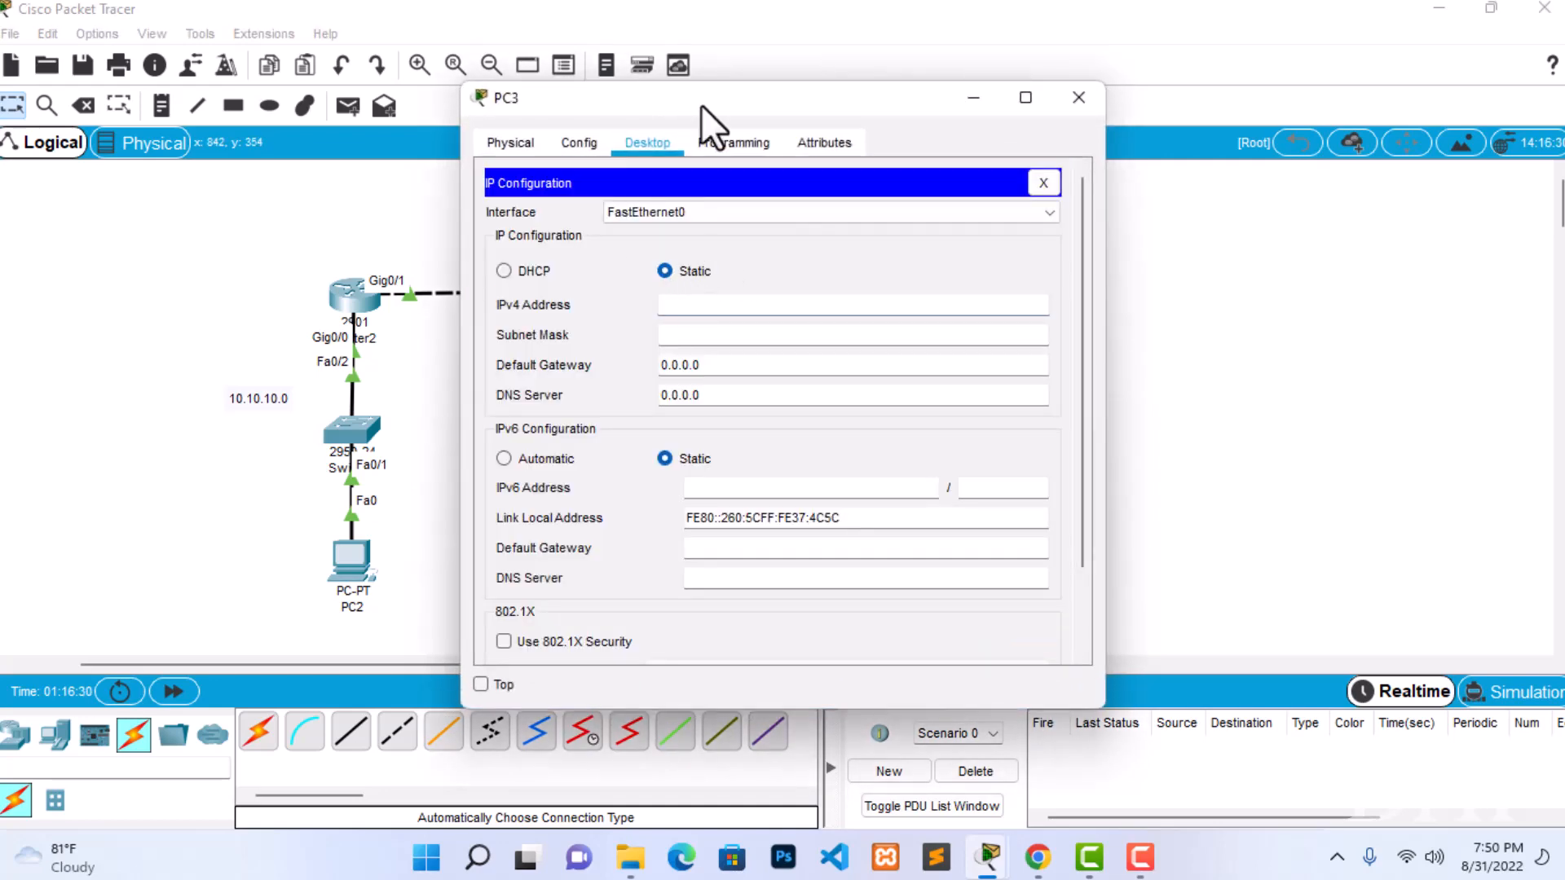
pyautogui.moveTo(699, 106); pyautogui.dragTo(341, 159)
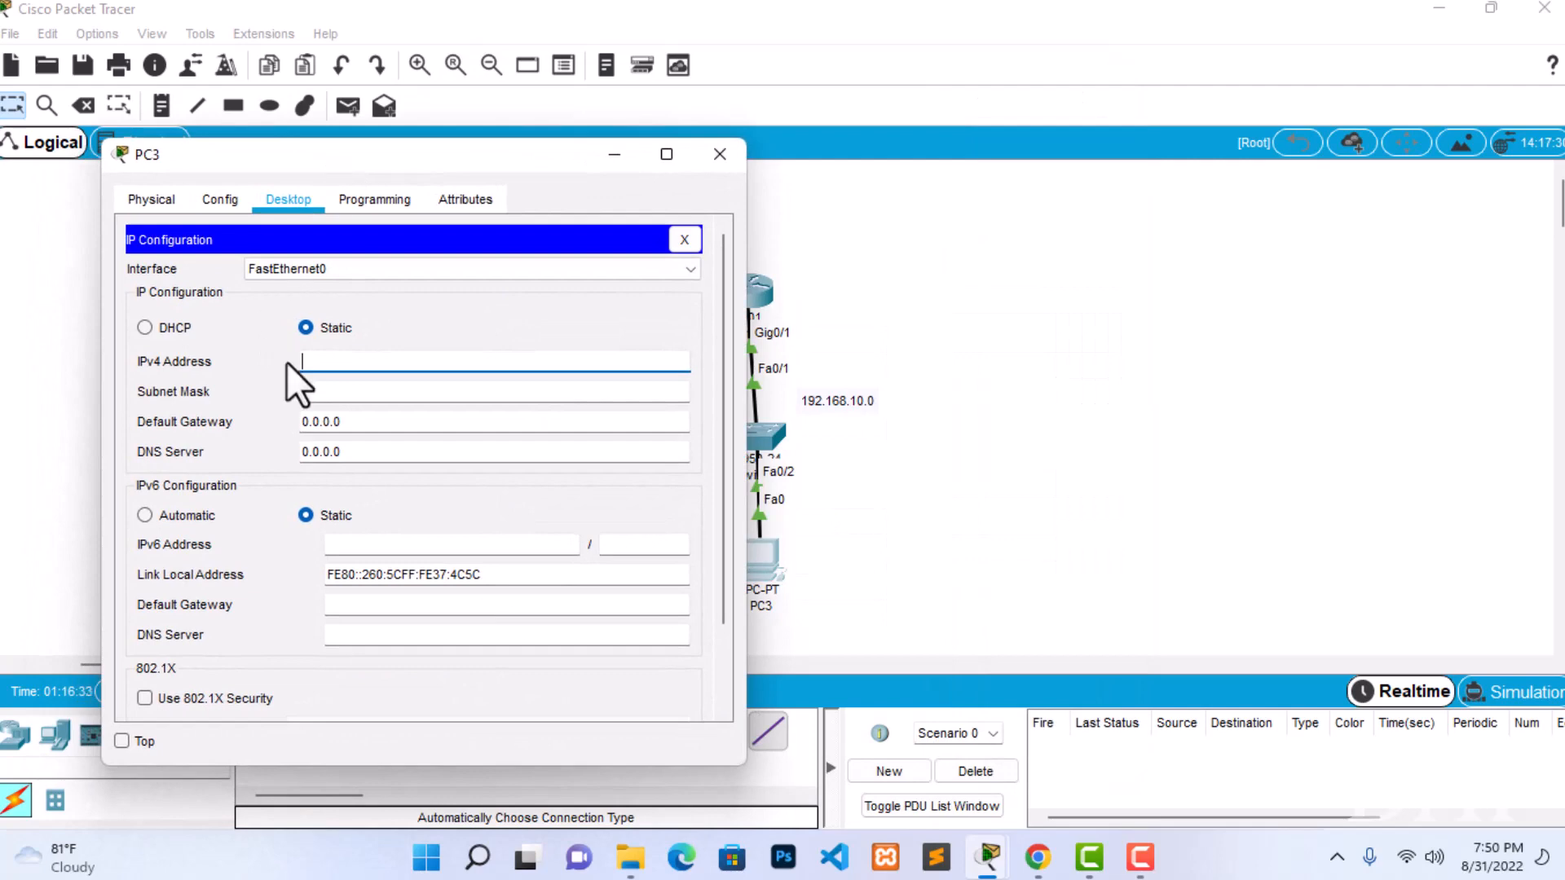
pyautogui.write('192.168.10.2')
pyautogui.press('Tab')
pyautogui.press('Tab')
pyautogui.write('192.168.1')
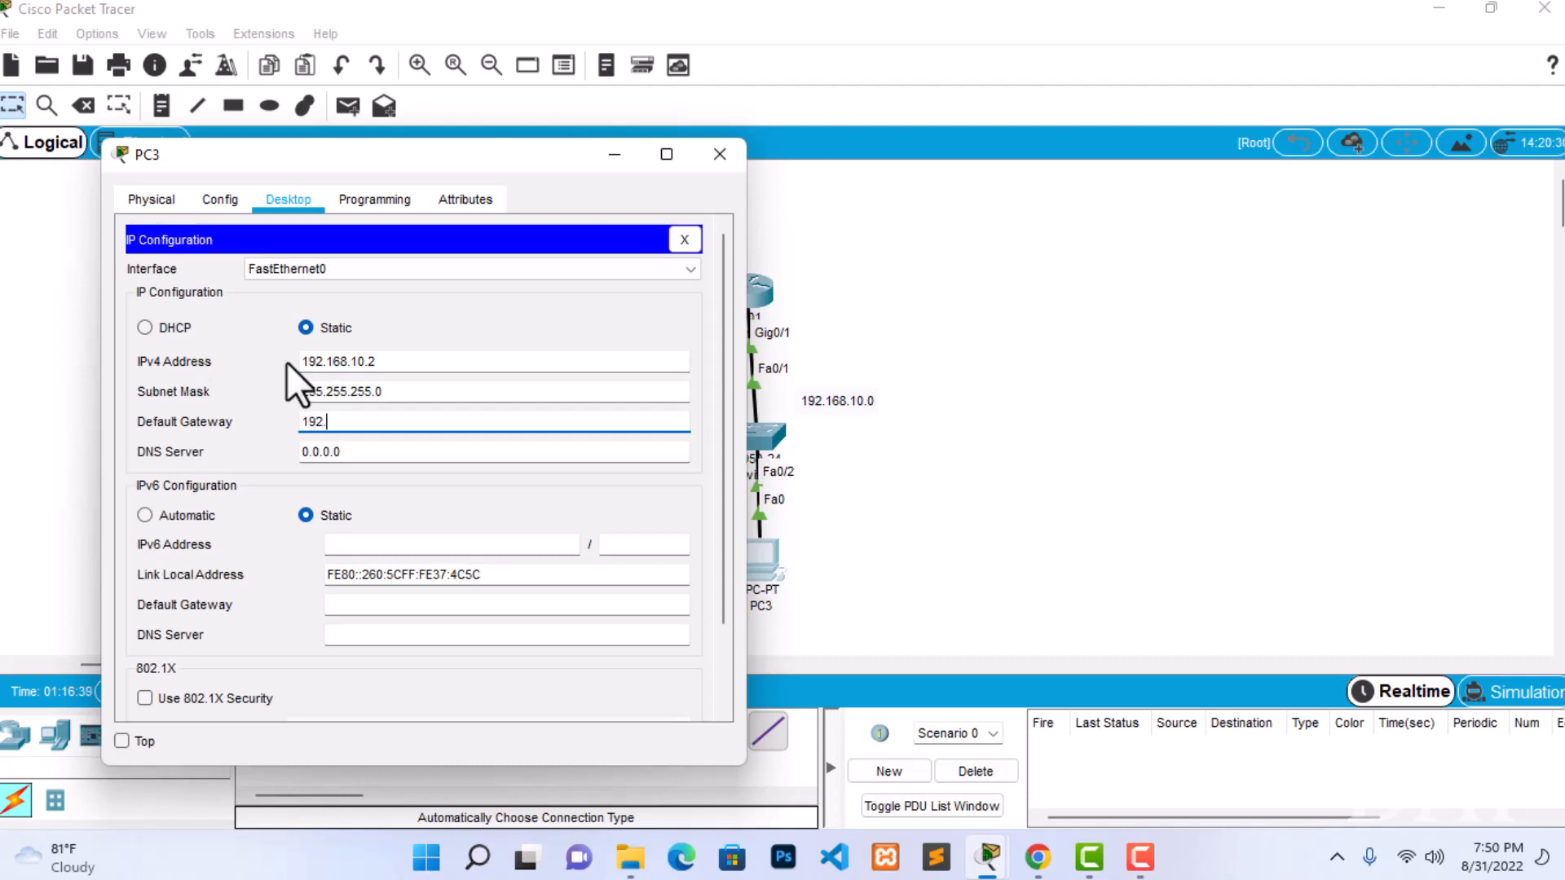
pyautogui.write('0.1')
pyautogui.click(720, 155)
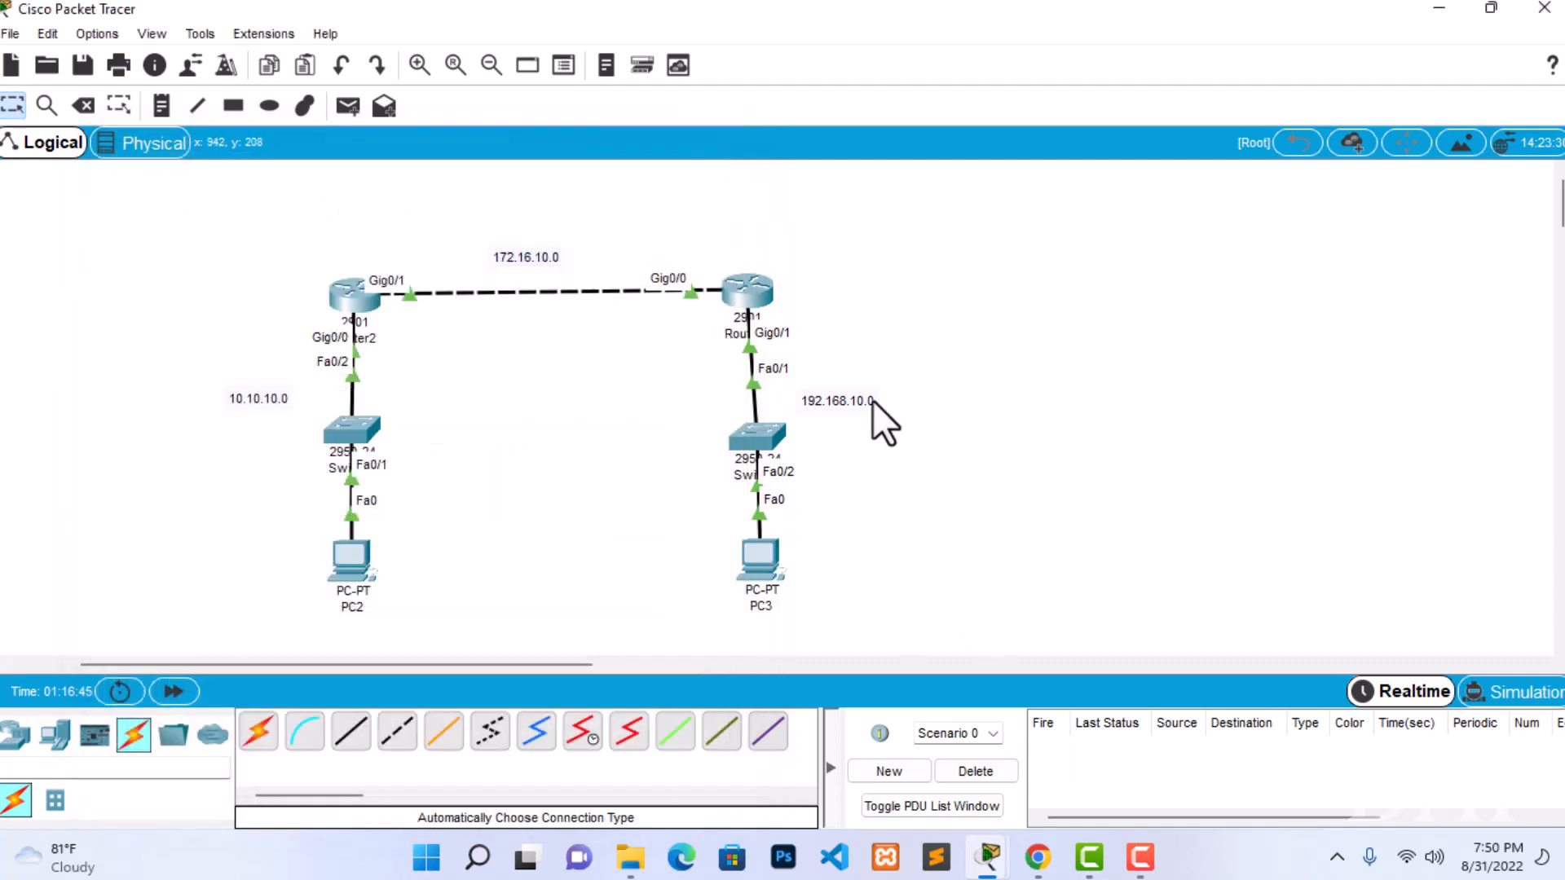
# Ping 192.168.10.2 from PC2's command prompt, examine the replies, and close the PC2 window.
pyautogui.click(350, 556)
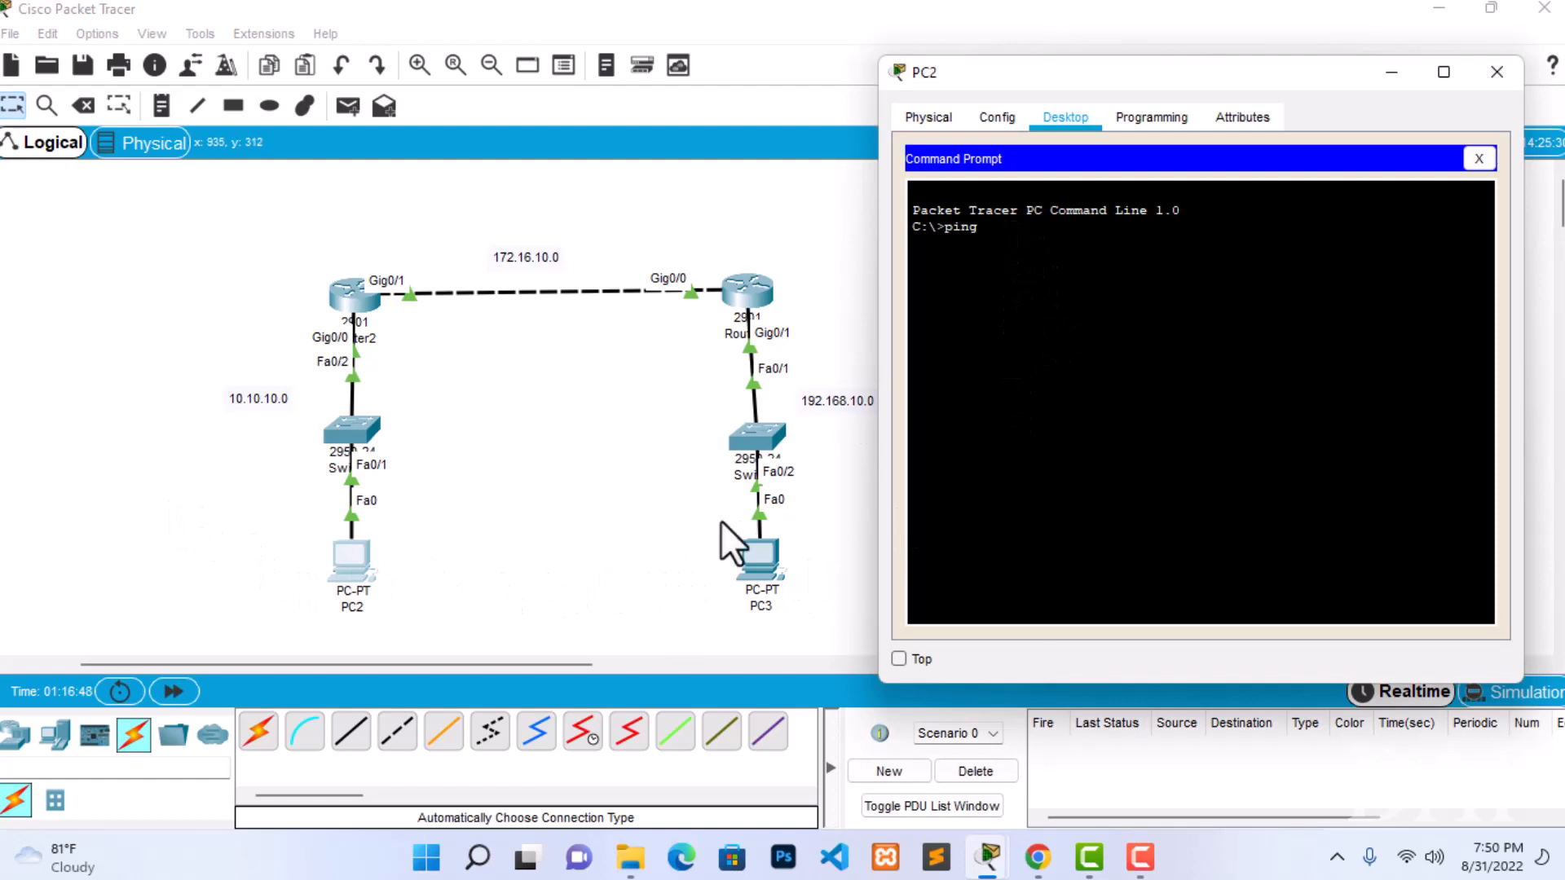
pyautogui.write('192.168.10.2')
pyautogui.press('Return')
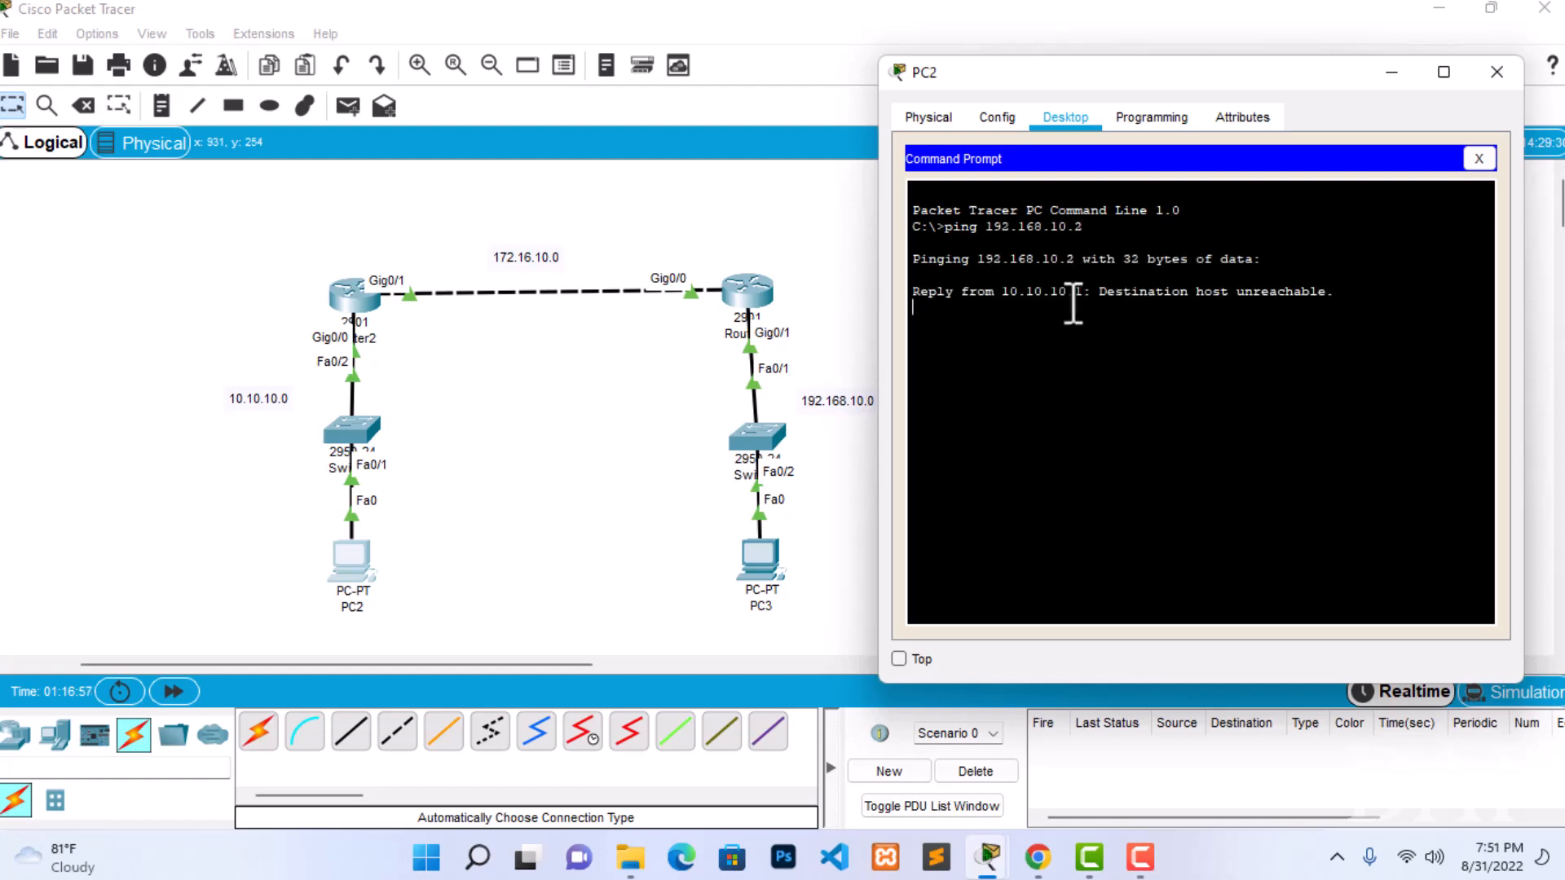
pyautogui.moveTo(1098, 73); pyautogui.dragTo(1080, 76)
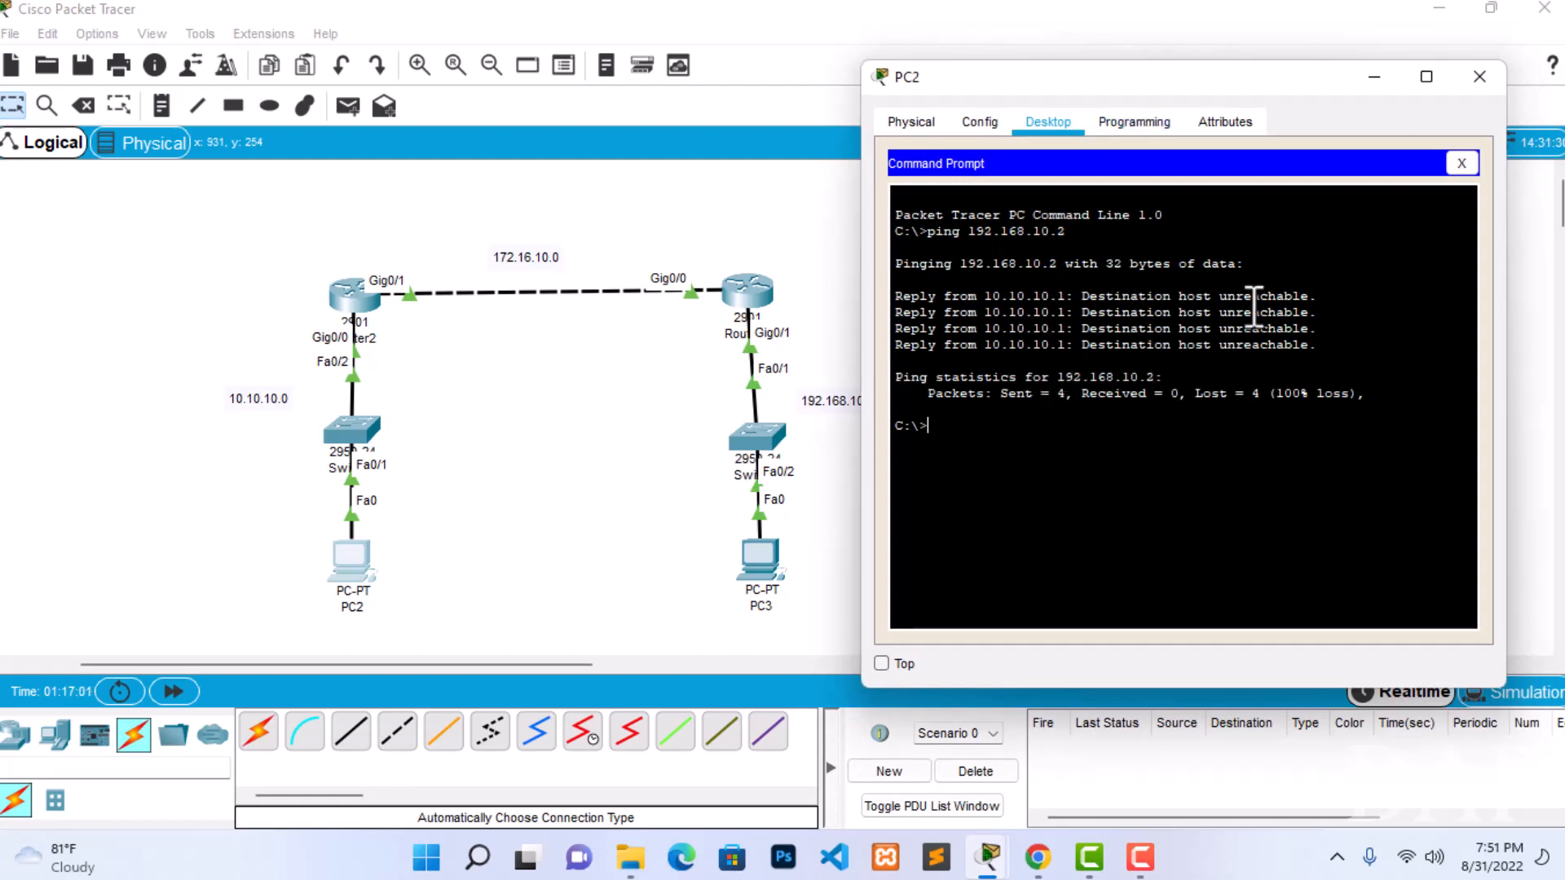
pyautogui.moveTo(1220, 297); pyautogui.dragTo(1338, 300)
pyautogui.moveTo(1083, 297); pyautogui.dragTo(1315, 299)
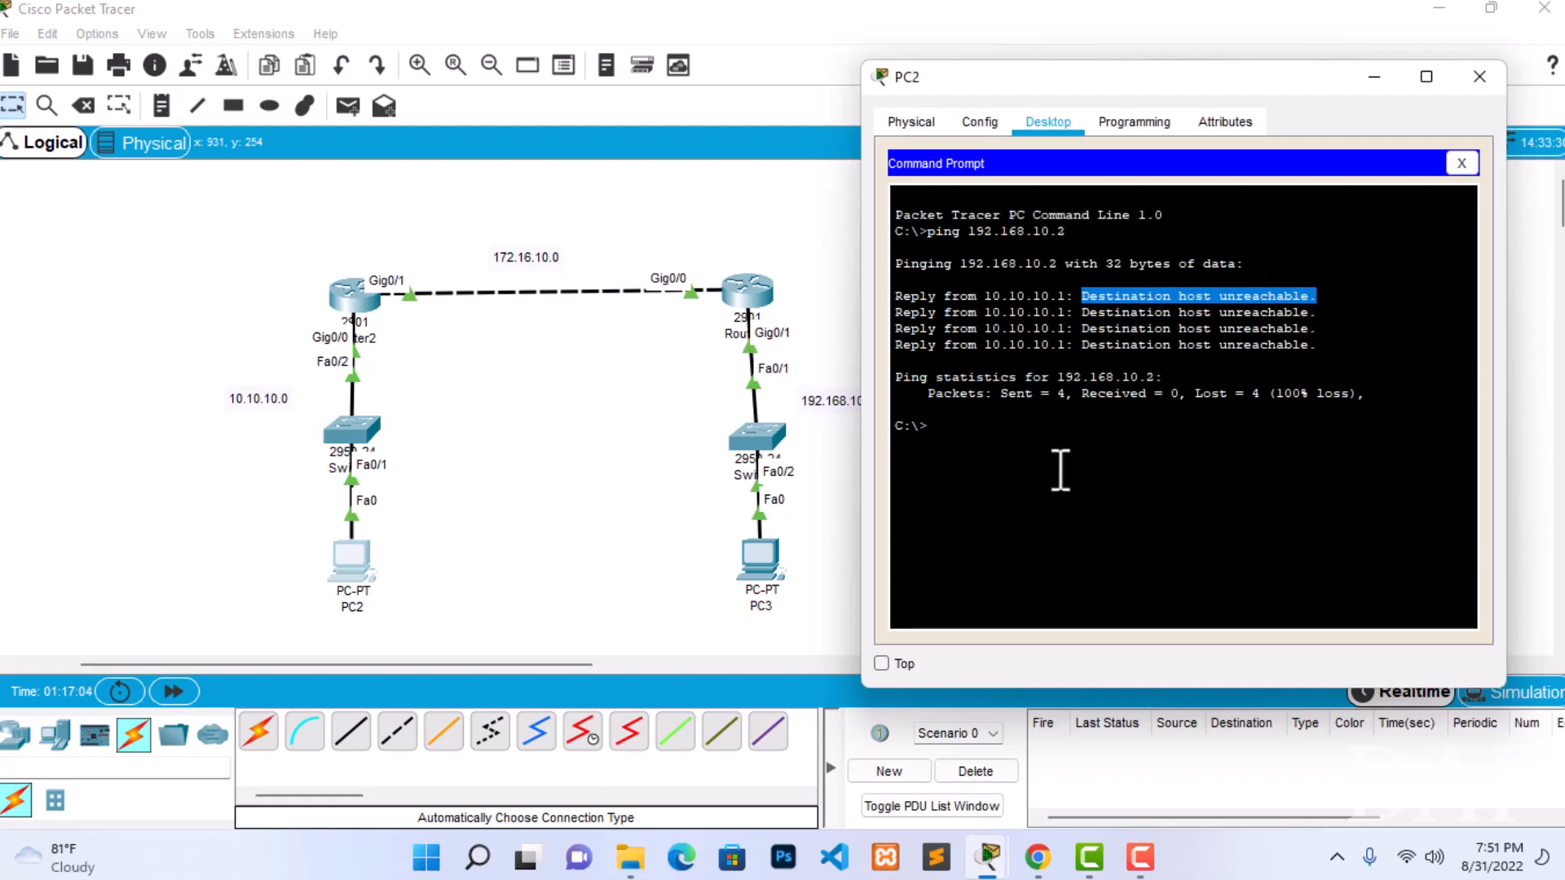
pyautogui.click(1479, 77)
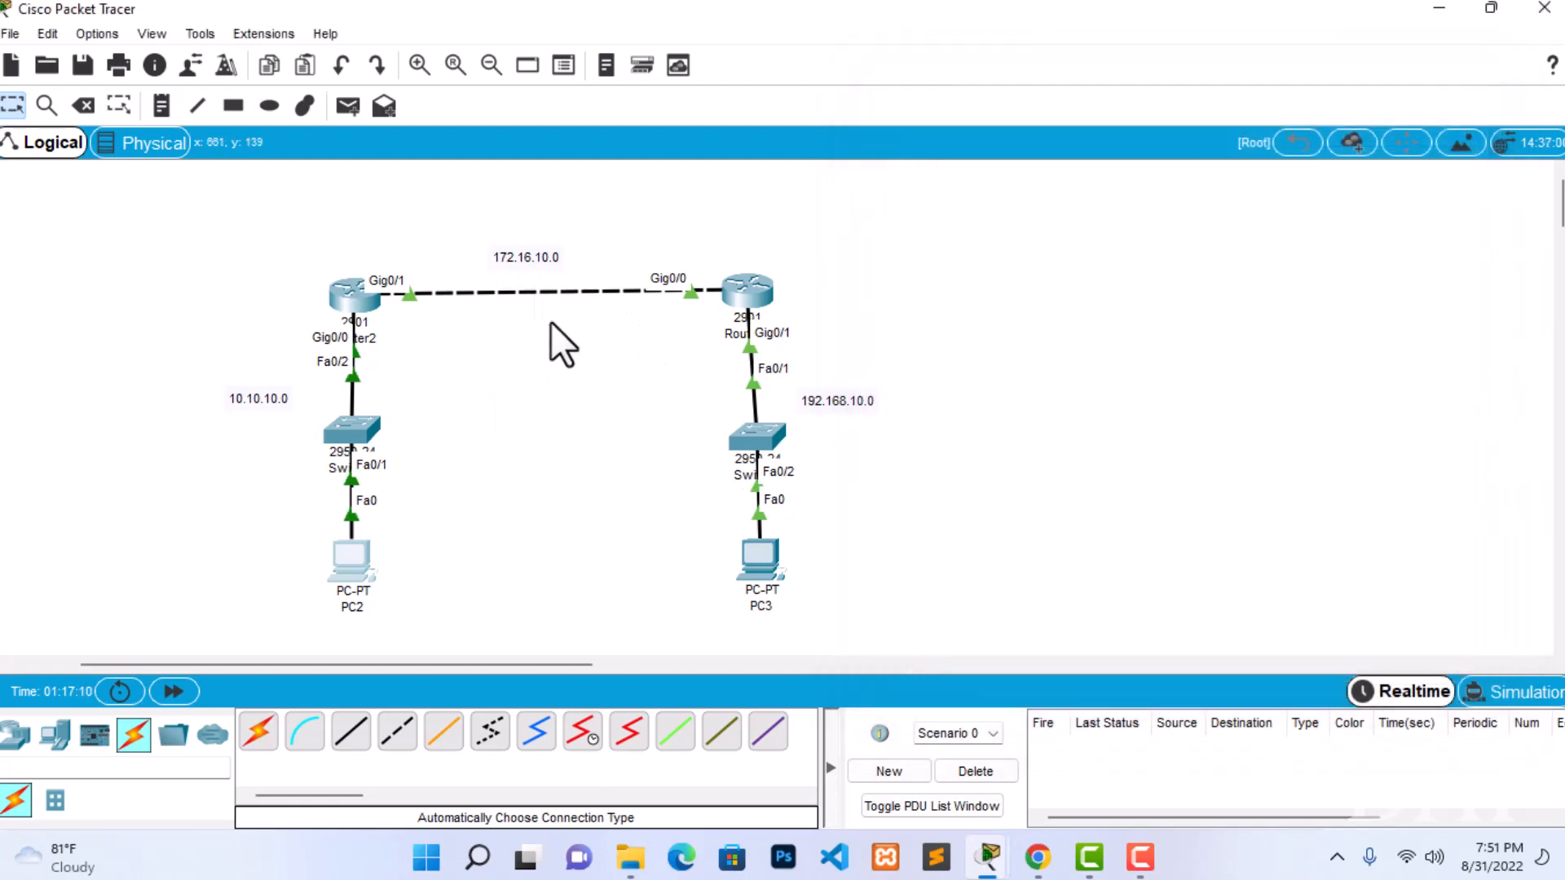
# Nudge the 172.16.10.0 label toward the middle of the router link and place a "static routing" note centred above it.
pyautogui.moveTo(521, 258); pyautogui.dragTo(545, 257)
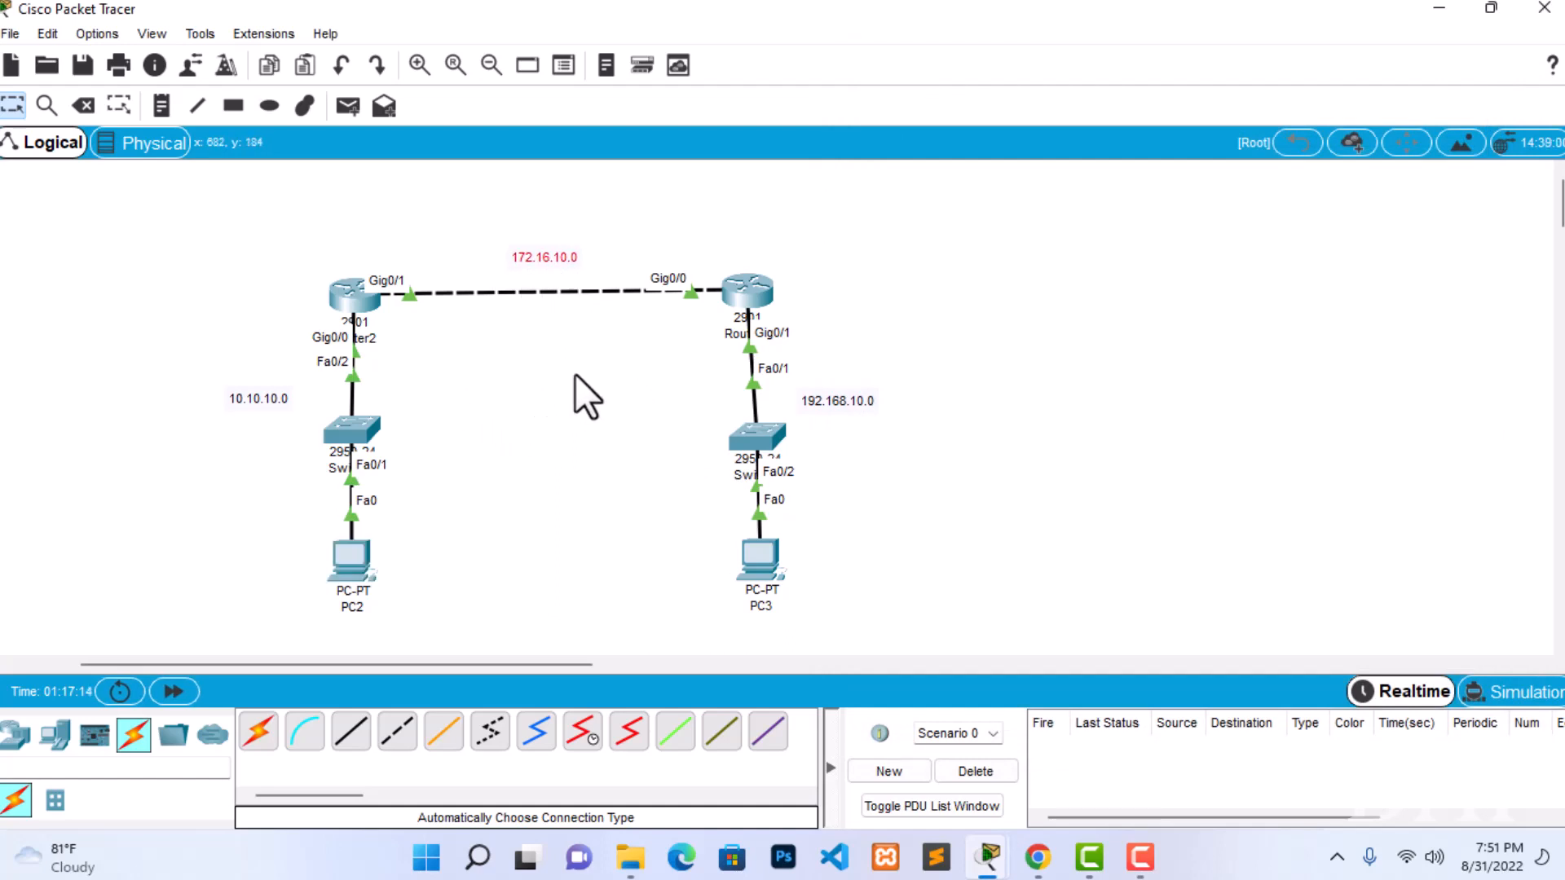
pyautogui.click(161, 105)
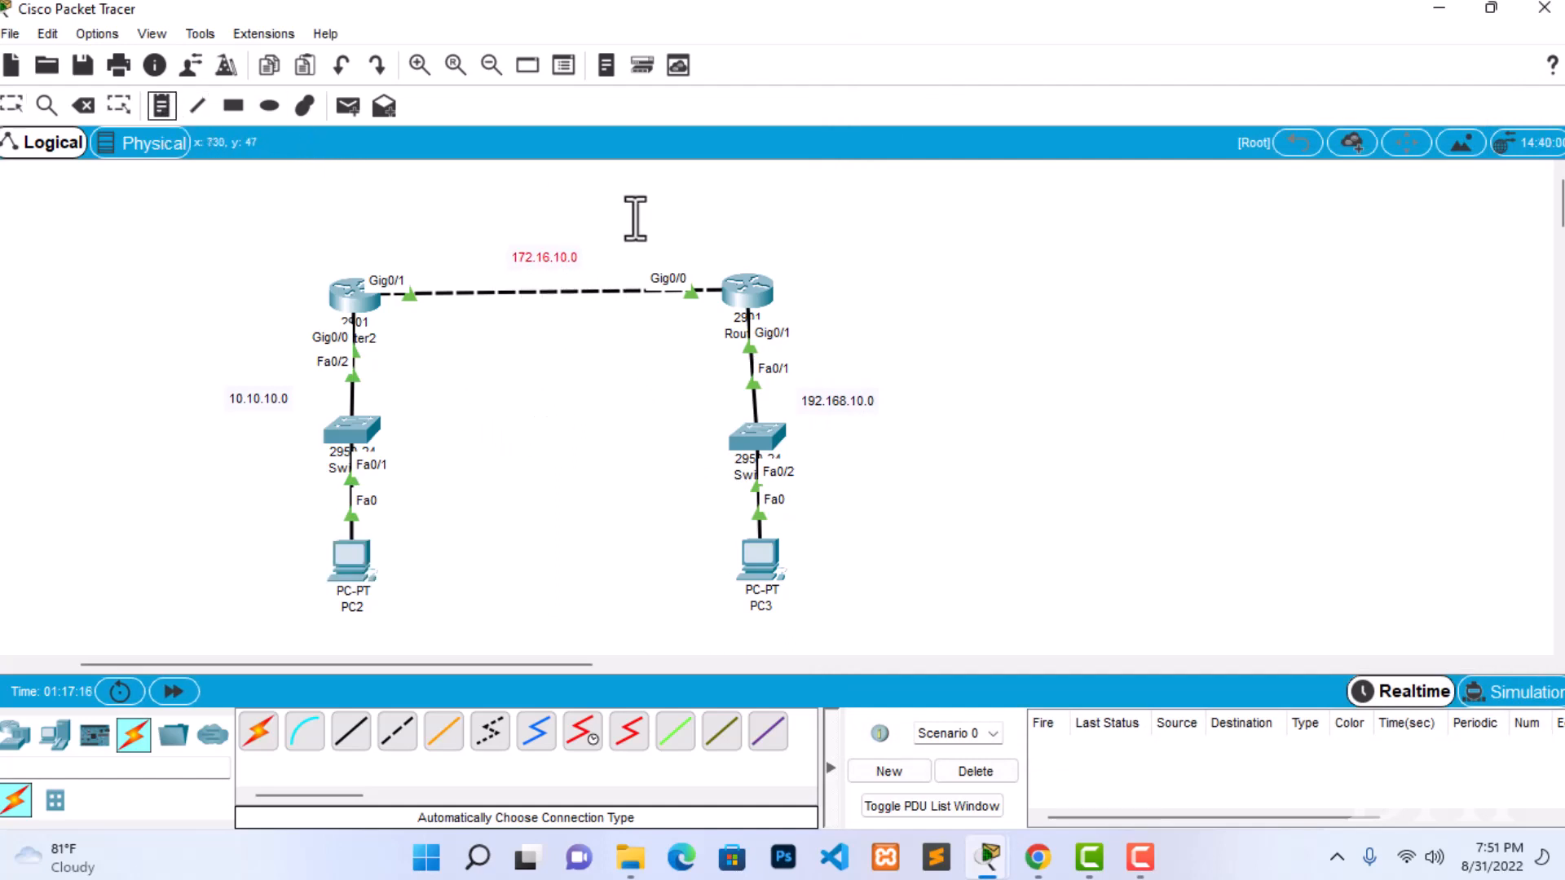
pyautogui.click(461, 213)
pyautogui.write('sta')
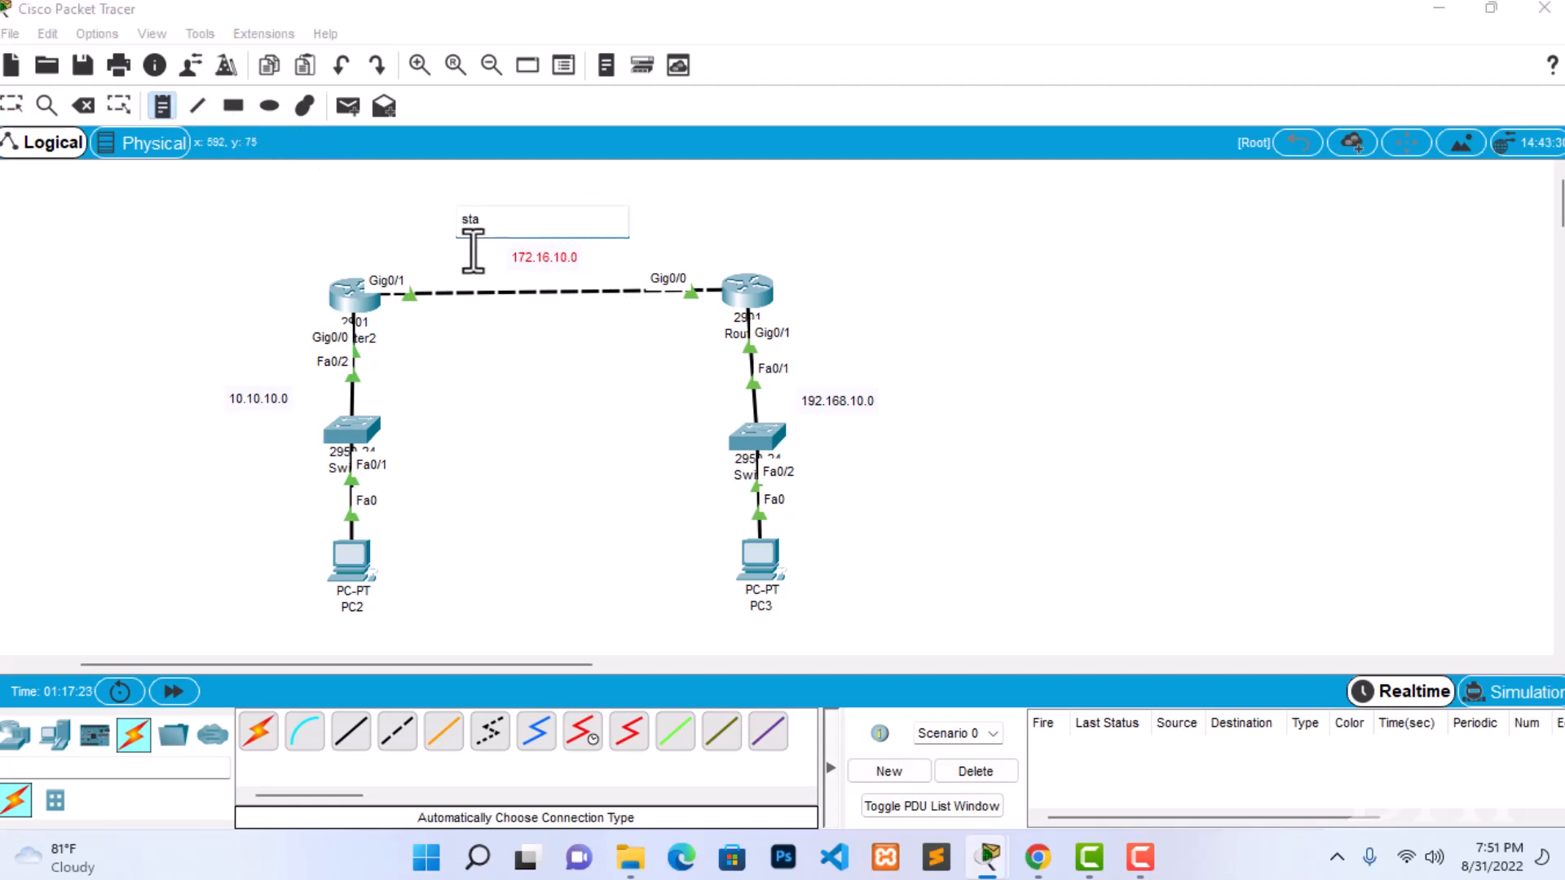
pyautogui.write('tic routing')
pyautogui.click(819, 244)
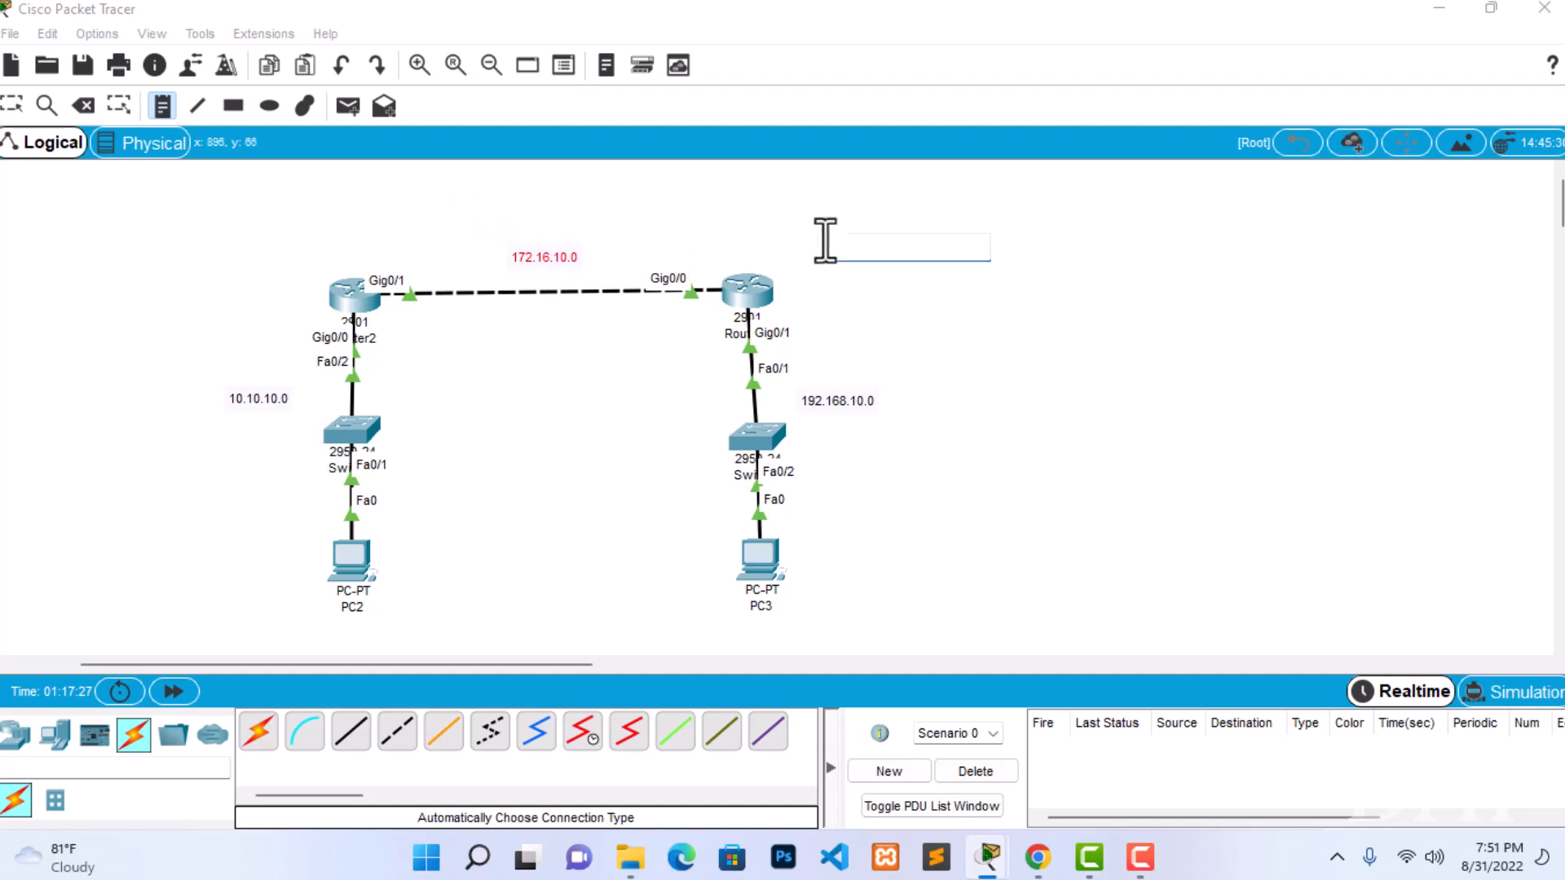
pyautogui.click(23, 99)
pyautogui.moveTo(510, 225); pyautogui.dragTo(544, 229)
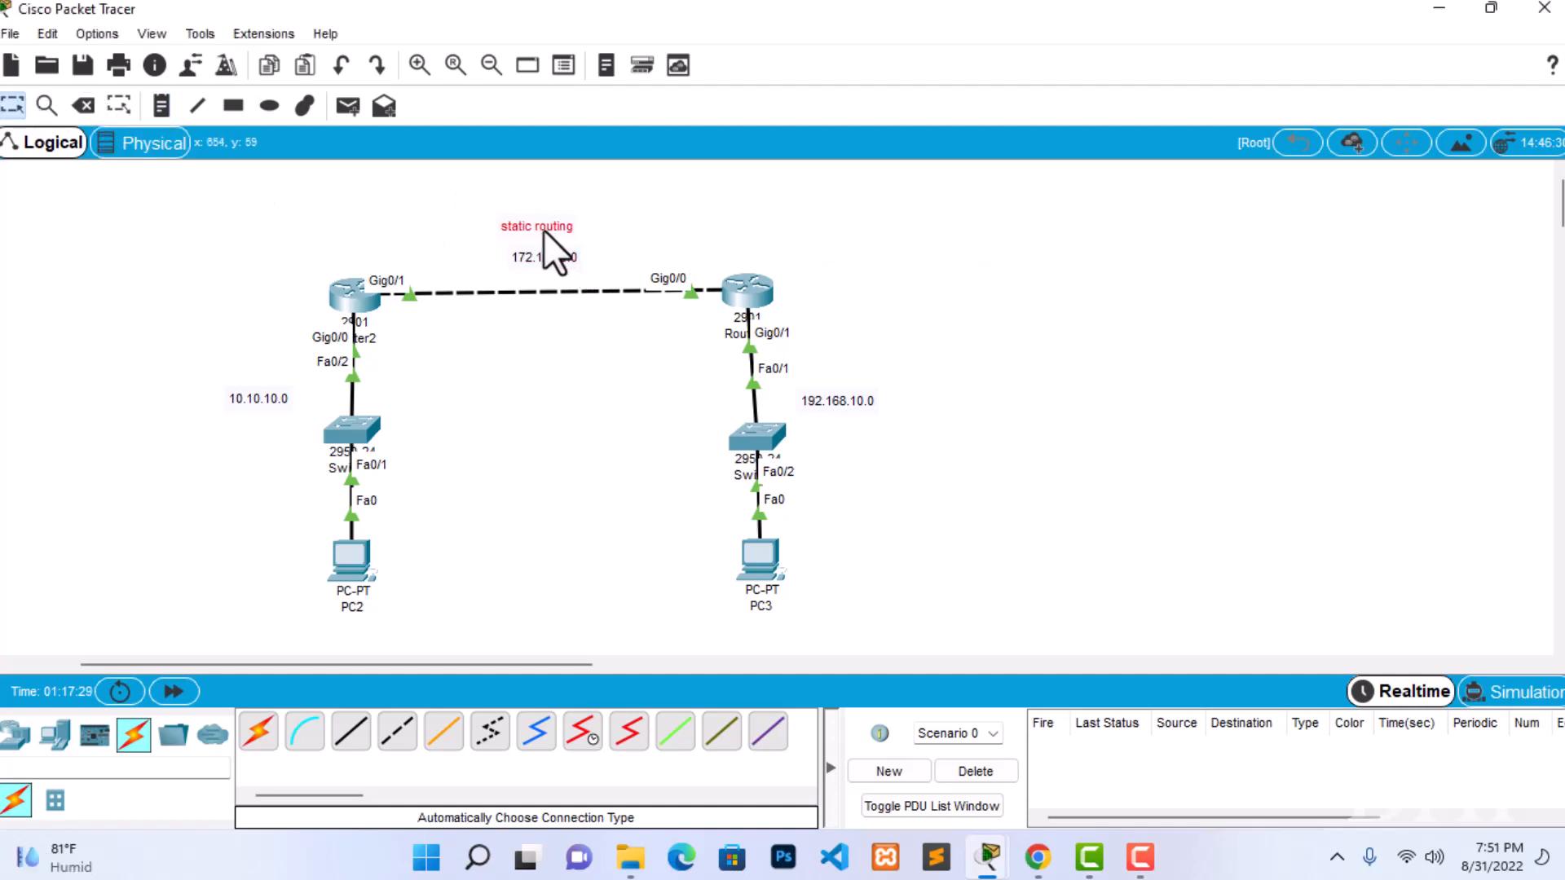
pyautogui.click(619, 350)
# On Router2, add a static route to 192.168.10.0 255.255.255.0 via next hop 172.16.10.2.
pyautogui.click(354, 293)
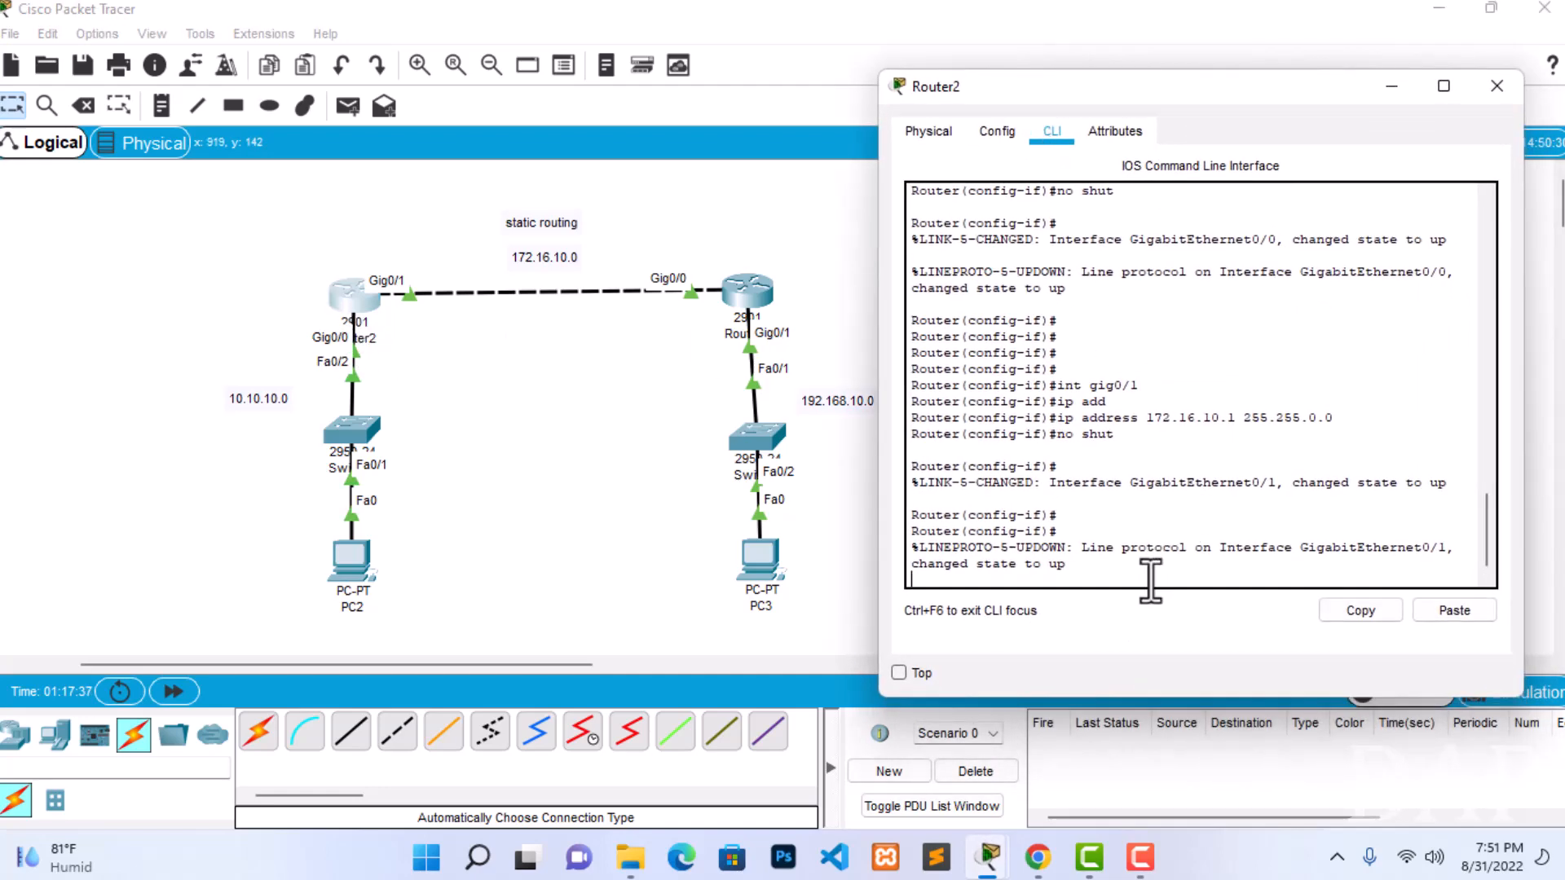
pyautogui.press('Return')
pyautogui.press('Return')
pyautogui.press('Return')
pyautogui.press('Return')
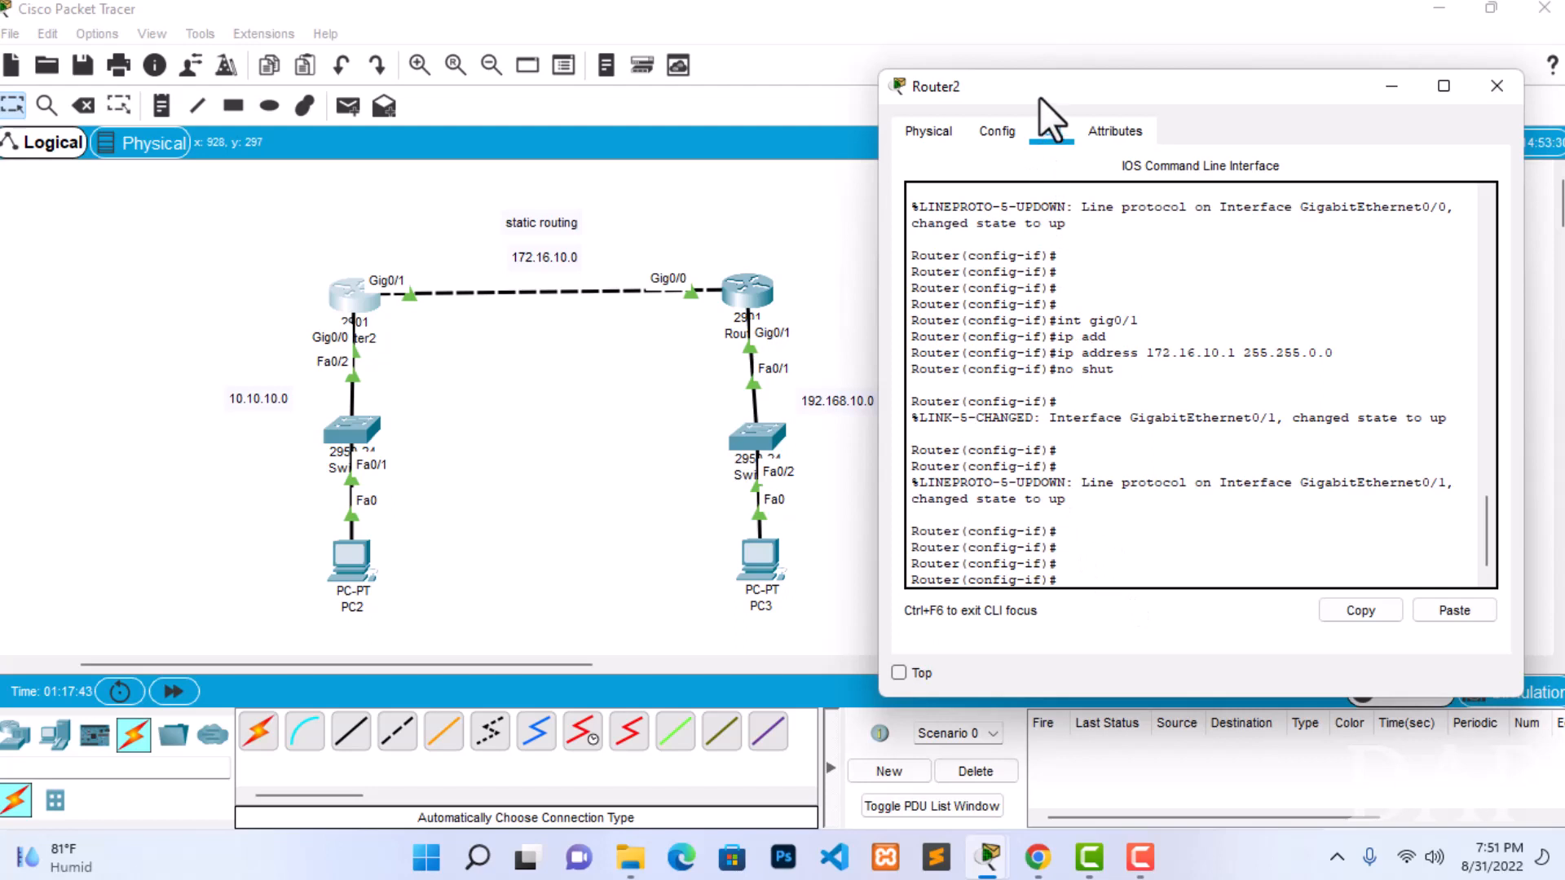
pyautogui.moveTo(1039, 96); pyautogui.dragTo(1030, 91)
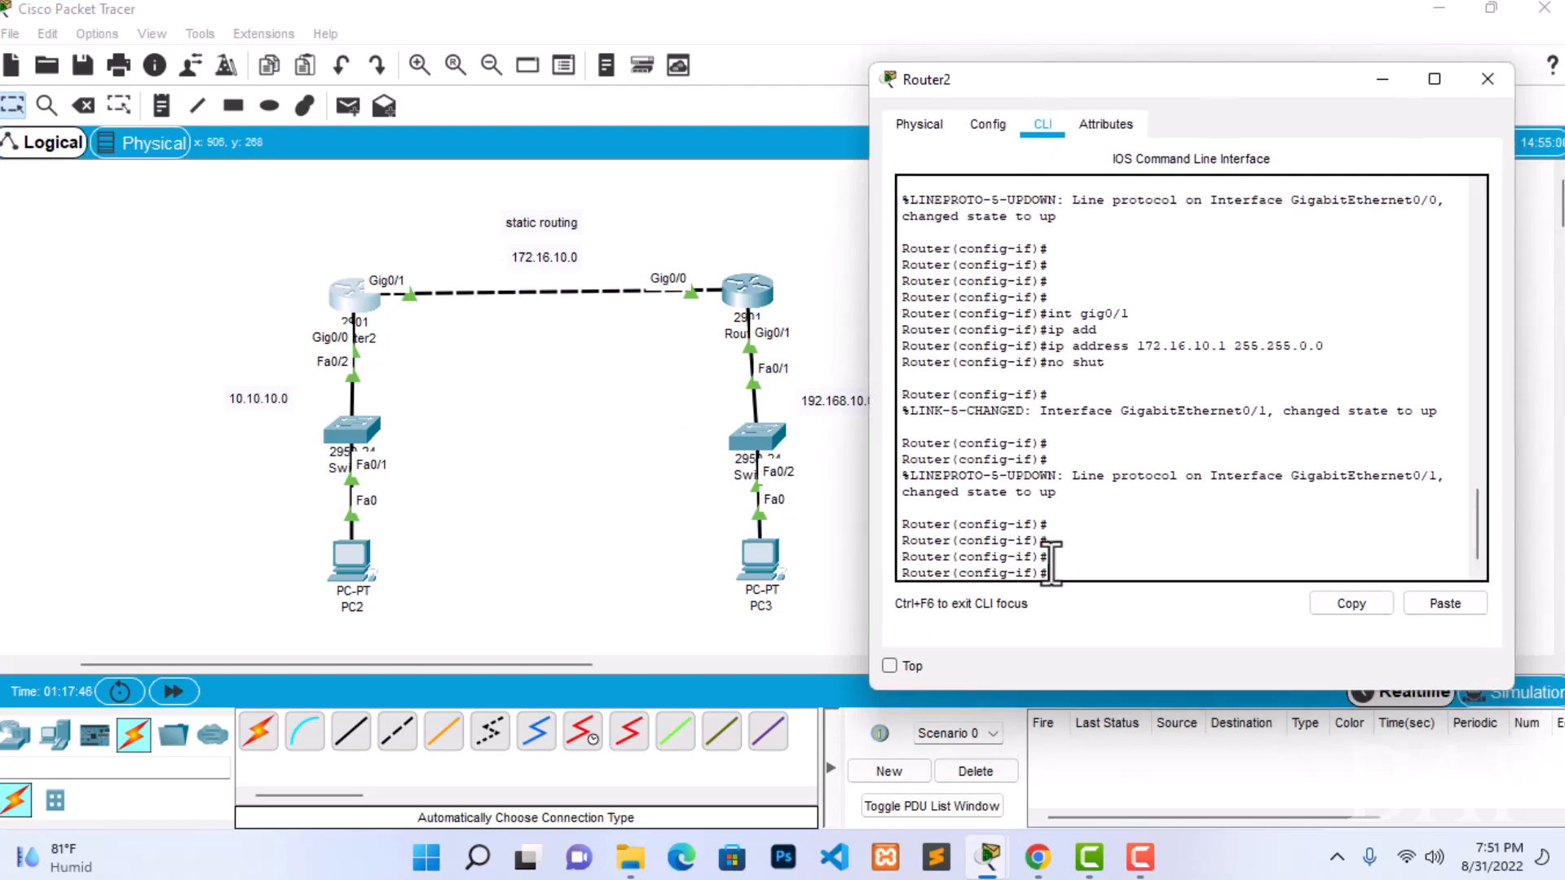
pyautogui.write('p route')
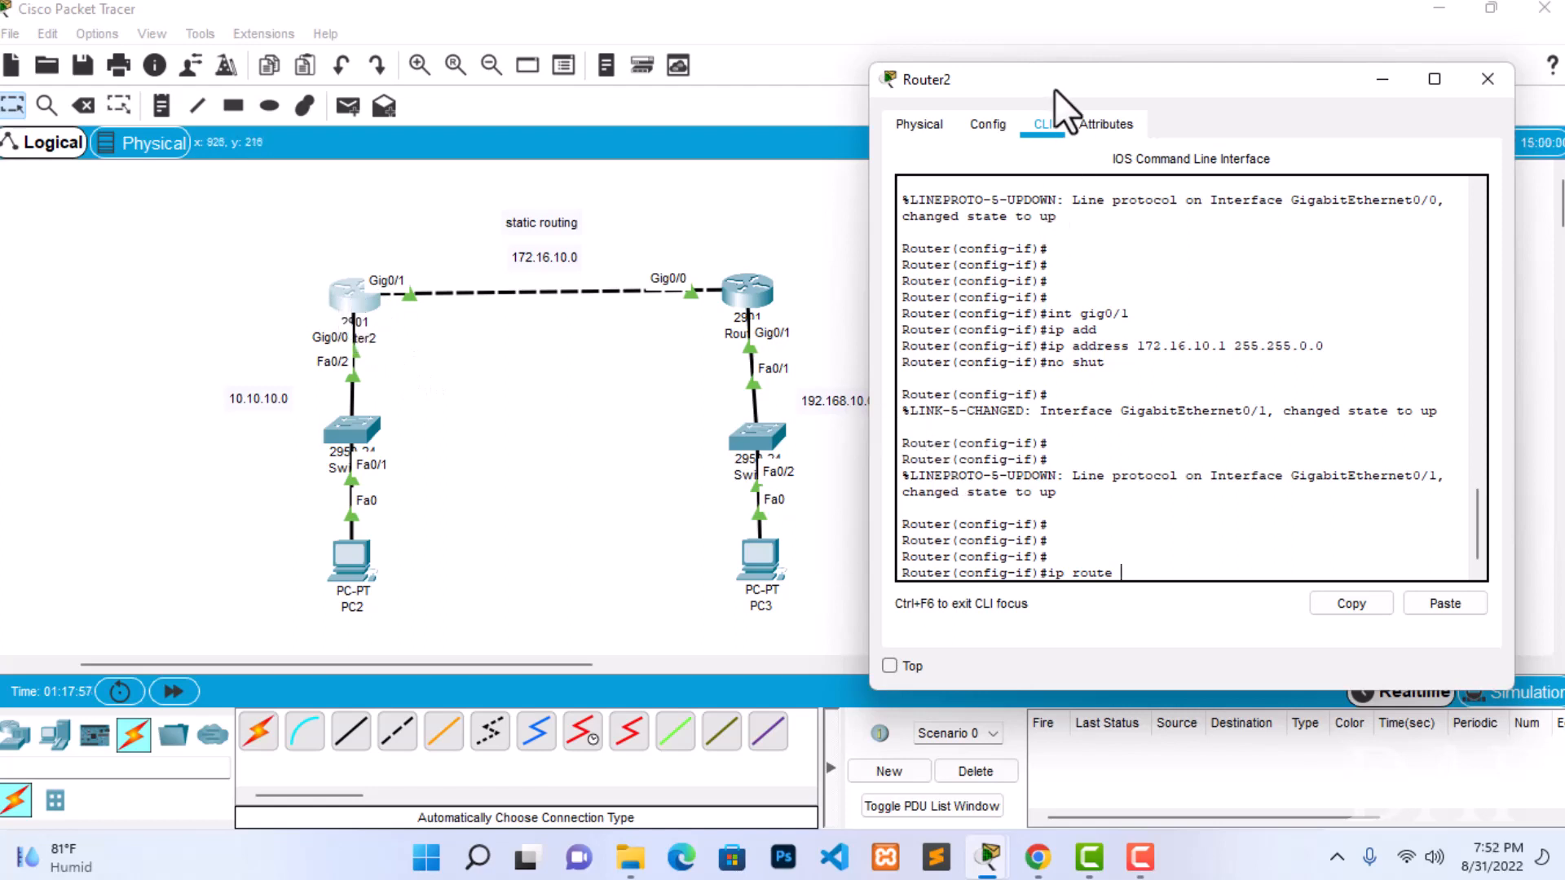
pyautogui.moveTo(1042, 80); pyautogui.dragTo(1134, 102)
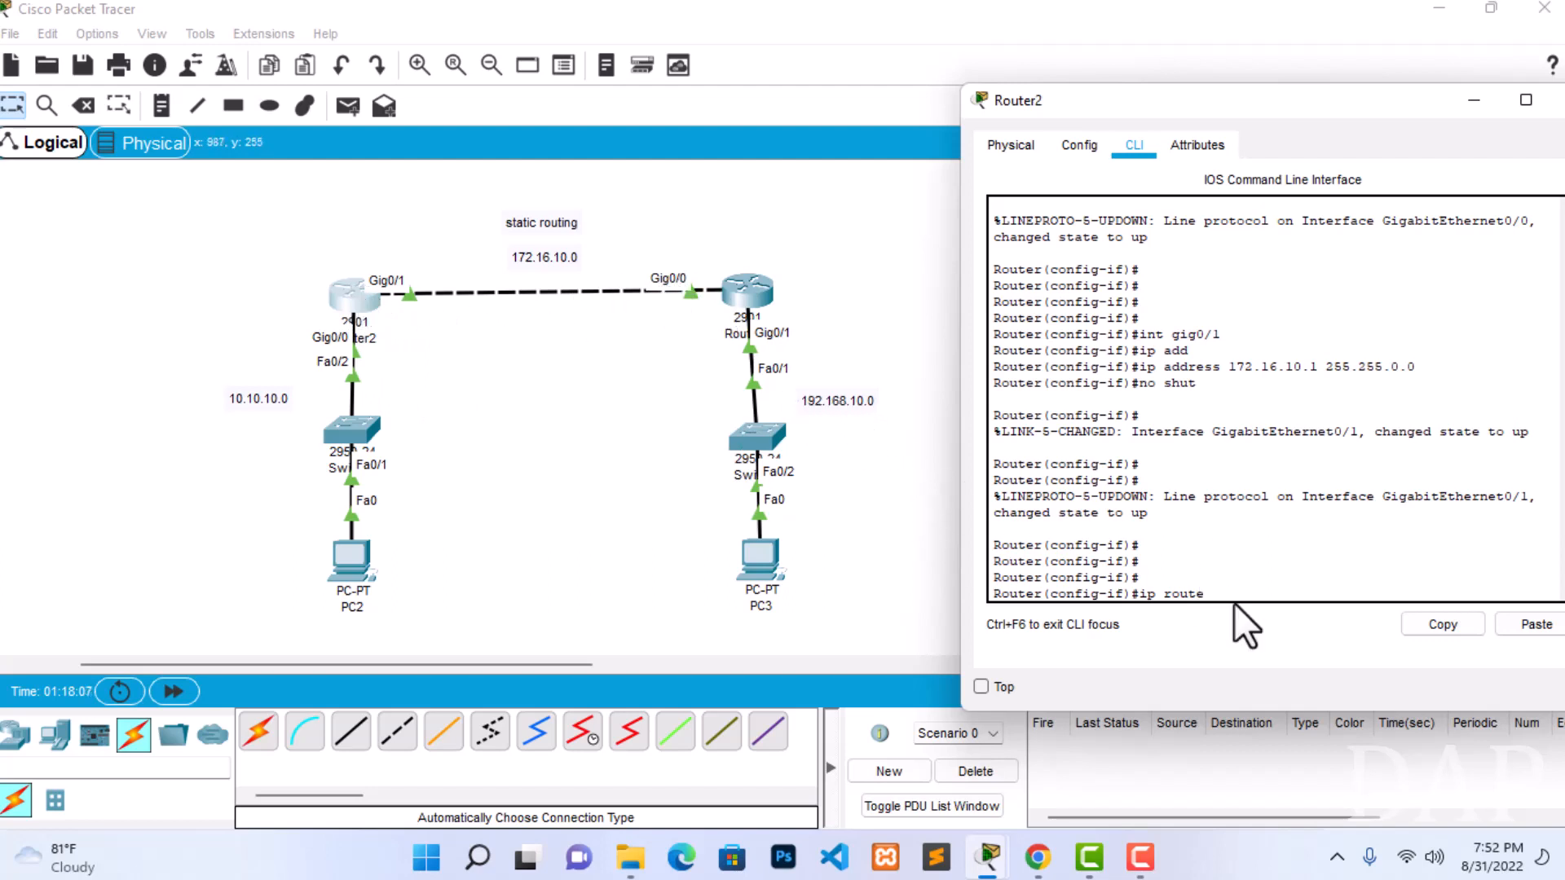
pyautogui.write('192.168.10.0 255.255.255.0')
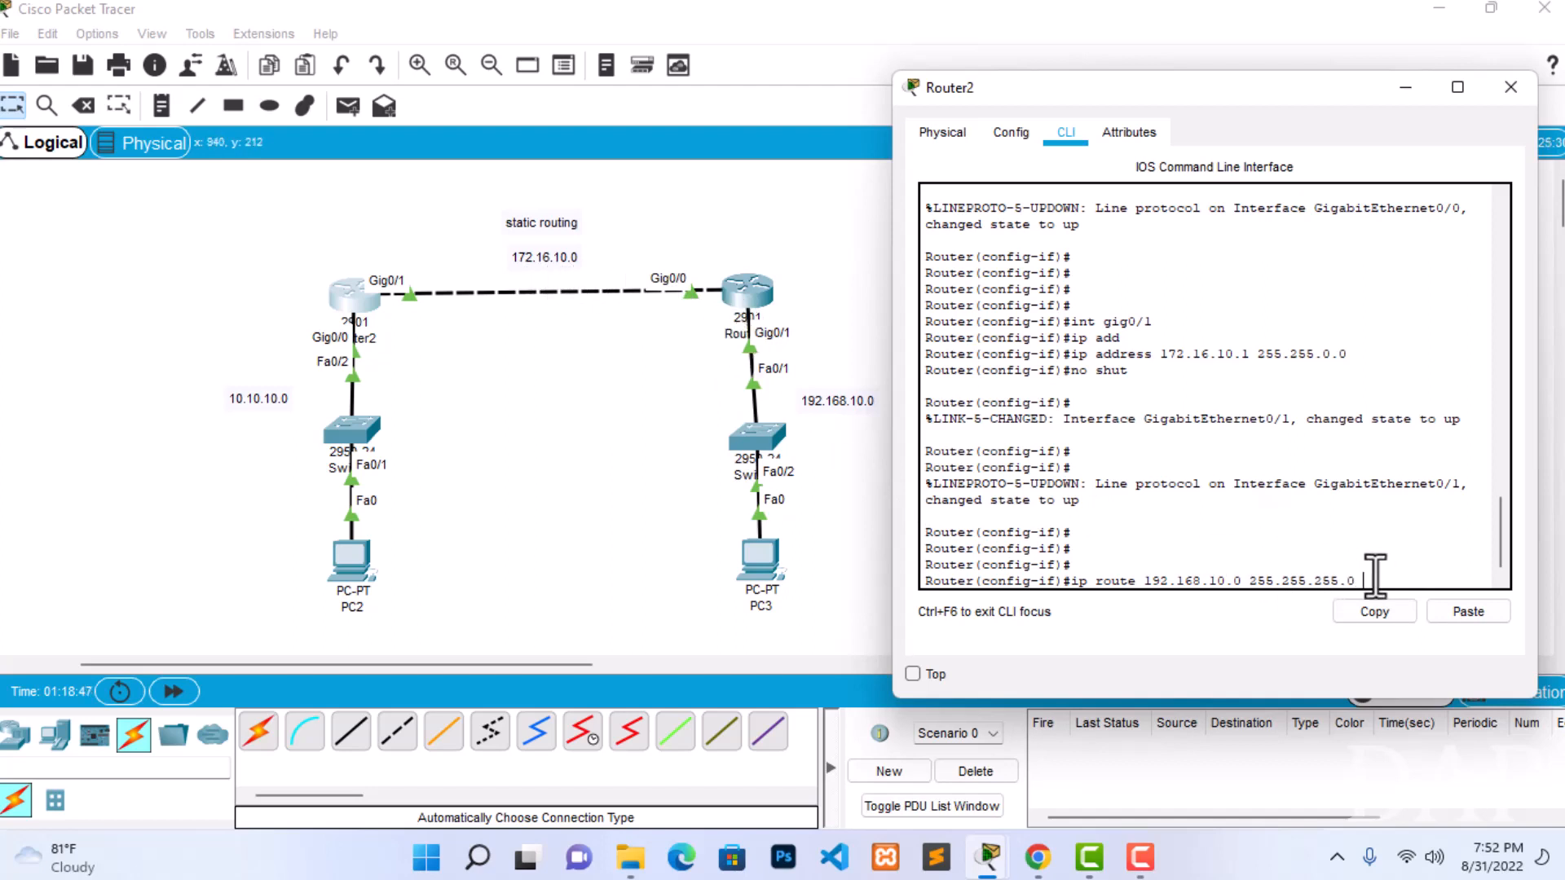
pyautogui.write('172.16.10.2')
pyautogui.press('Return')
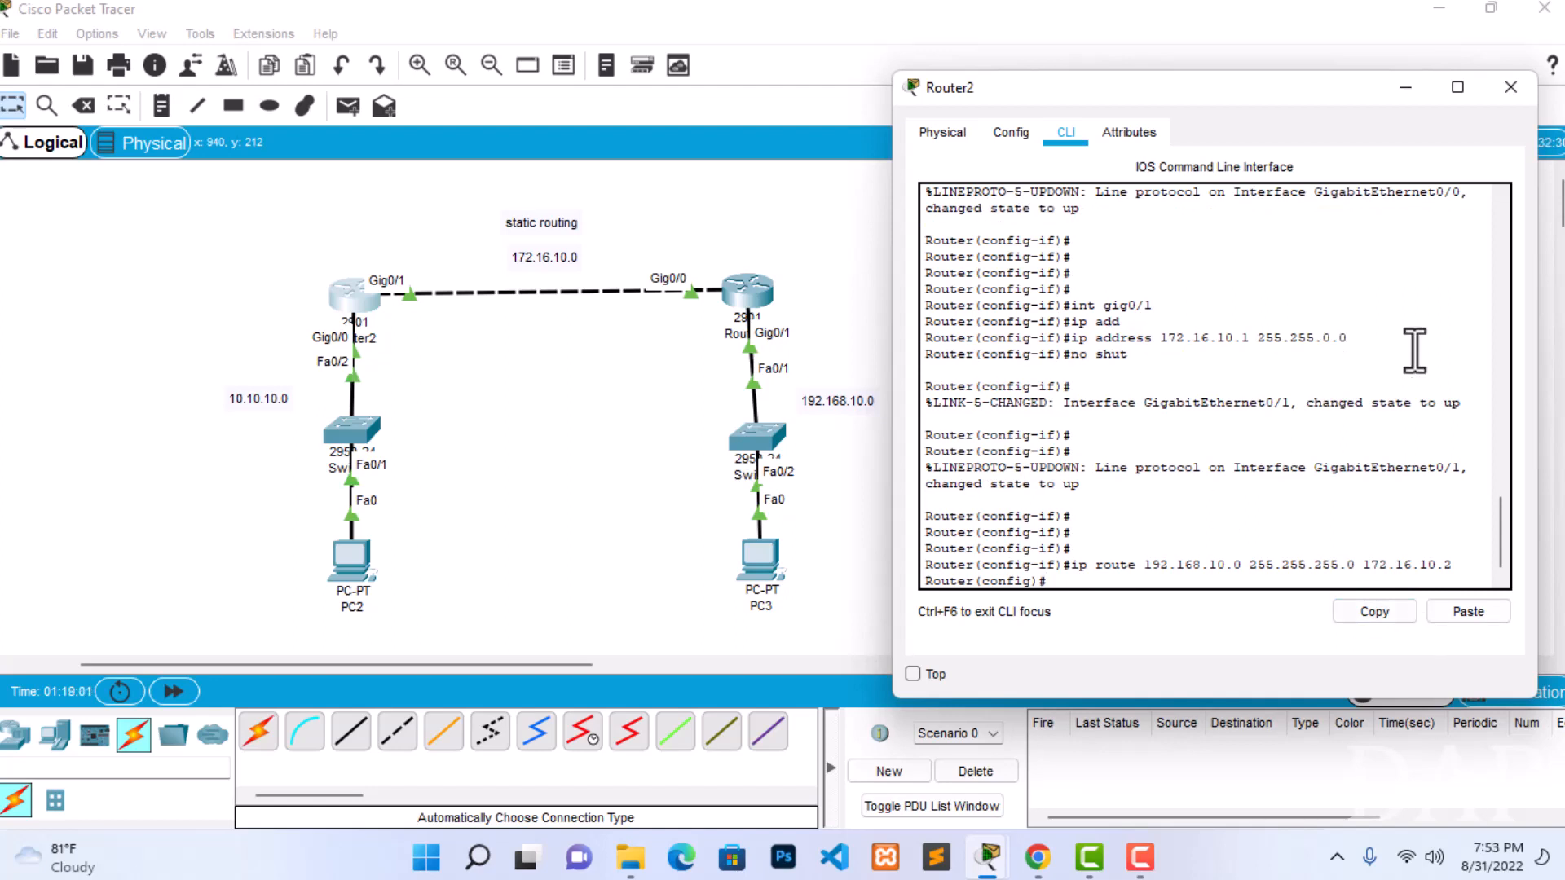
# Close the Router2 window and bring up Router3's command line at a fresh configuration prompt, clear of the topology.
pyautogui.click(1509, 90)
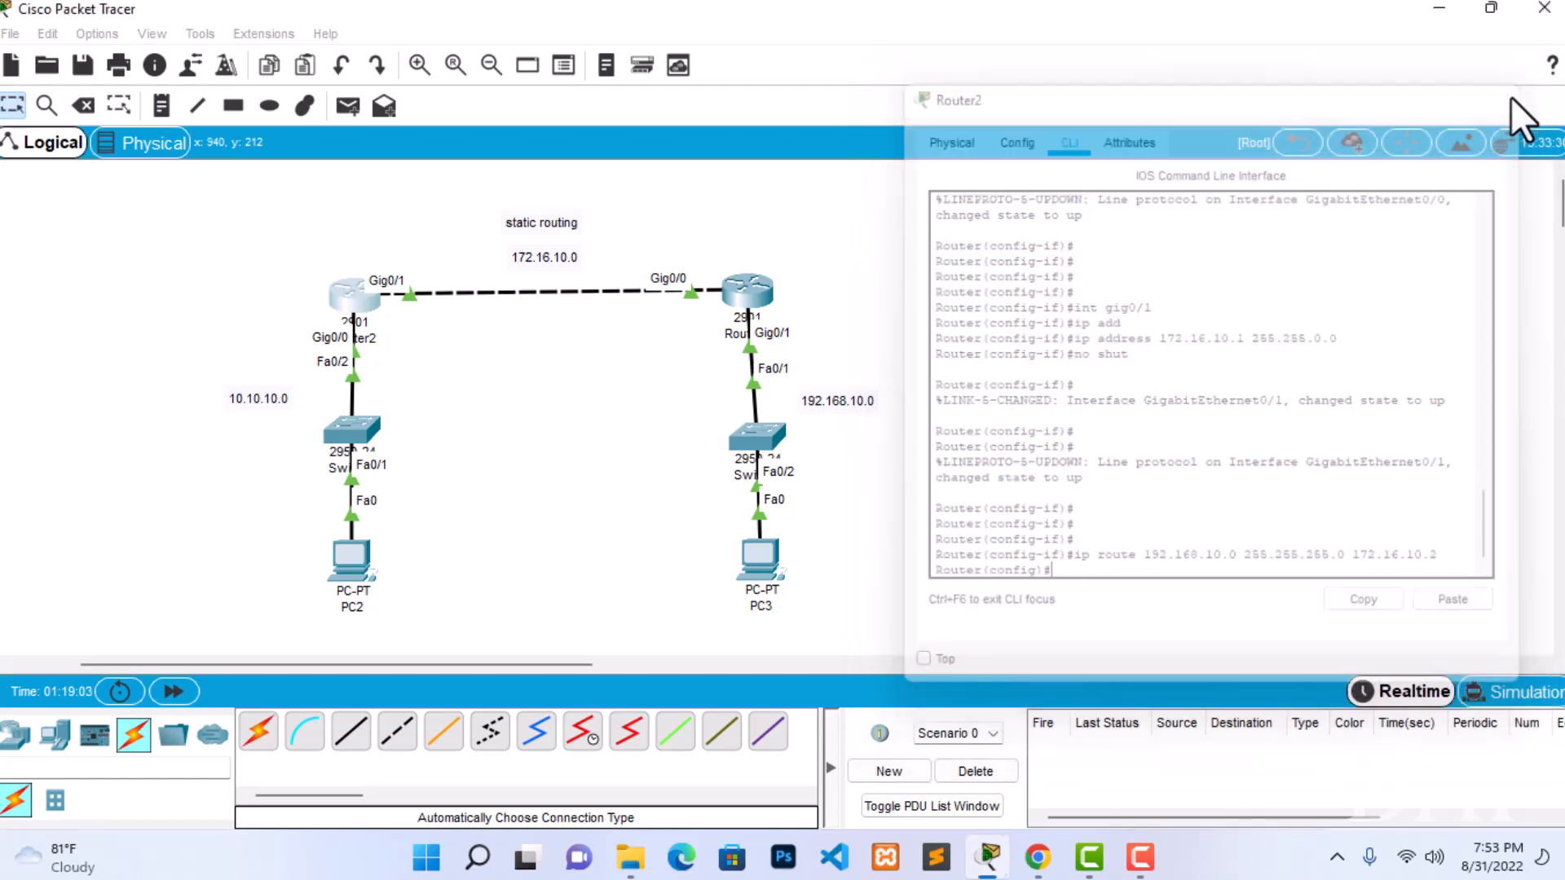
pyautogui.click(740, 287)
pyautogui.moveTo(754, 97); pyautogui.dragTo(1196, 130)
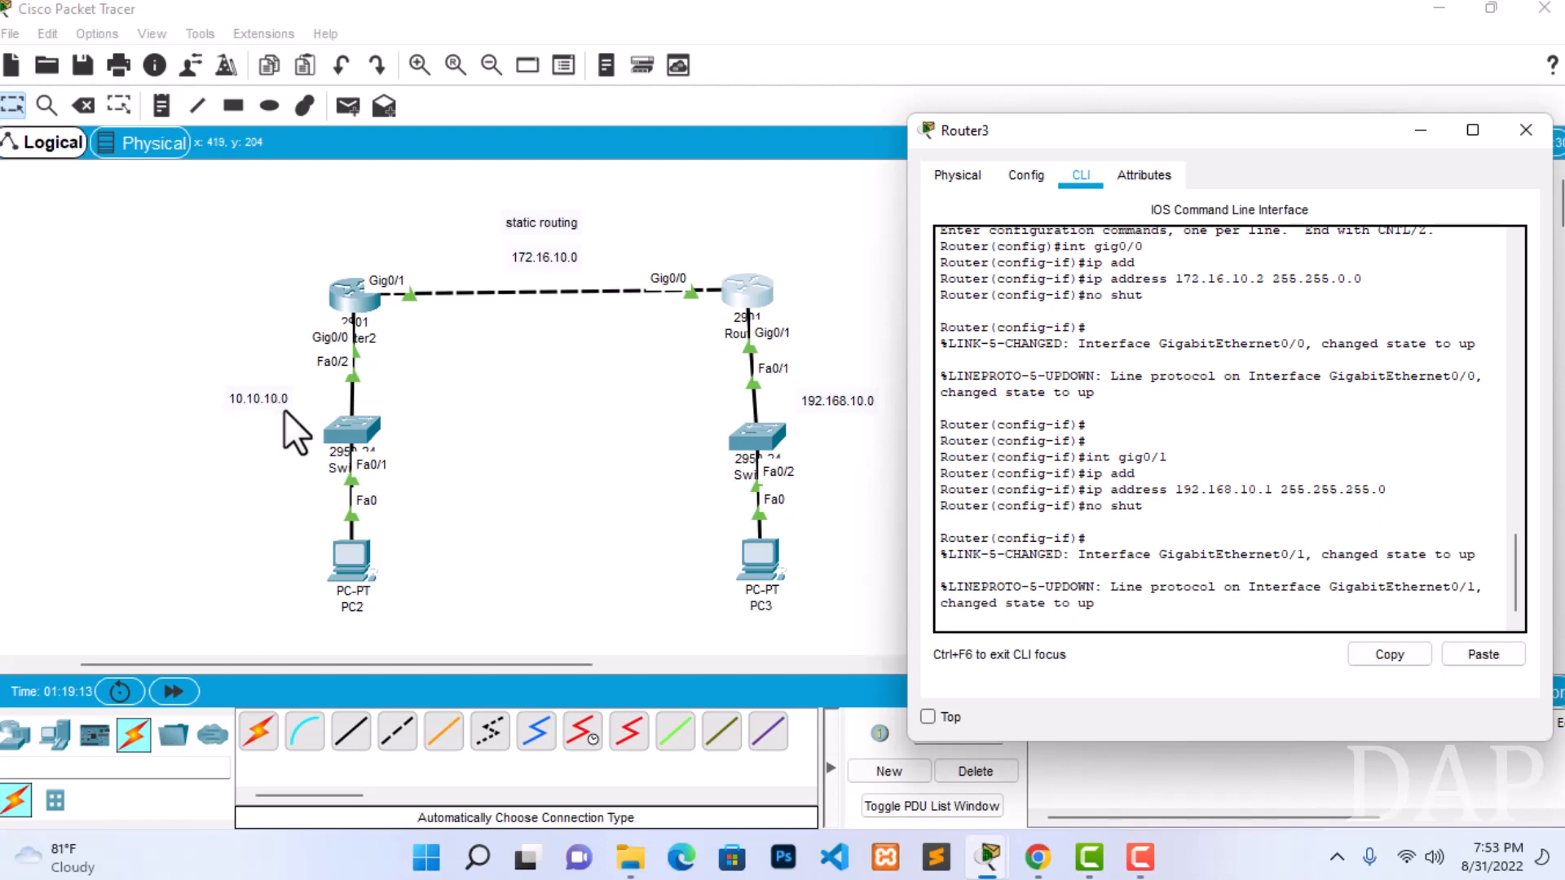
pyautogui.press('Return')
pyautogui.press('Return')
pyautogui.press('Return')
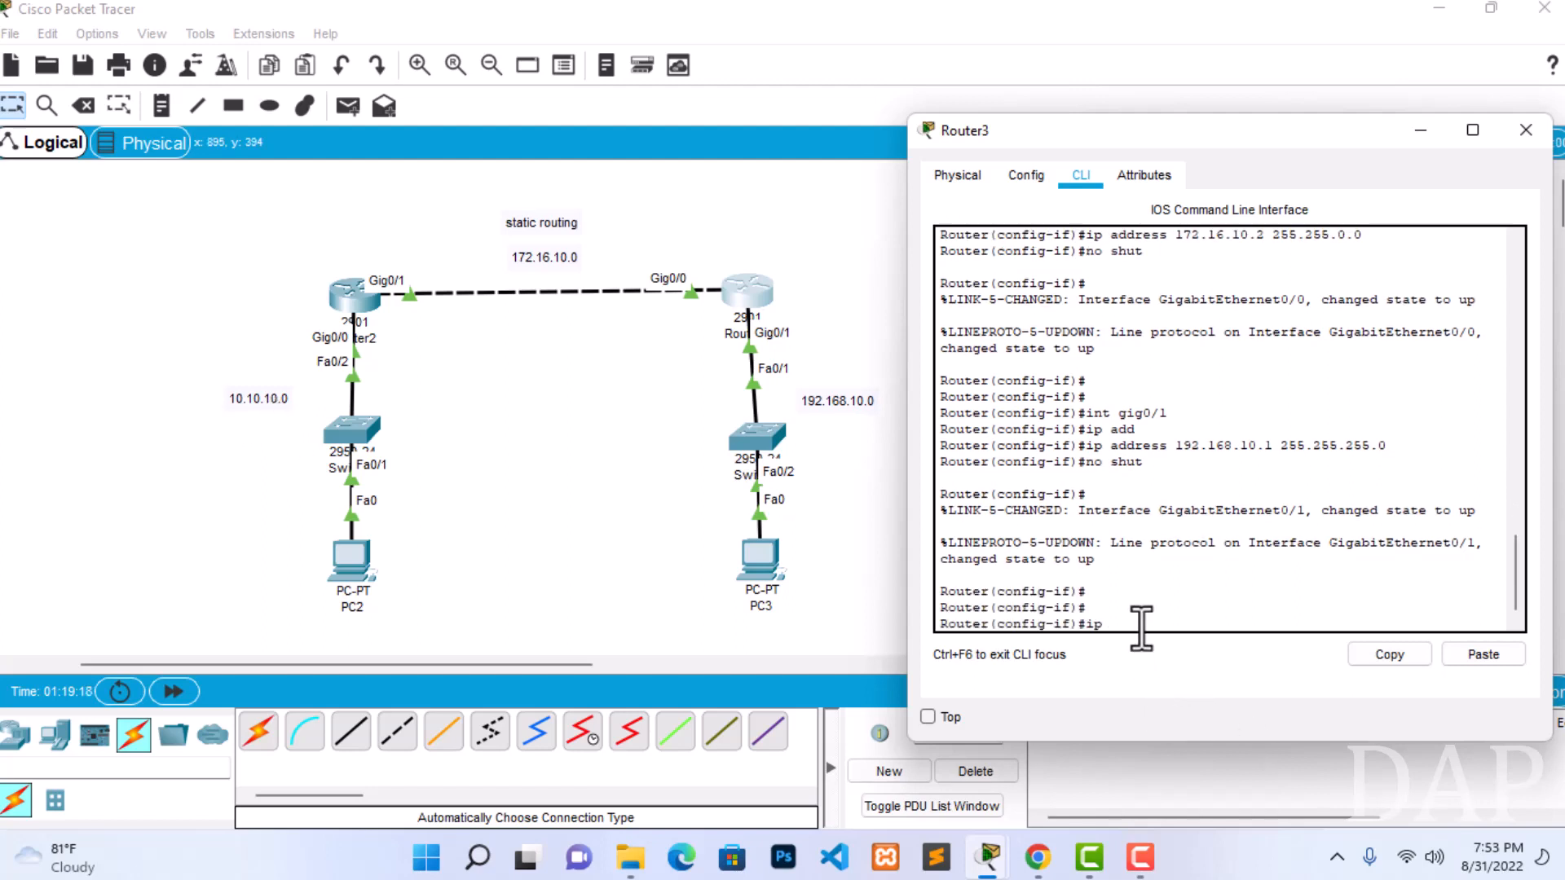
# Try to add a static route to 10.10.10.0 via next hop 172.16.10.2, with mask 255.0.0.0 and again with 255.255.255.0.
pyautogui.write('ip route')
pyautogui.write('10.10.10.0 255')
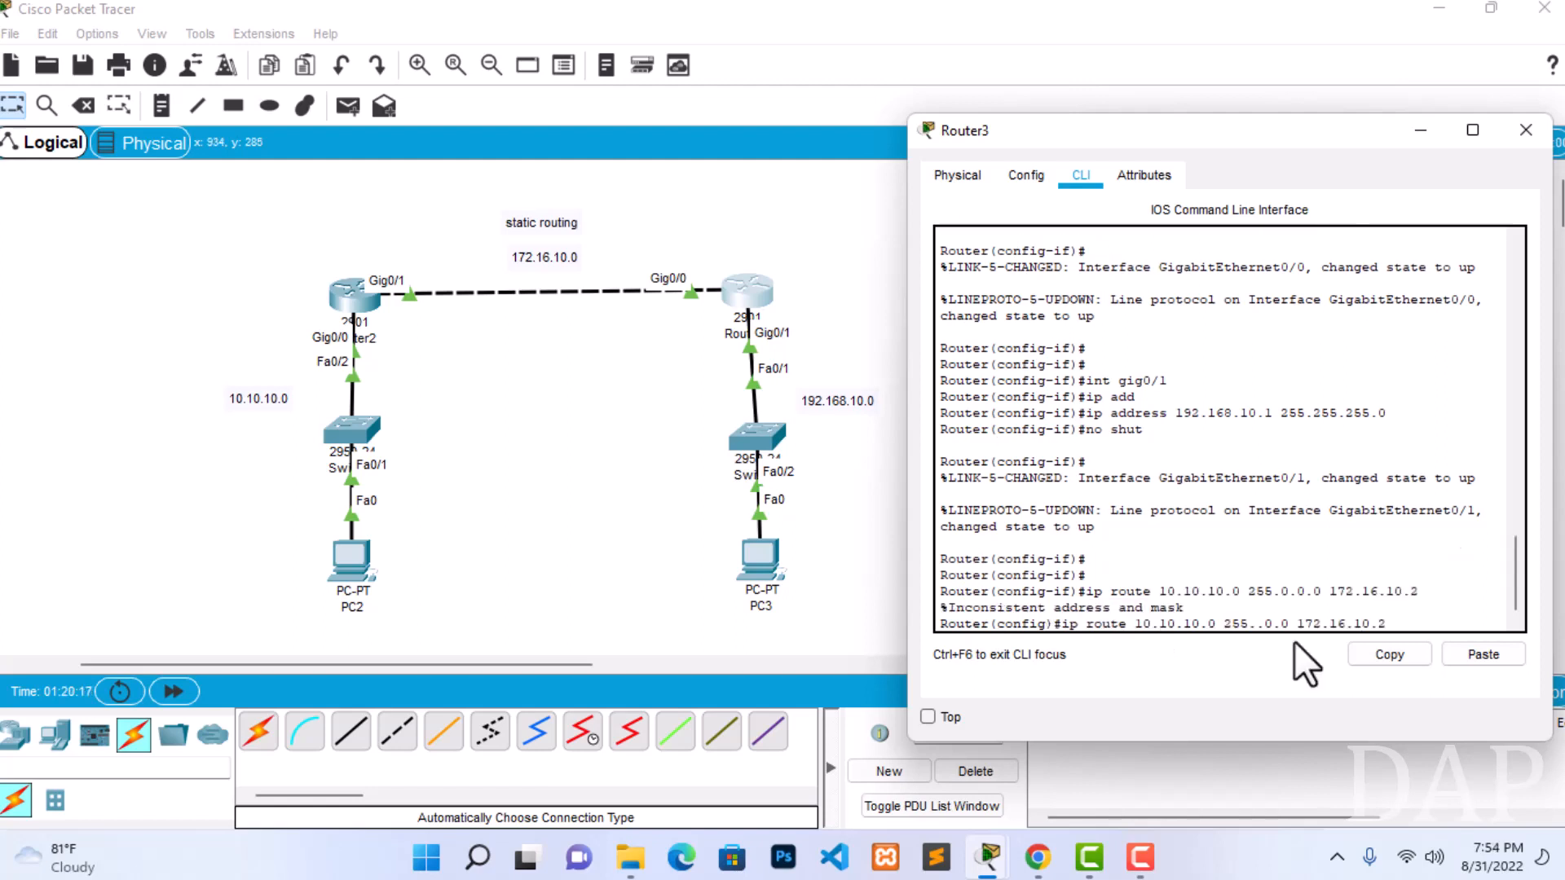
pyautogui.write('2.16.10.2')
pyautogui.press('Right')
pyautogui.press('Right')
pyautogui.press('Right')
pyautogui.press('BackSpace')
pyautogui.press('BackSpace')
pyautogui.write('255.')
pyautogui.press('Return')
# On Router3, add a static route to 10.10.10.0 255.255.255.0 via next hop 172.16.10.1.
pyautogui.press('Up')
pyautogui.press('BackSpace')
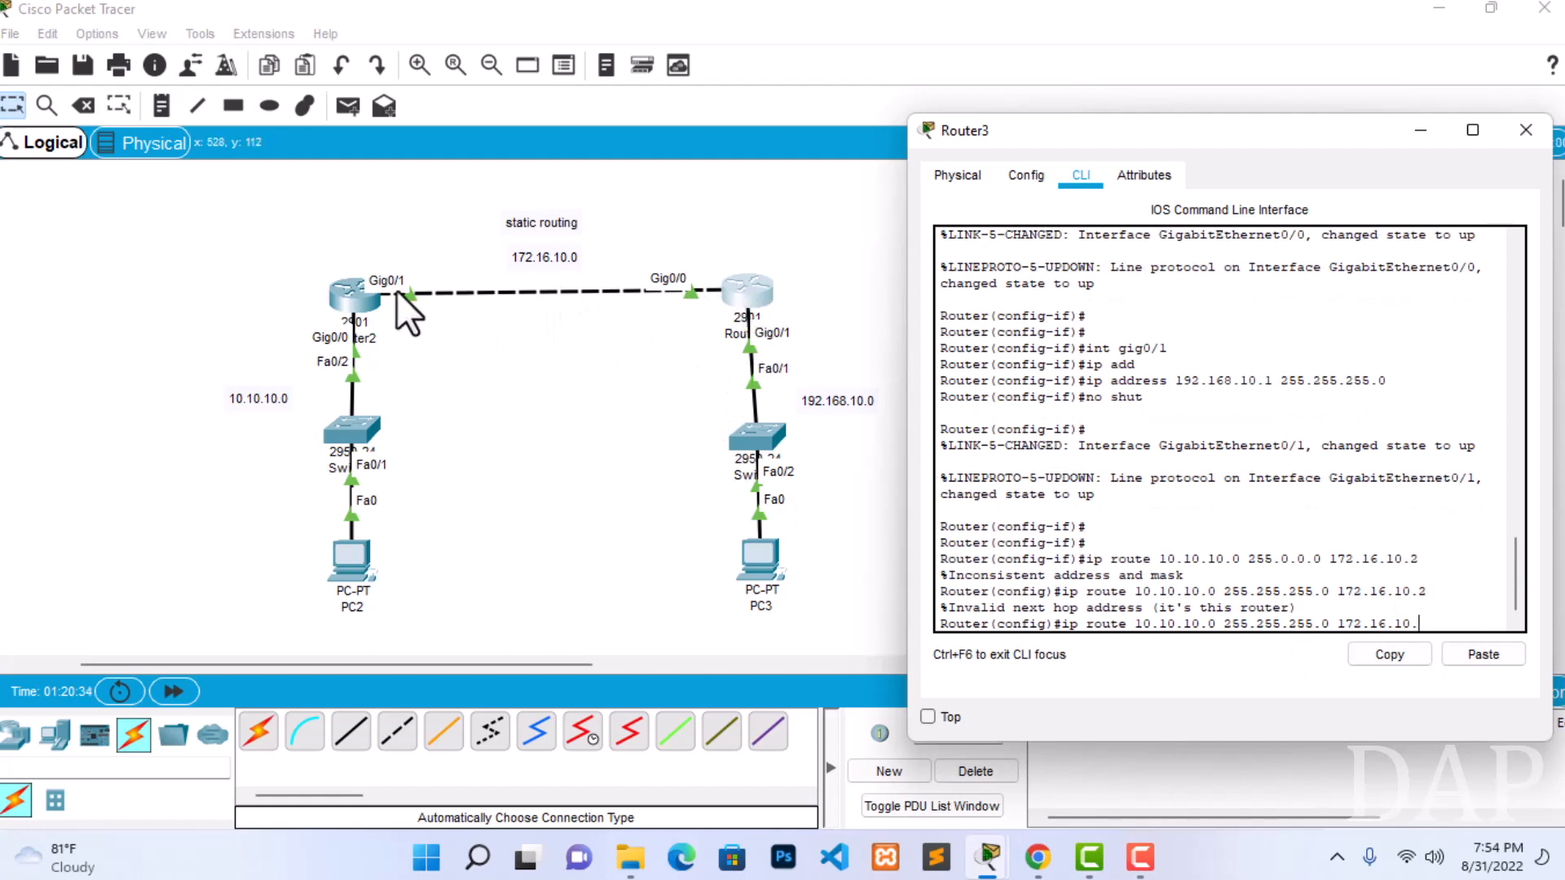
pyautogui.write('1')
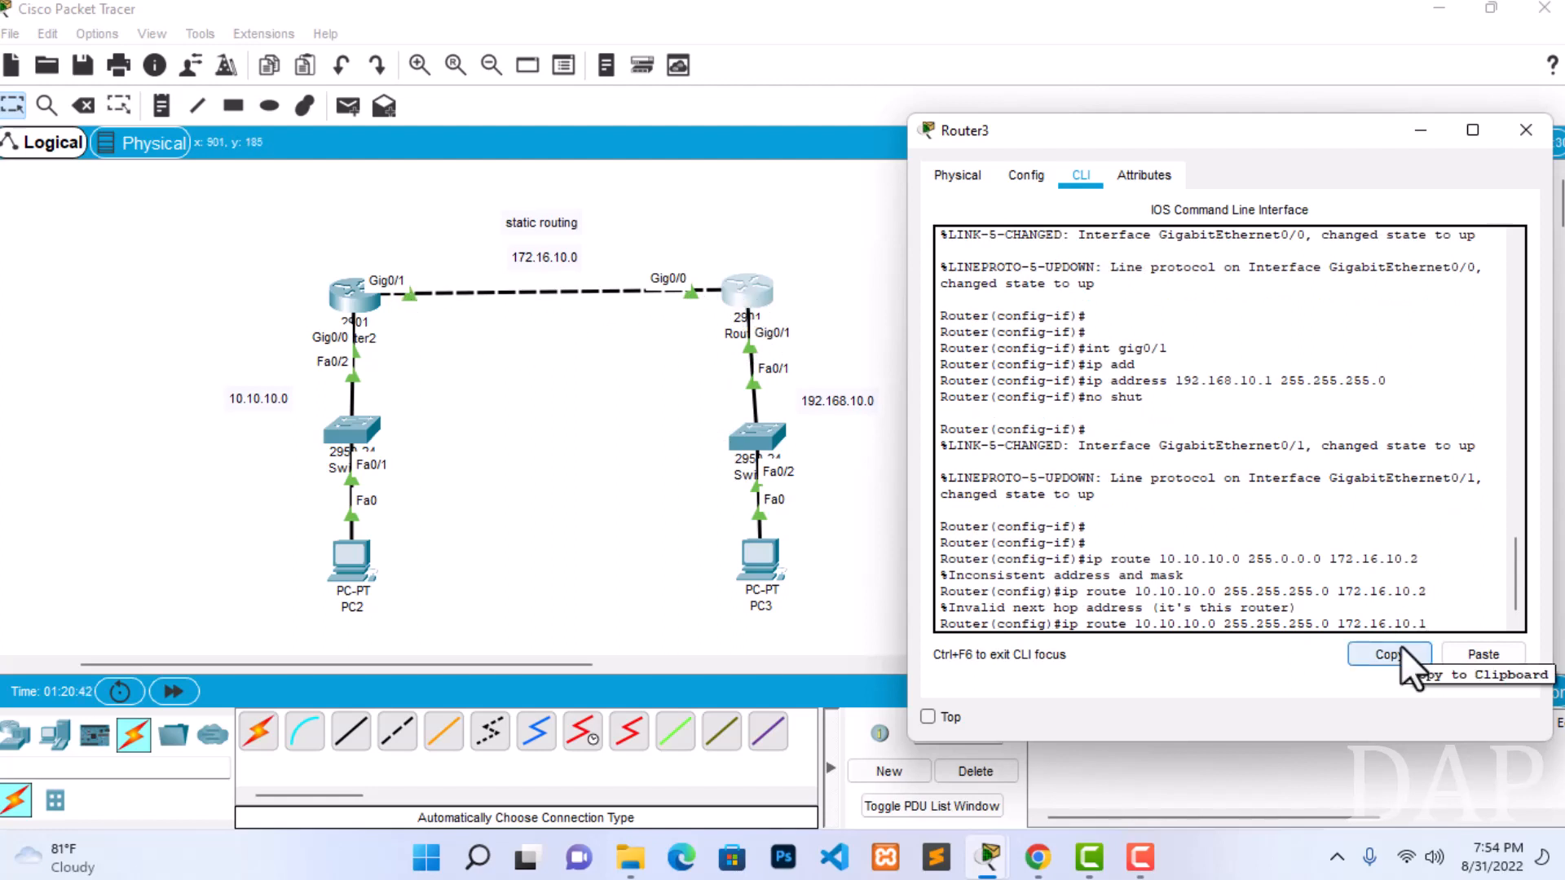
pyautogui.press('Return')
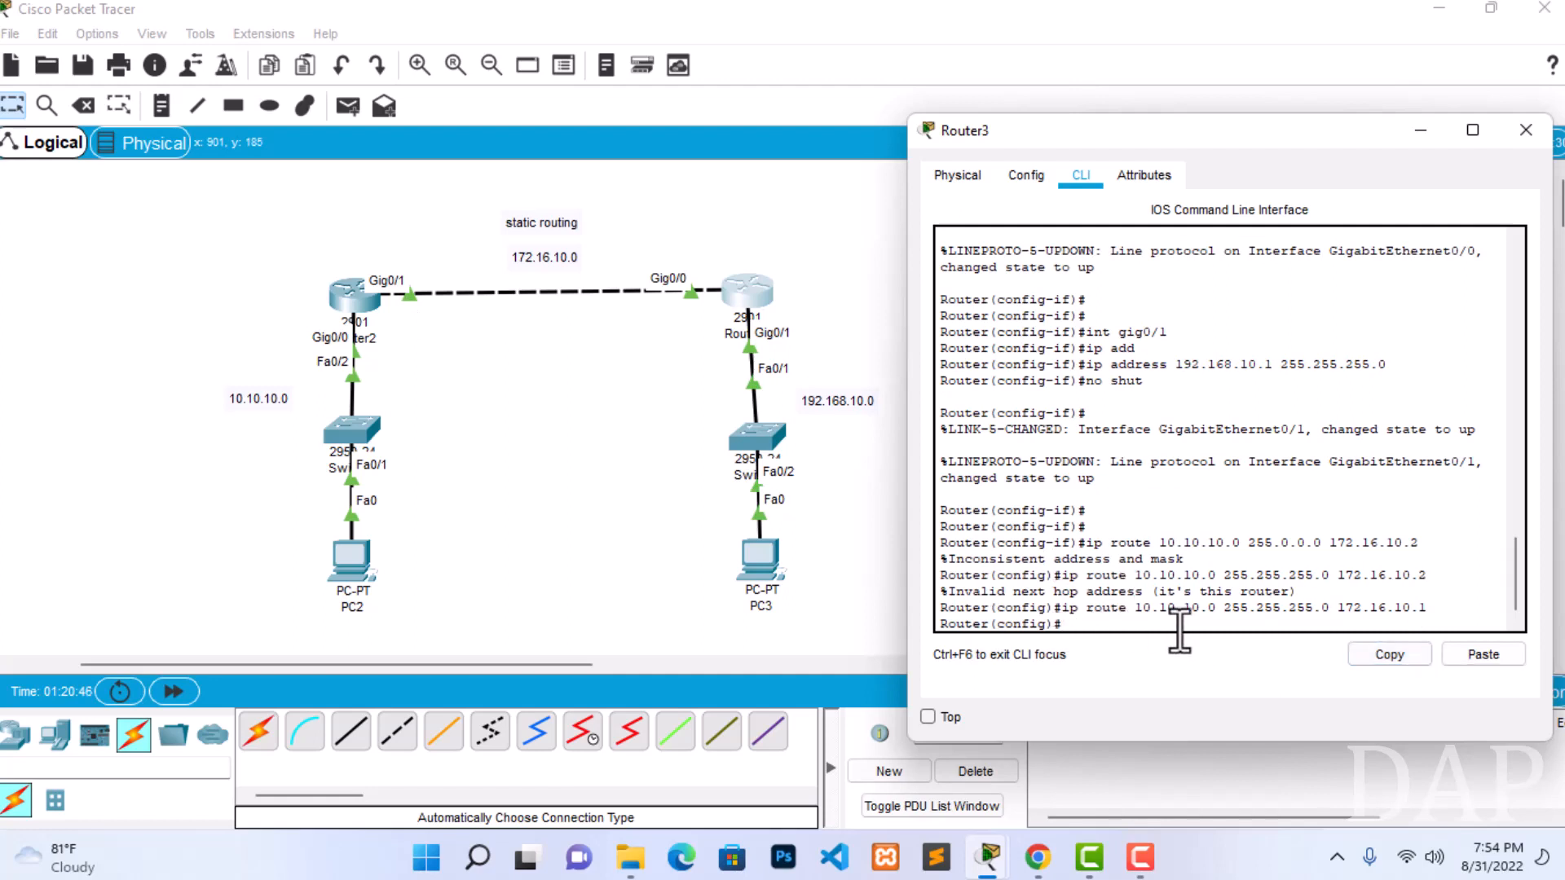
# Exit Router3's configuration mode, save its configuration with the write command, and close its window.
pyautogui.press('Return')
pyautogui.press('Return')
pyautogui.write('xit')
pyautogui.press('Return')
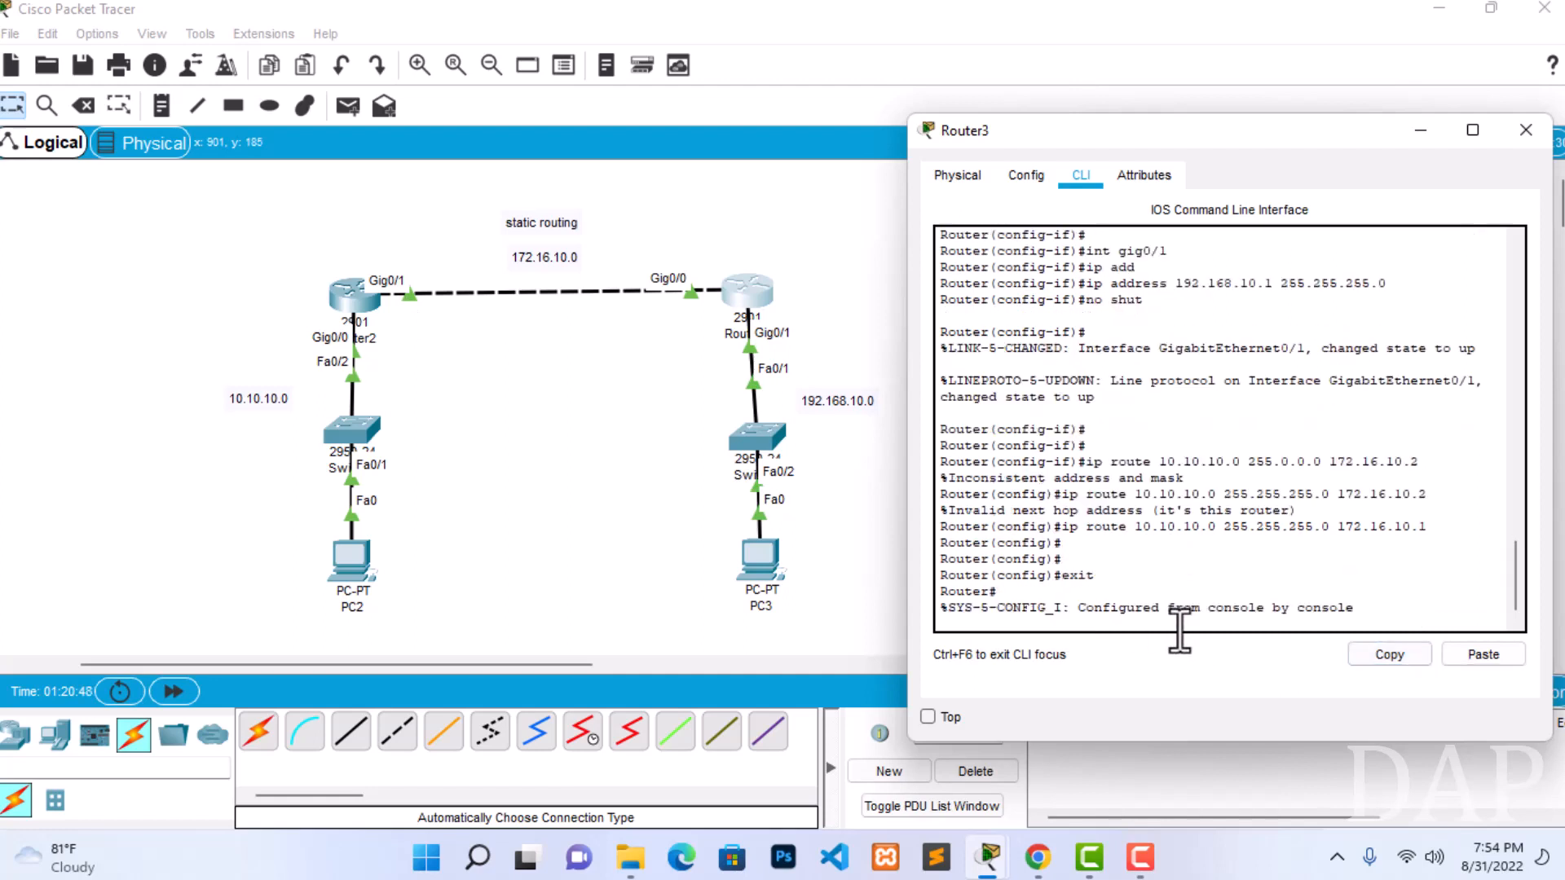
pyautogui.press('Return')
pyautogui.press('Return')
pyautogui.write('write')
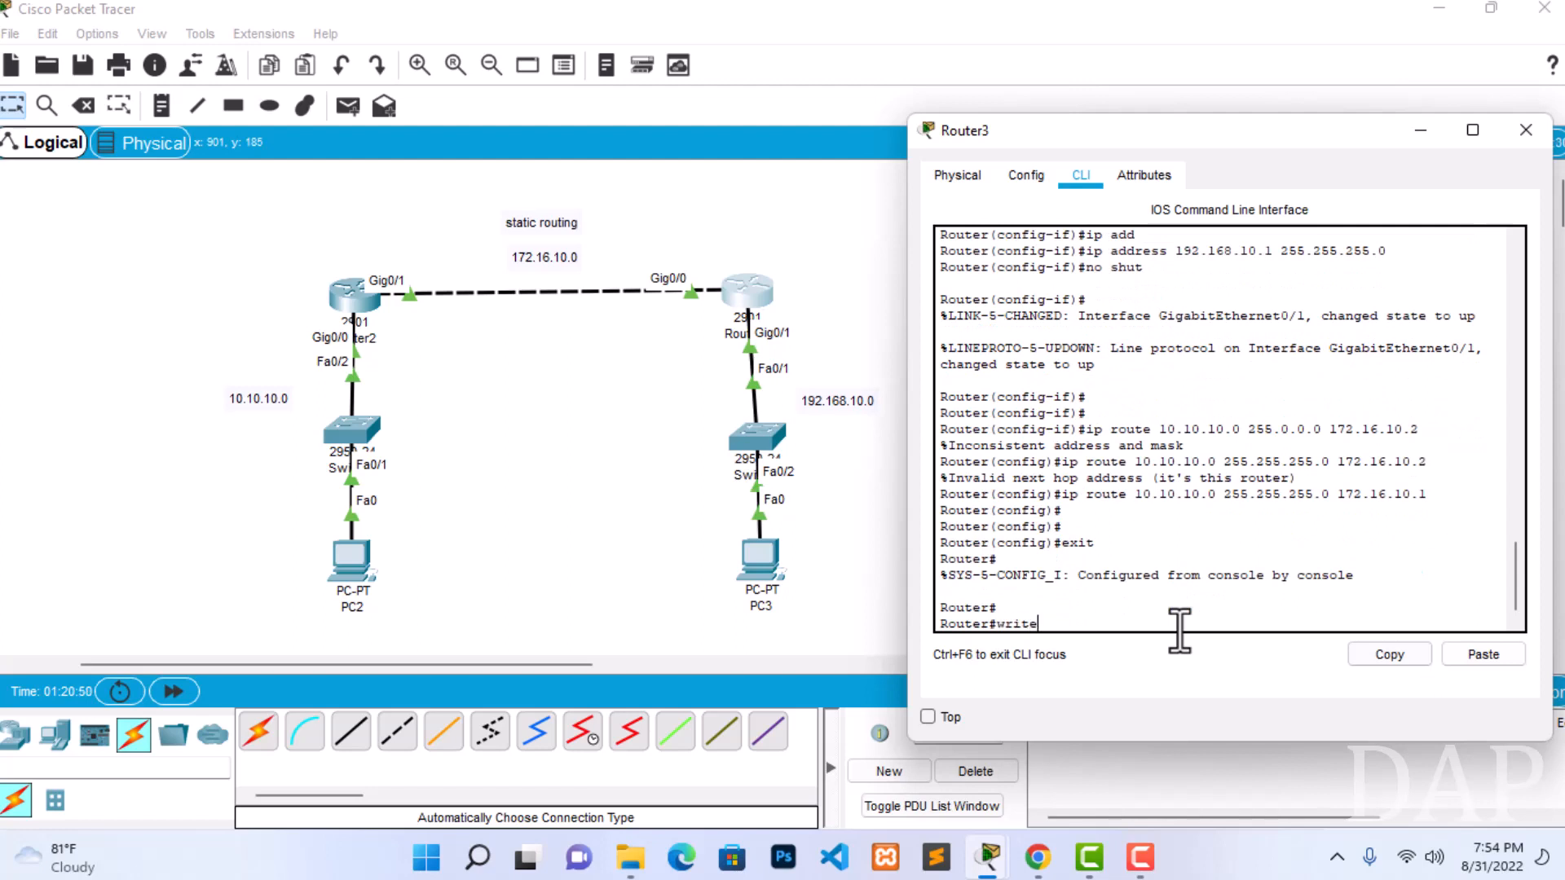
pyautogui.press('Return')
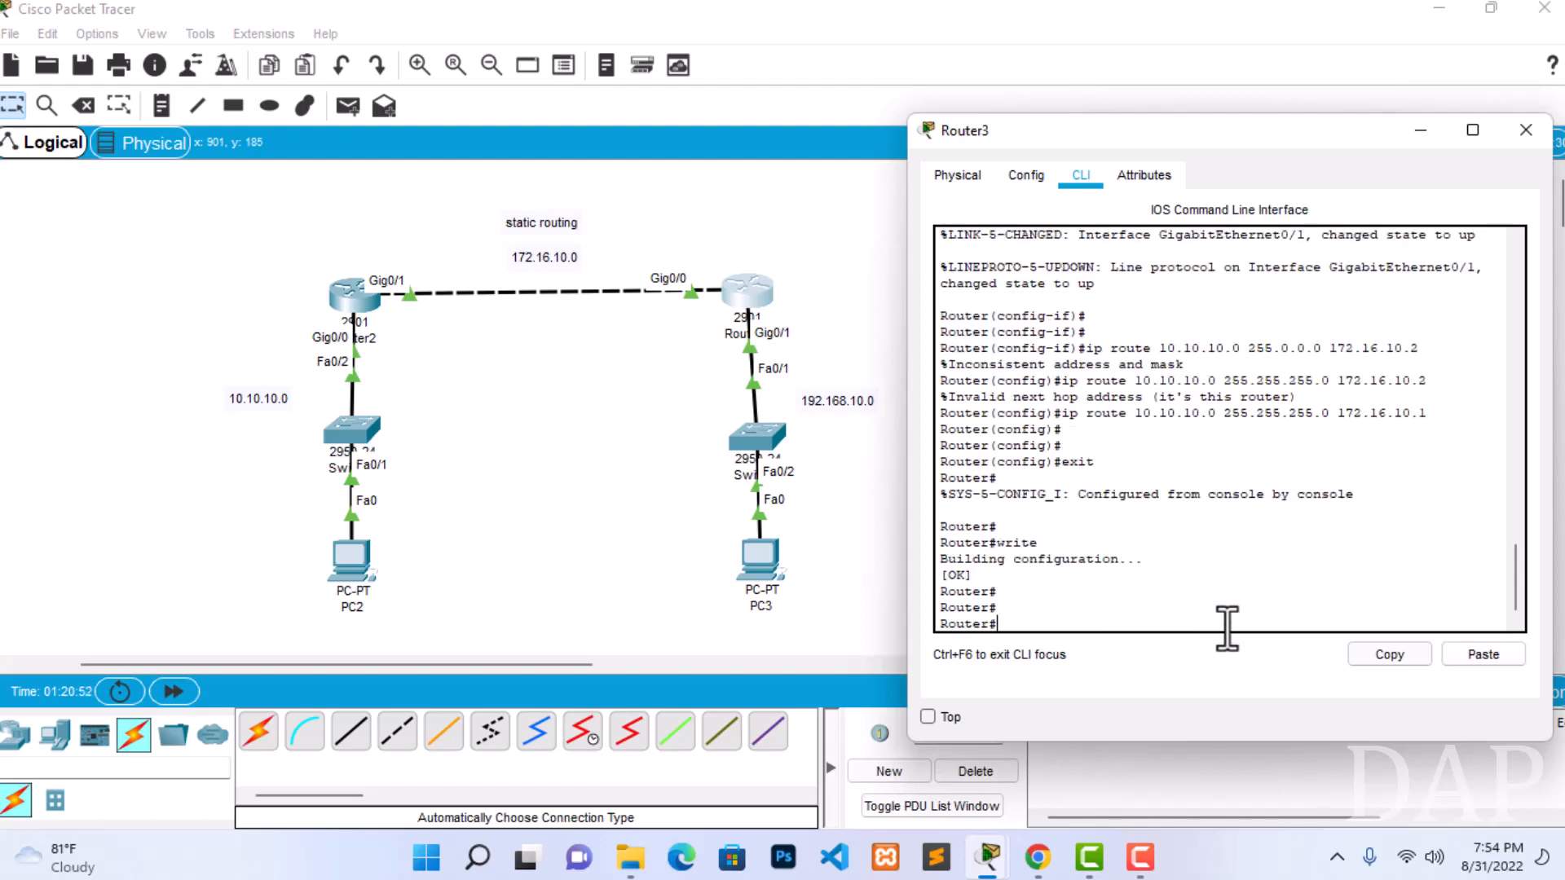
pyautogui.click(1519, 141)
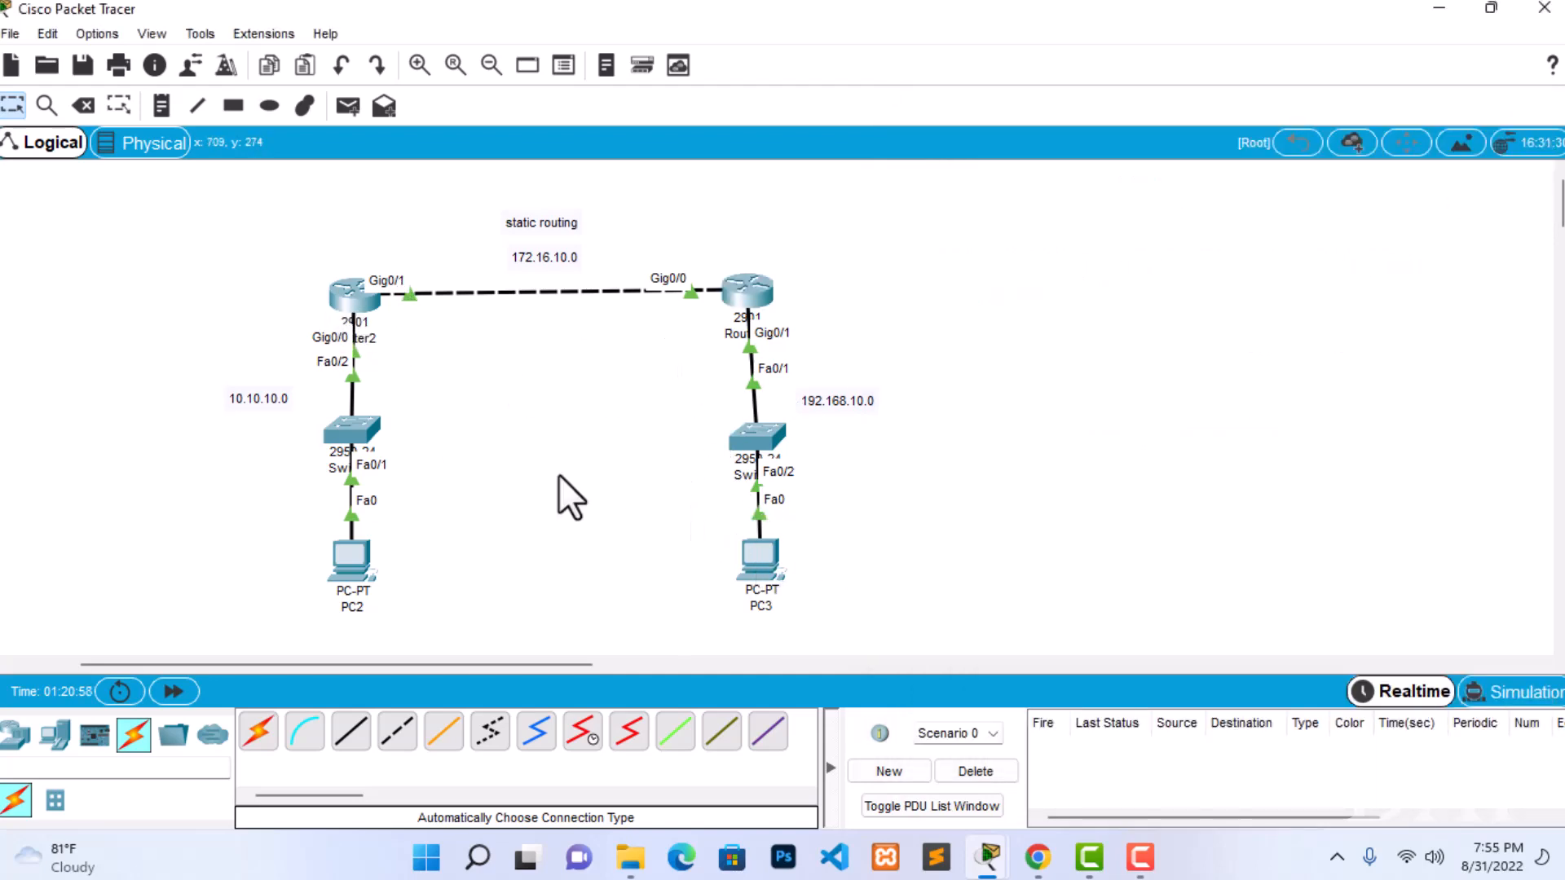
# Begin a ping command in PC3's command prompt, look up PC2's IPv4 address in its IP configuration, and return to PC3.
pyautogui.click(758, 567)
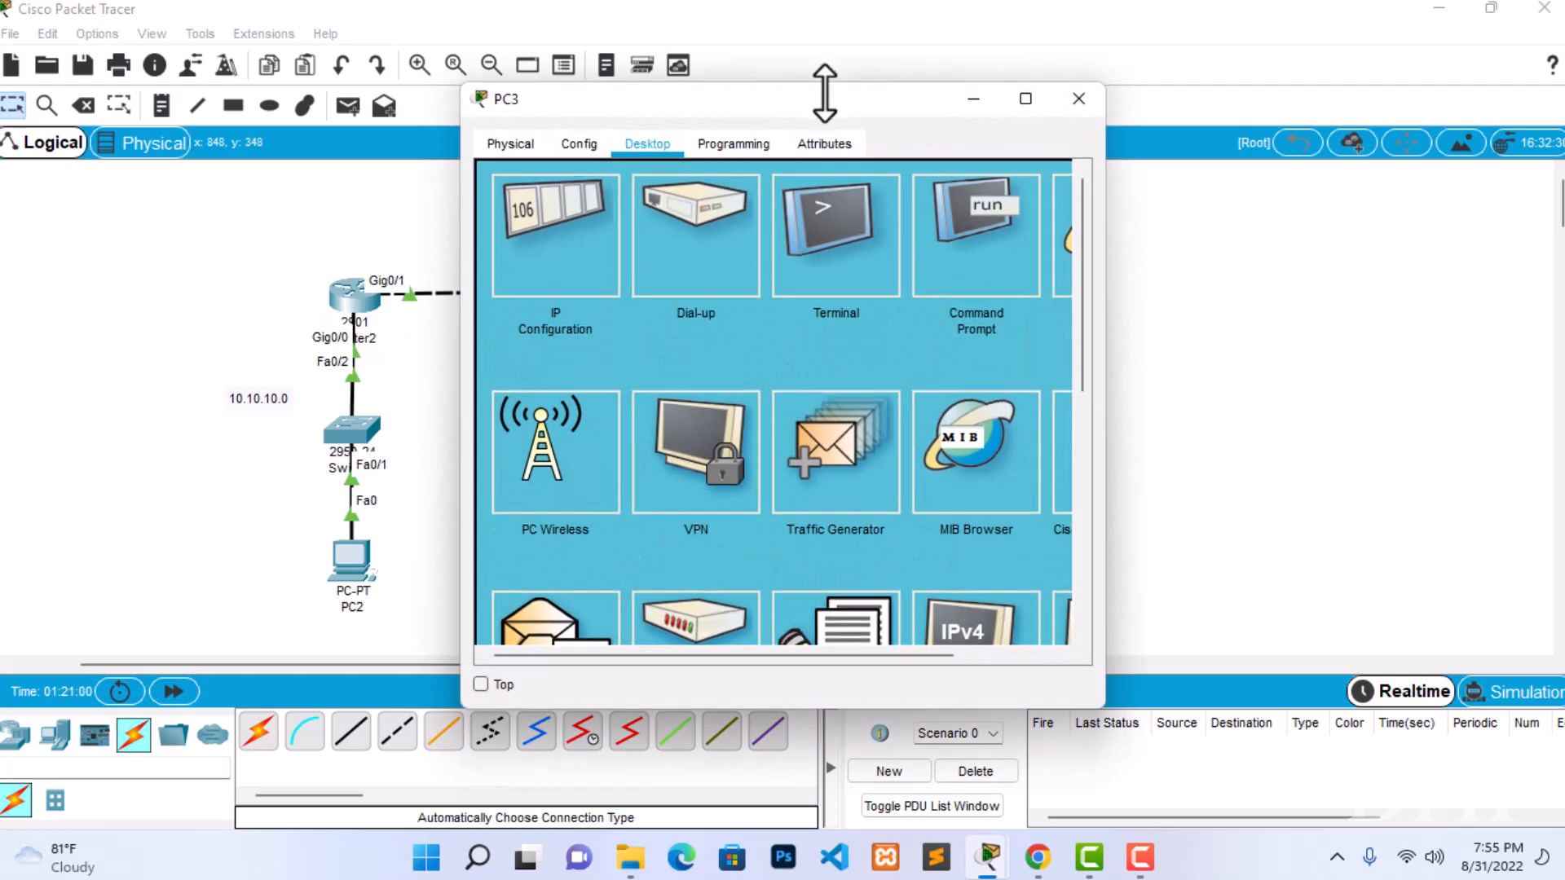
pyautogui.moveTo(803, 104); pyautogui.dragTo(1193, 71)
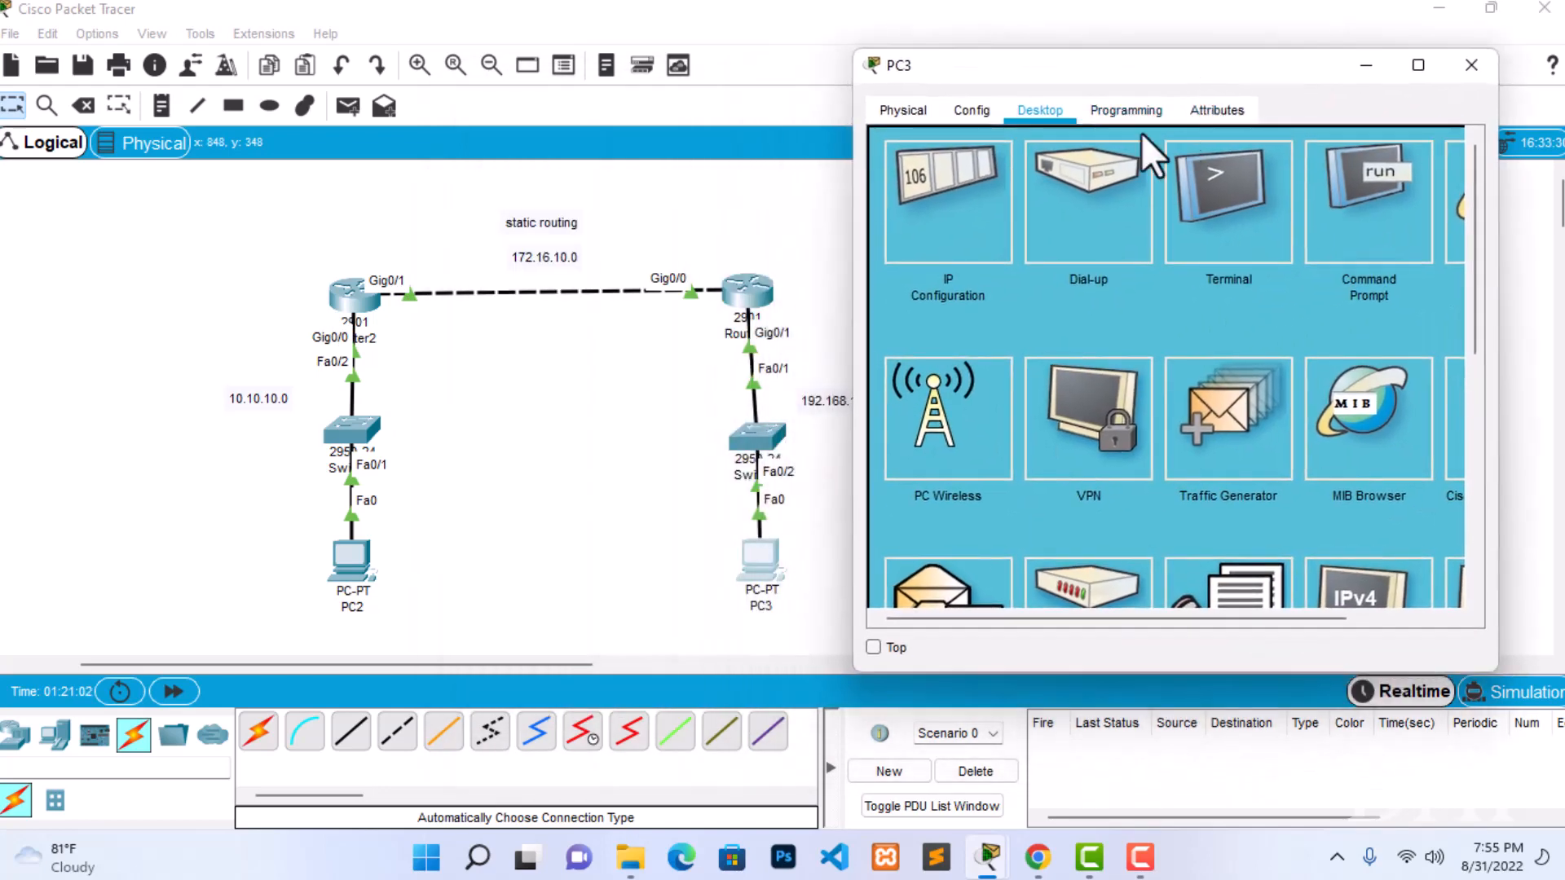
pyautogui.click(1383, 228)
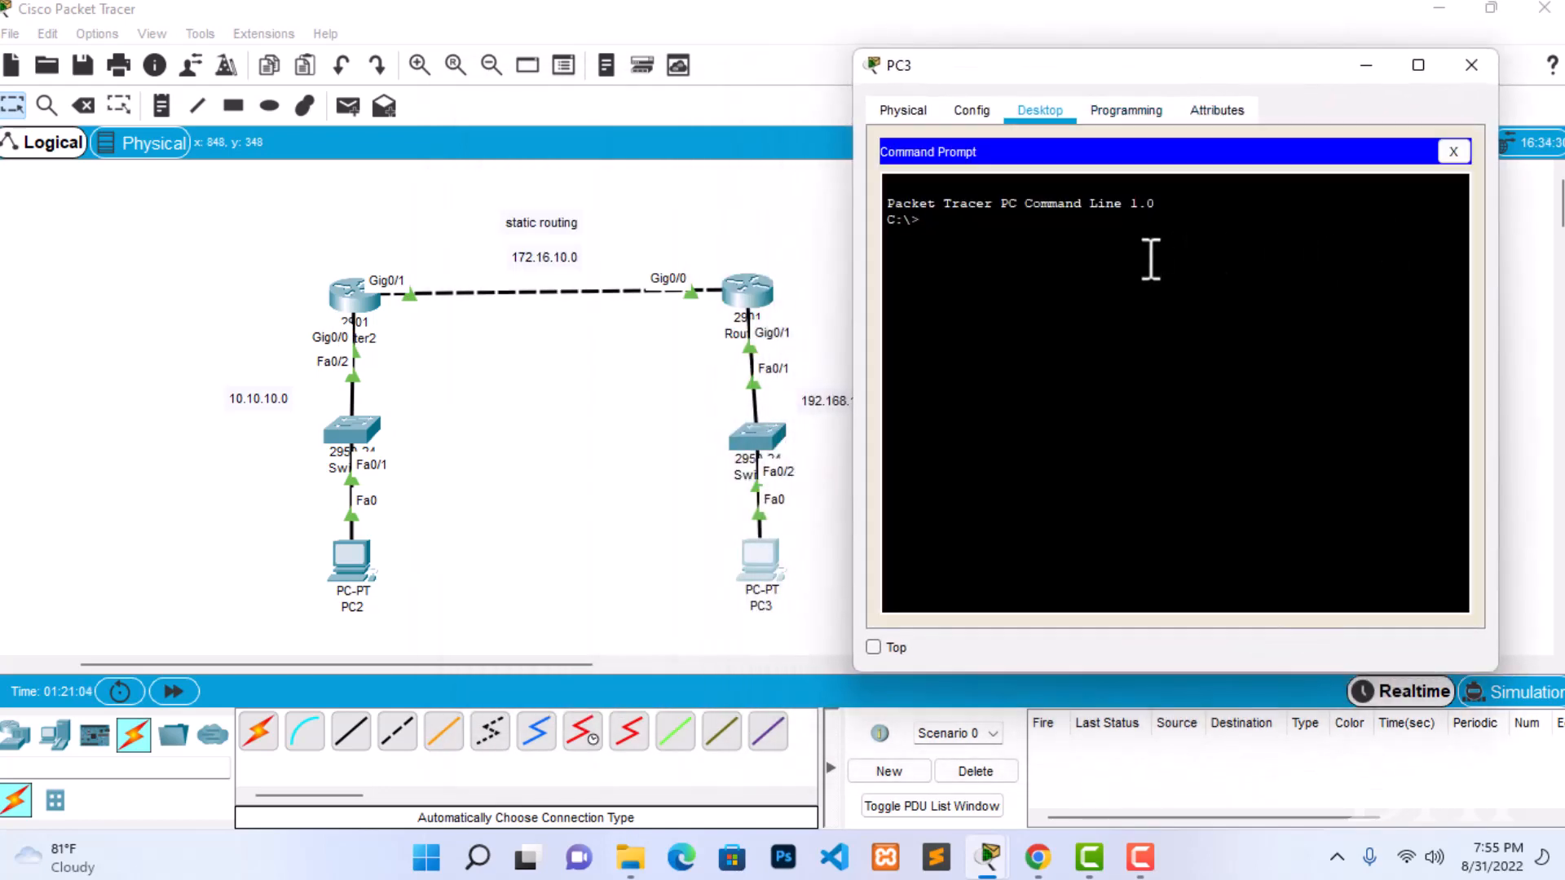
pyautogui.write('ping')
pyautogui.click(354, 565)
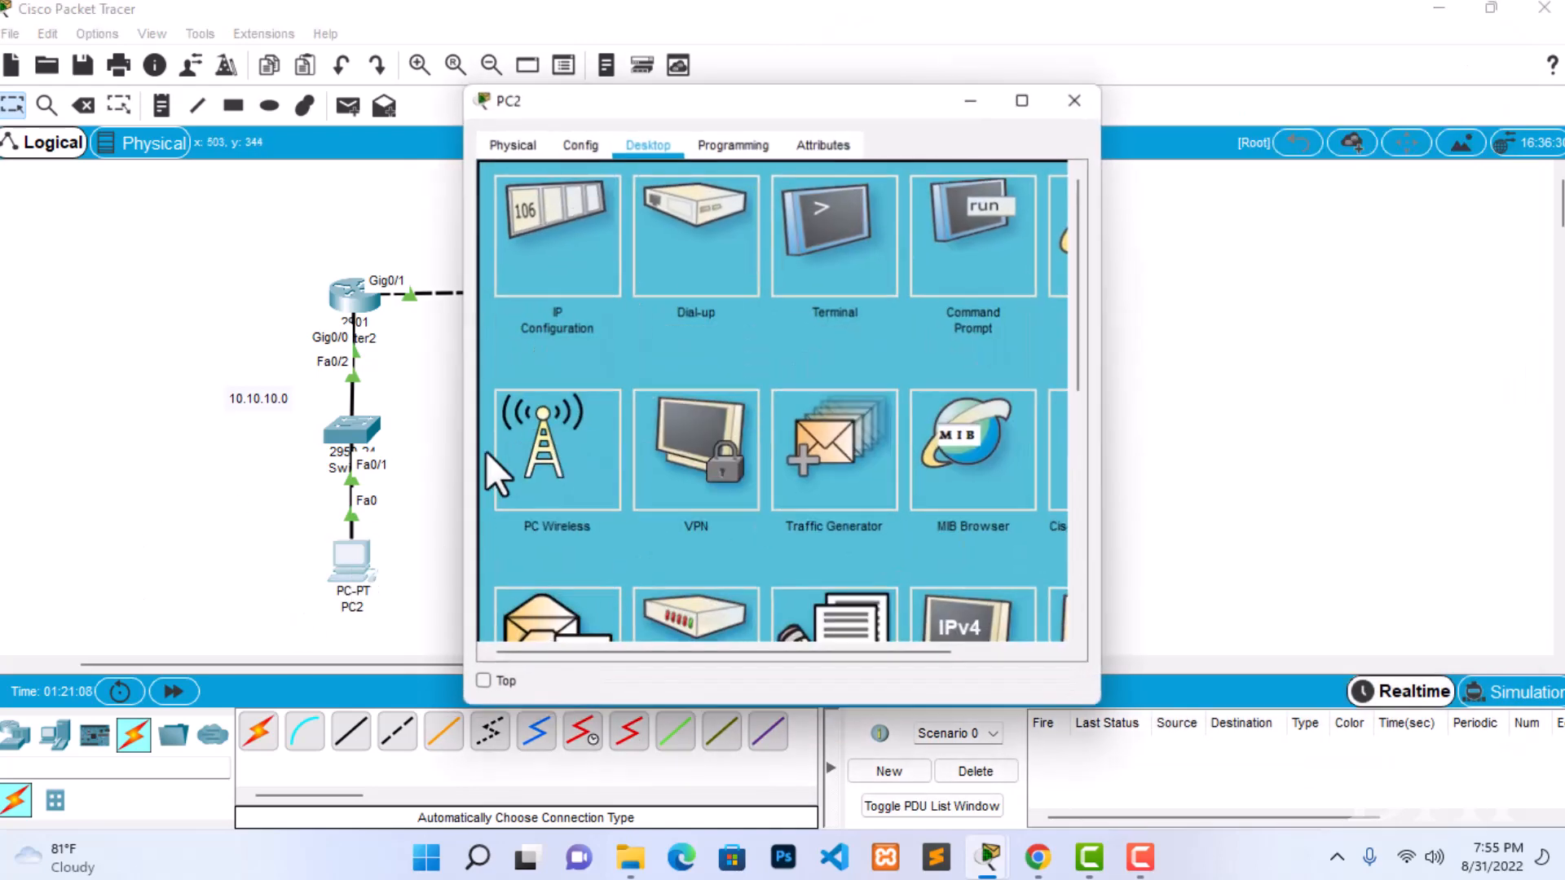
pyautogui.click(560, 279)
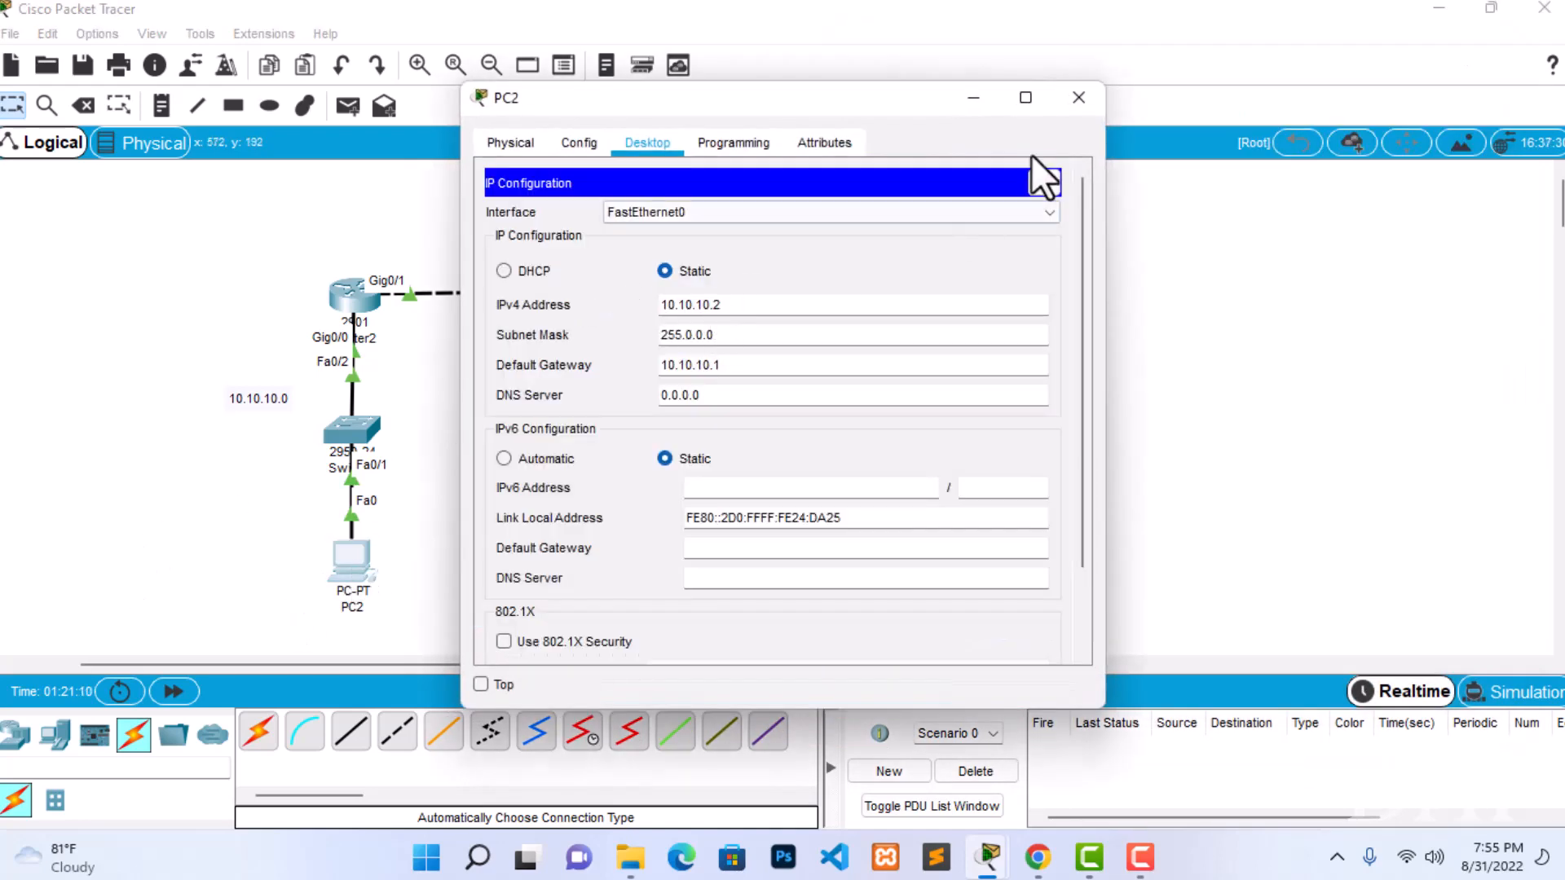
pyautogui.click(1079, 100)
pyautogui.click(768, 580)
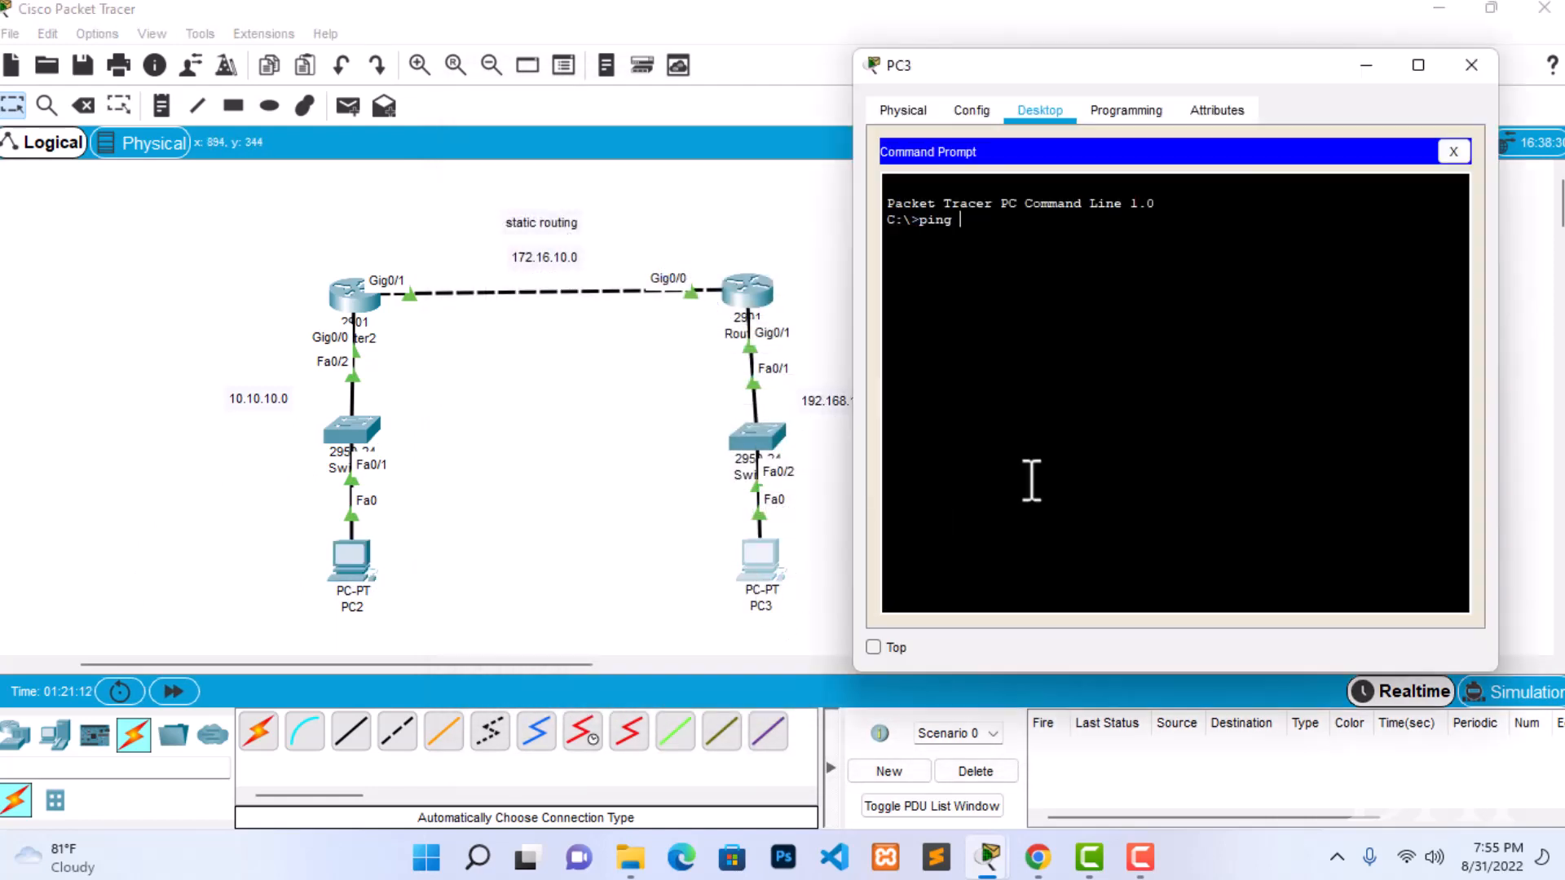
# Ping 10.10.10.2 from PC3's command prompt, examine the replies, and close the PC3 window.
pyautogui.write('10.10.10.2')
pyautogui.press('Return')
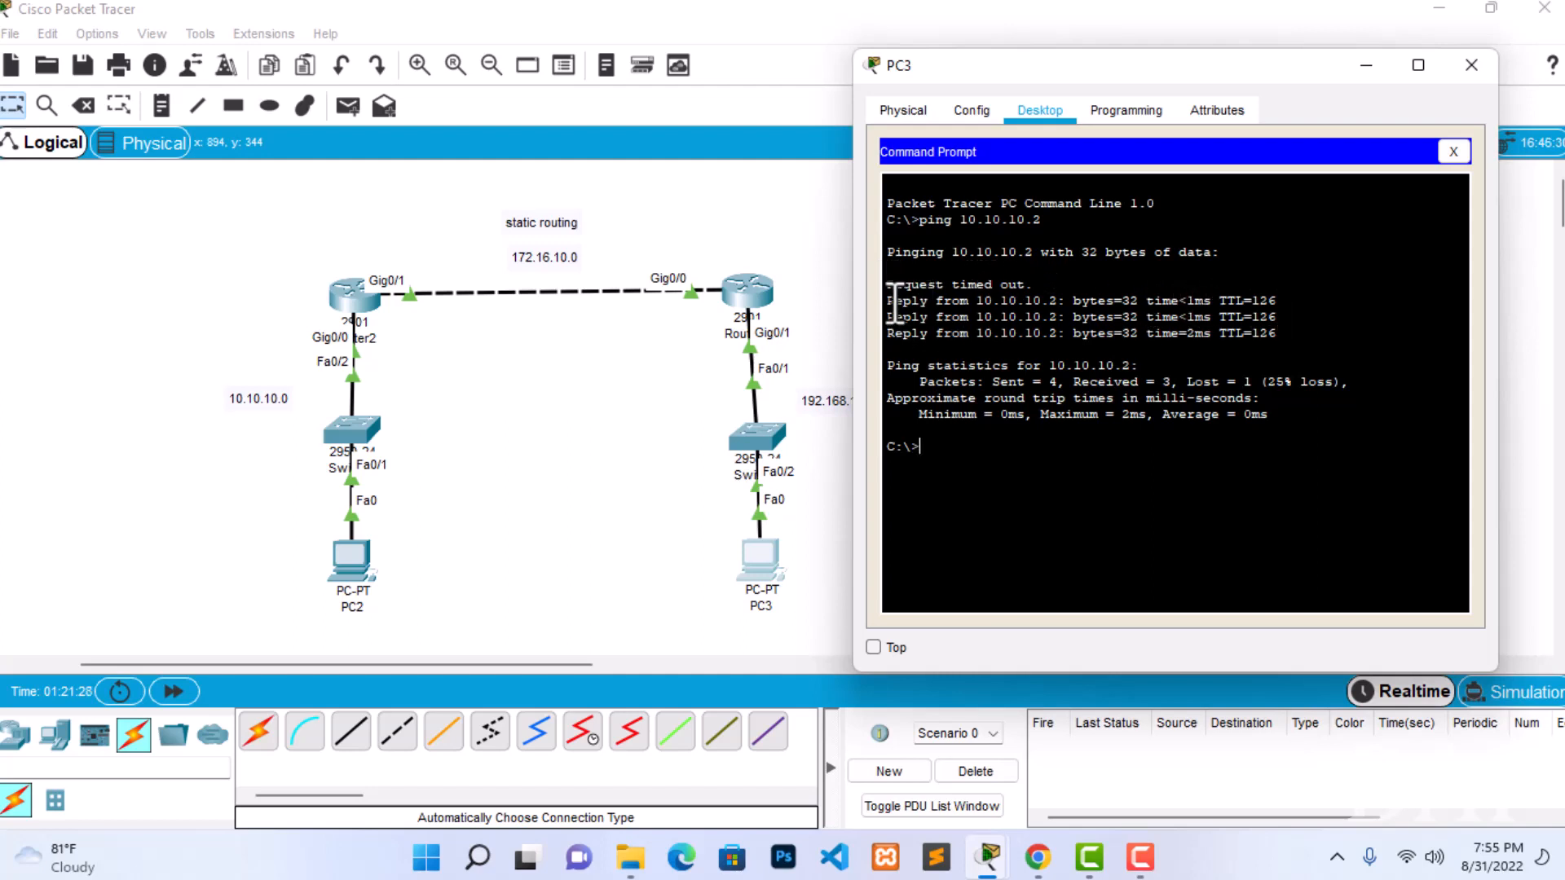
pyautogui.moveTo(888, 301); pyautogui.dragTo(1276, 317)
pyautogui.click(1483, 65)
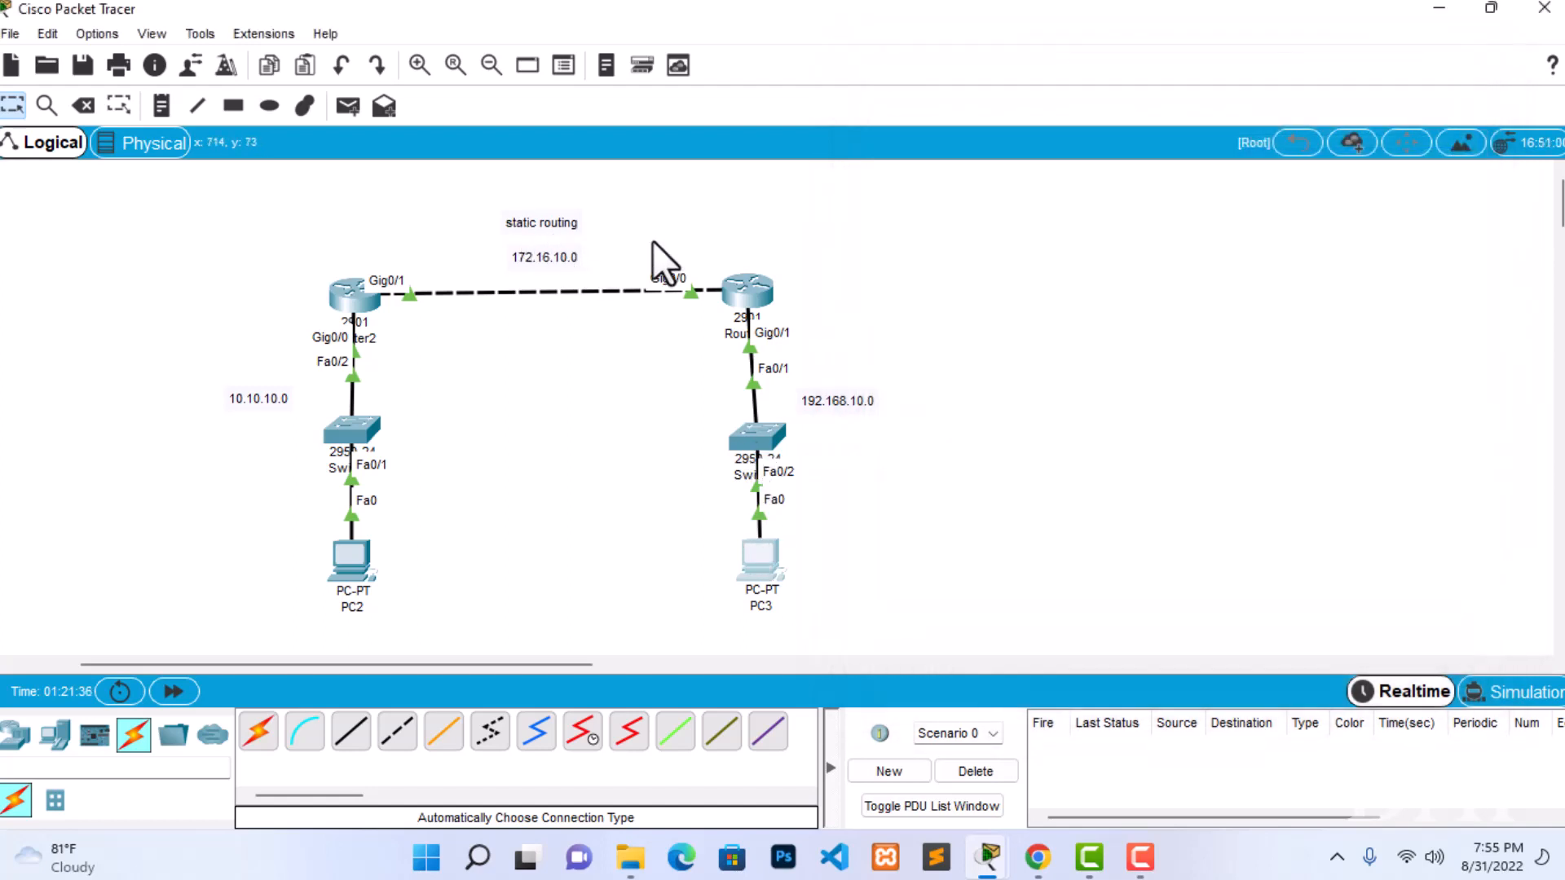
# Begin a ping command in PC2's command prompt and look up PC3's IPv4 address in its IP configuration.
pyautogui.click(351, 561)
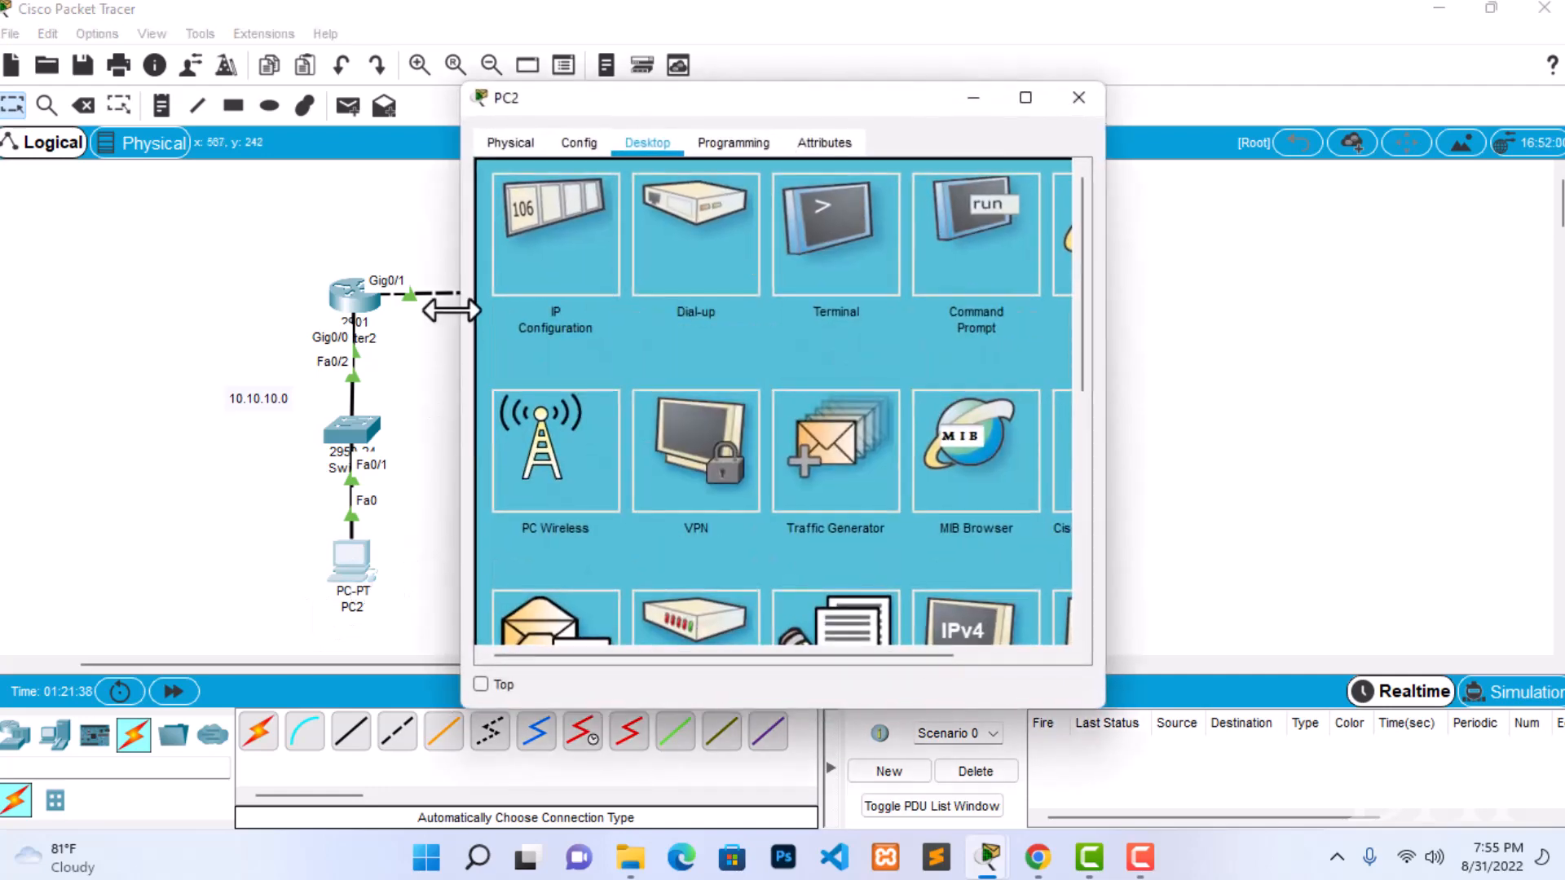
pyautogui.moveTo(681, 98); pyautogui.dragTo(258, 125)
pyautogui.click(388, 249)
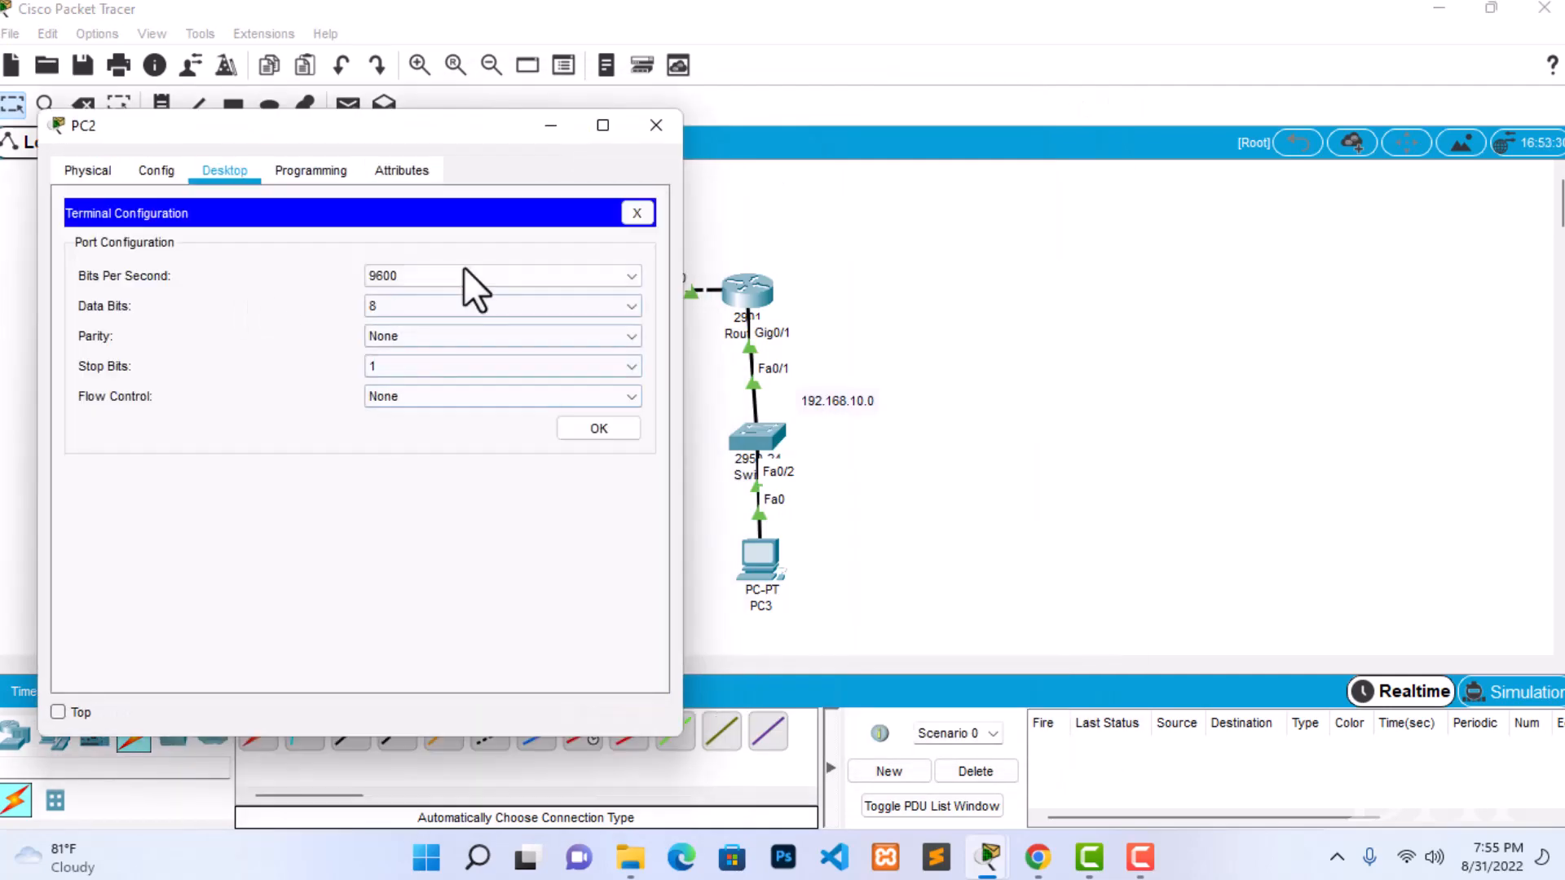
pyautogui.click(637, 213)
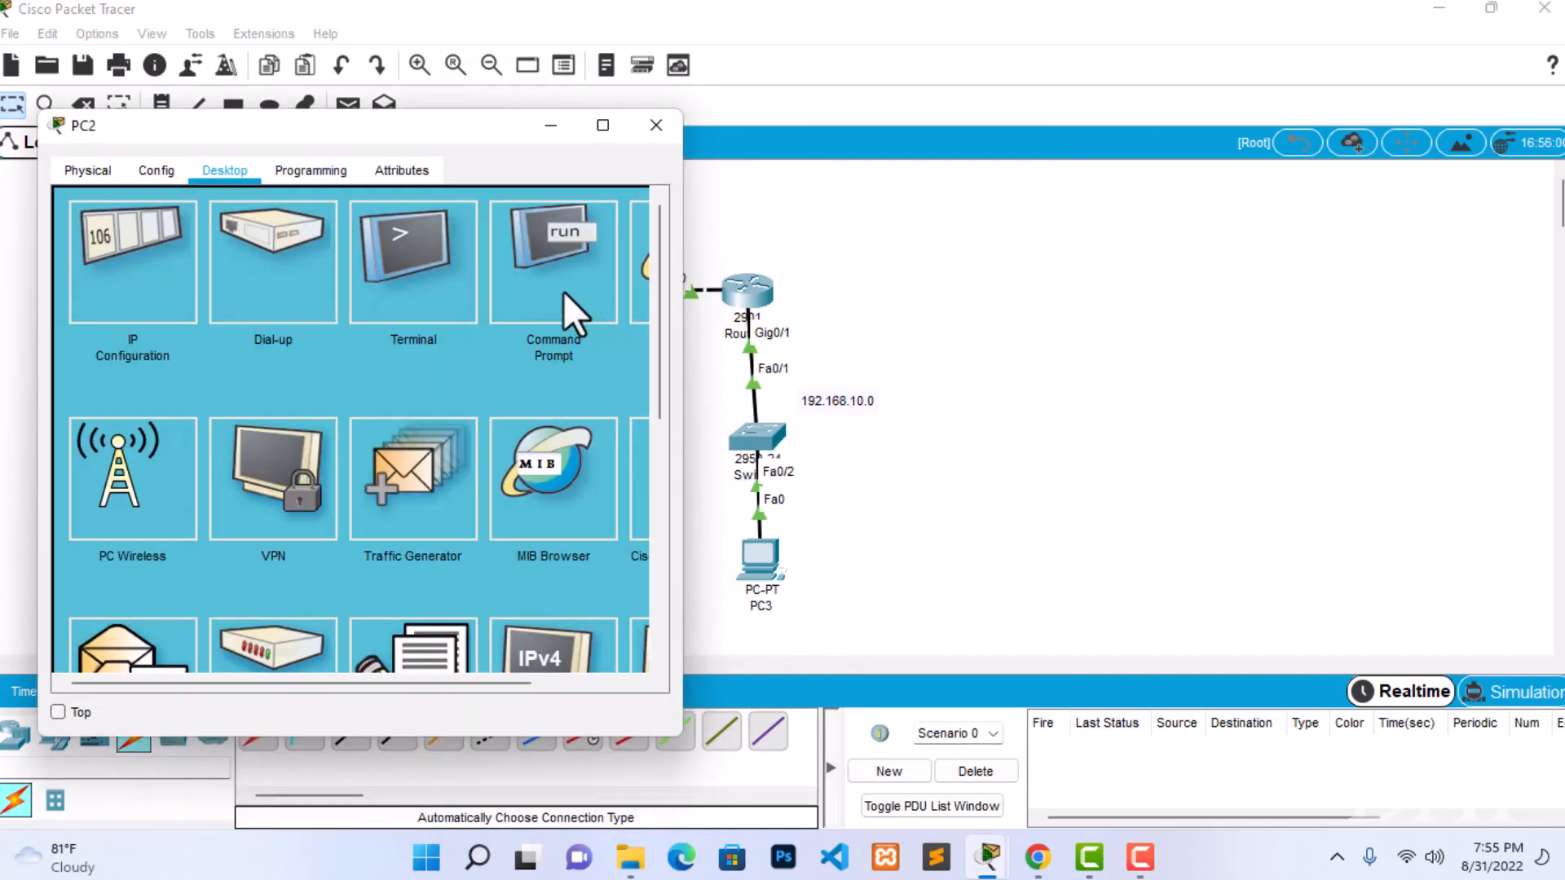
pyautogui.click(566, 294)
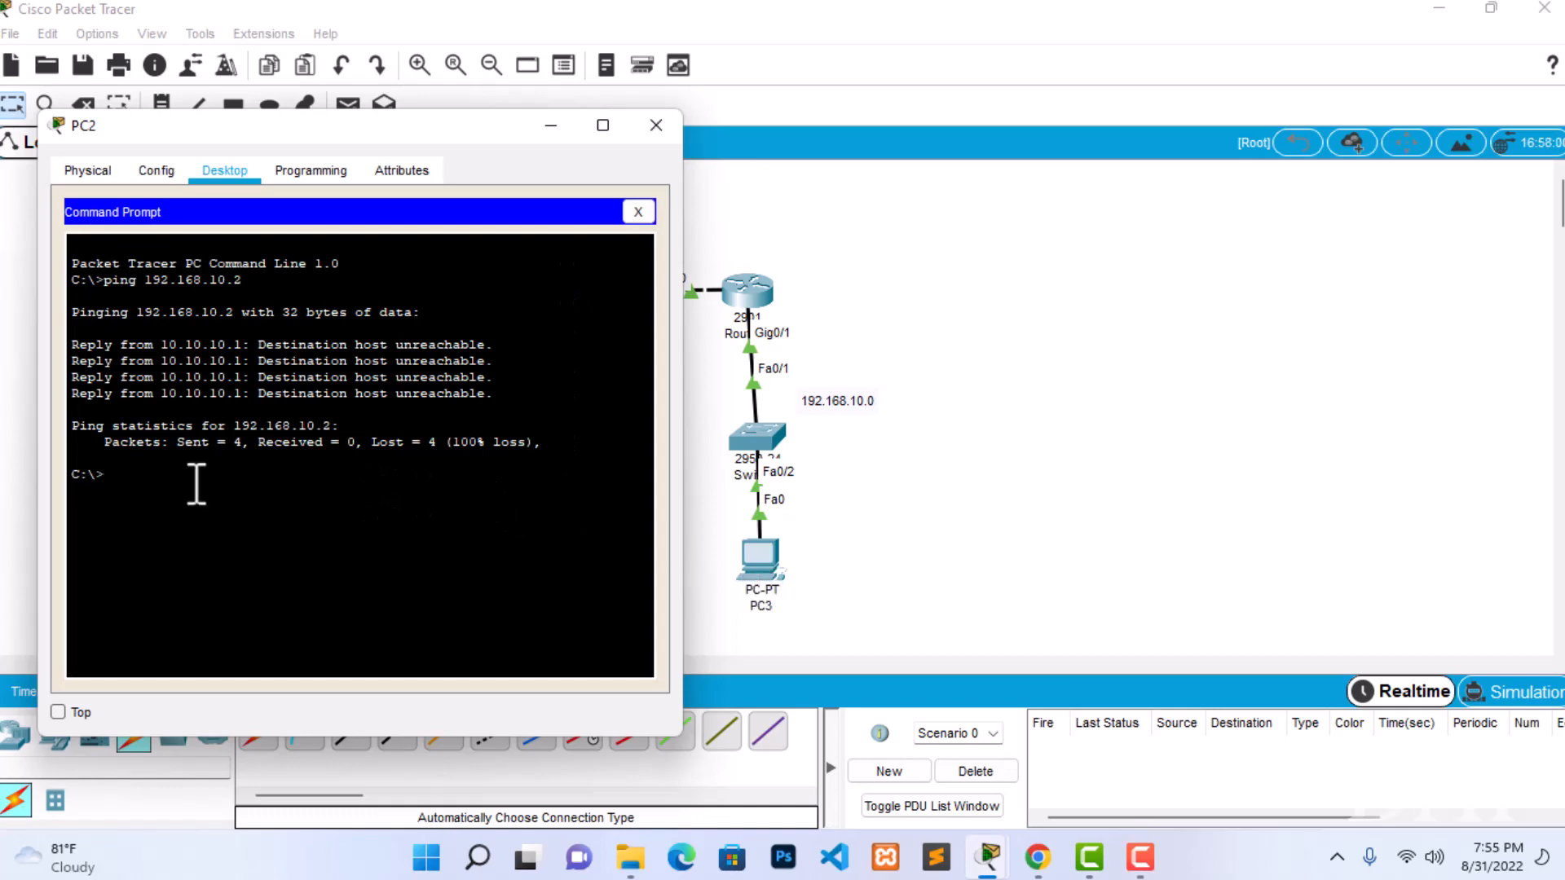
pyautogui.write('ping')
pyautogui.click(766, 569)
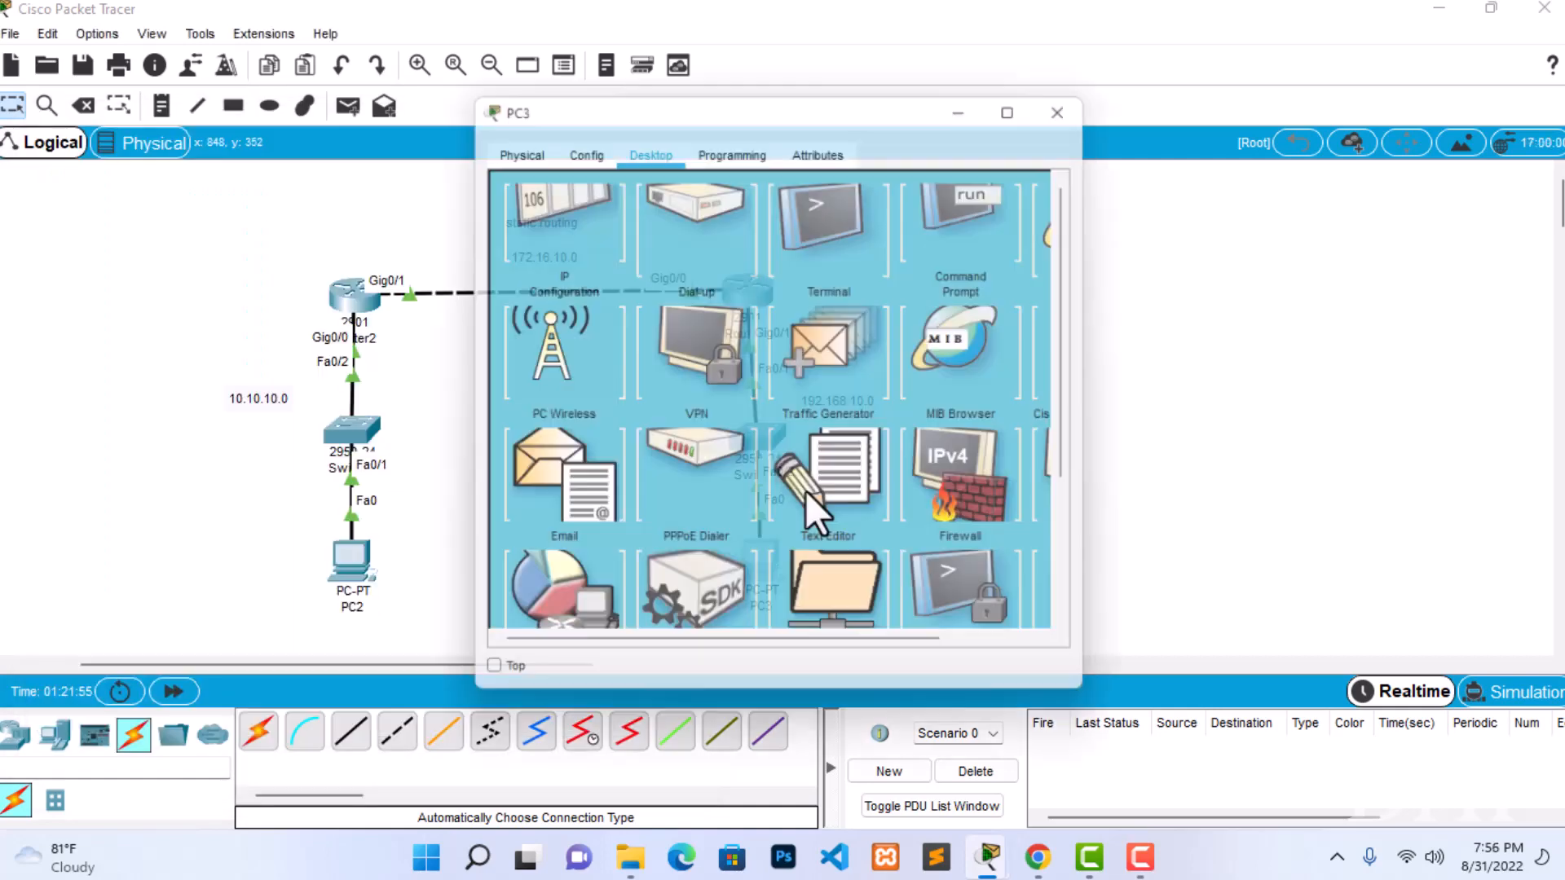
pyautogui.click(593, 256)
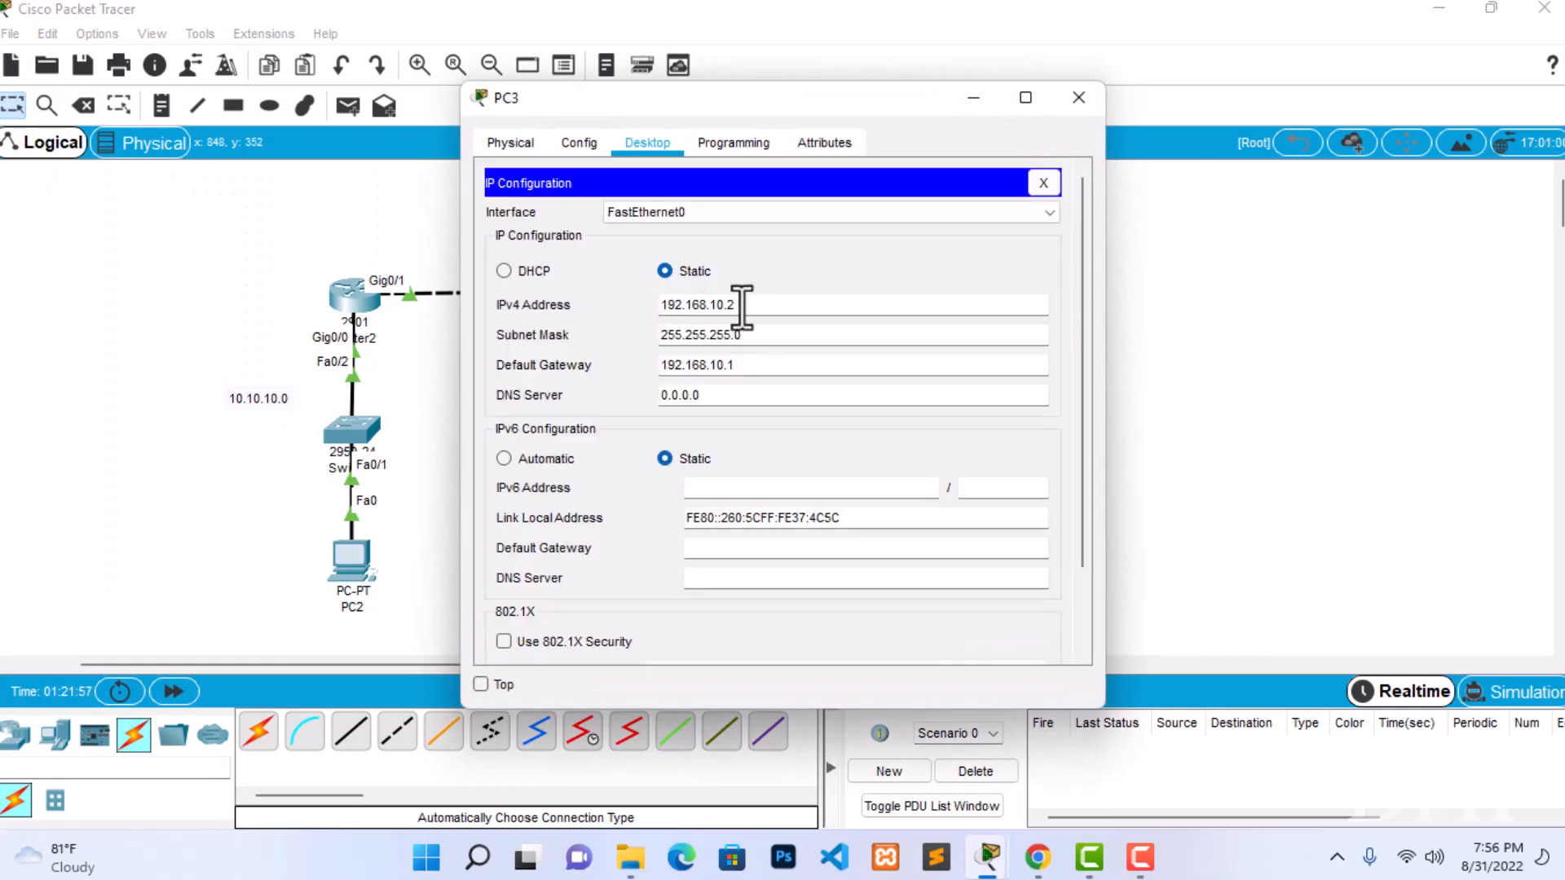
pyautogui.click(1078, 98)
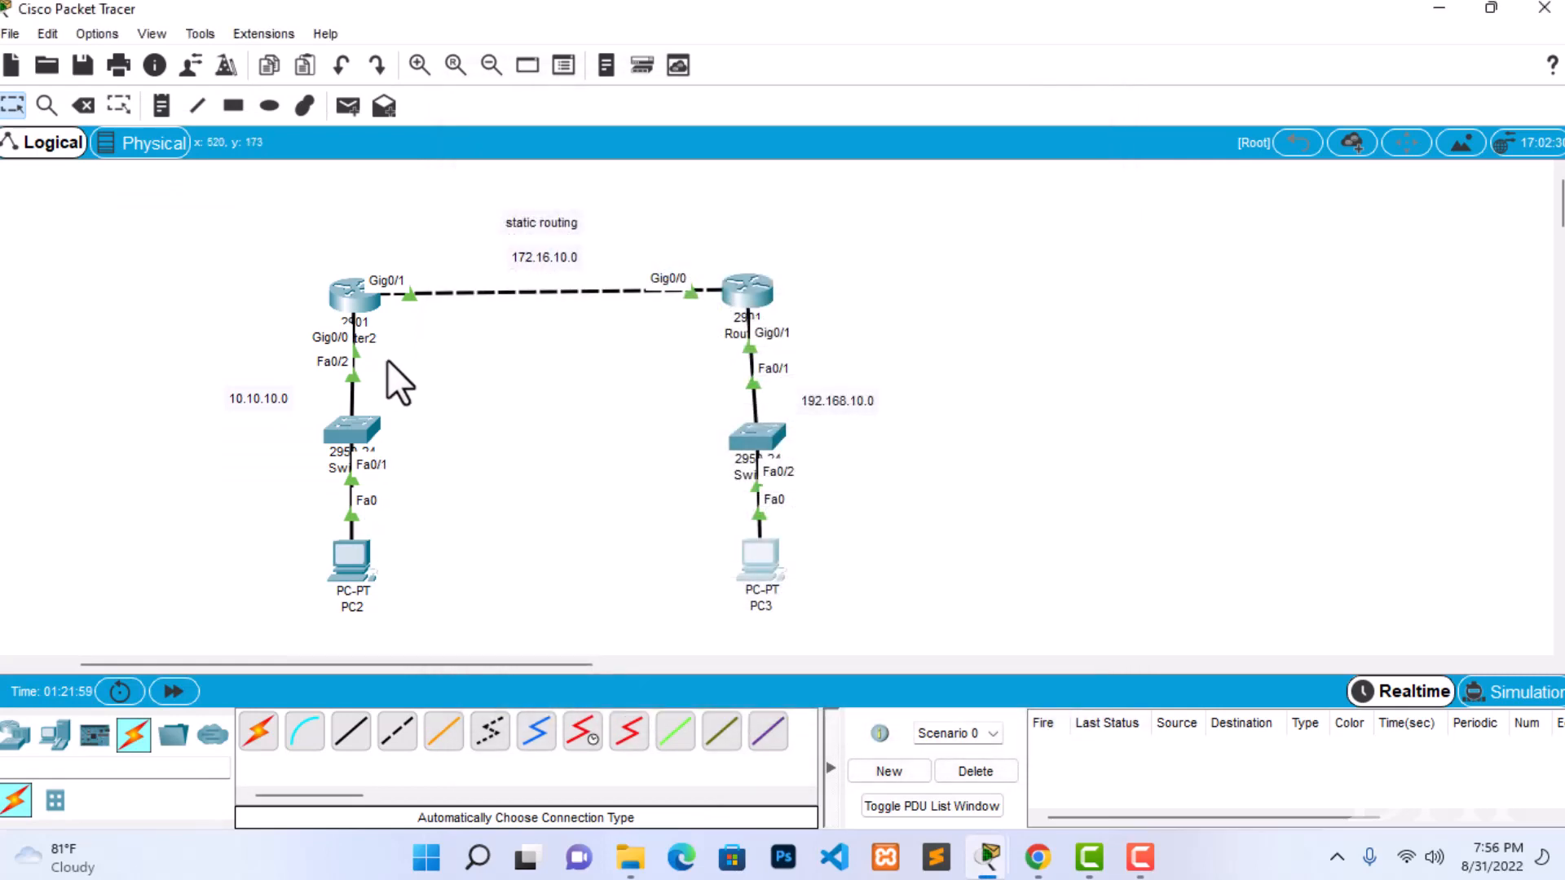
# Complete the ping from PC2 to 192.168.10.2, examine the replies, and close the PC2 window.
pyautogui.click(358, 573)
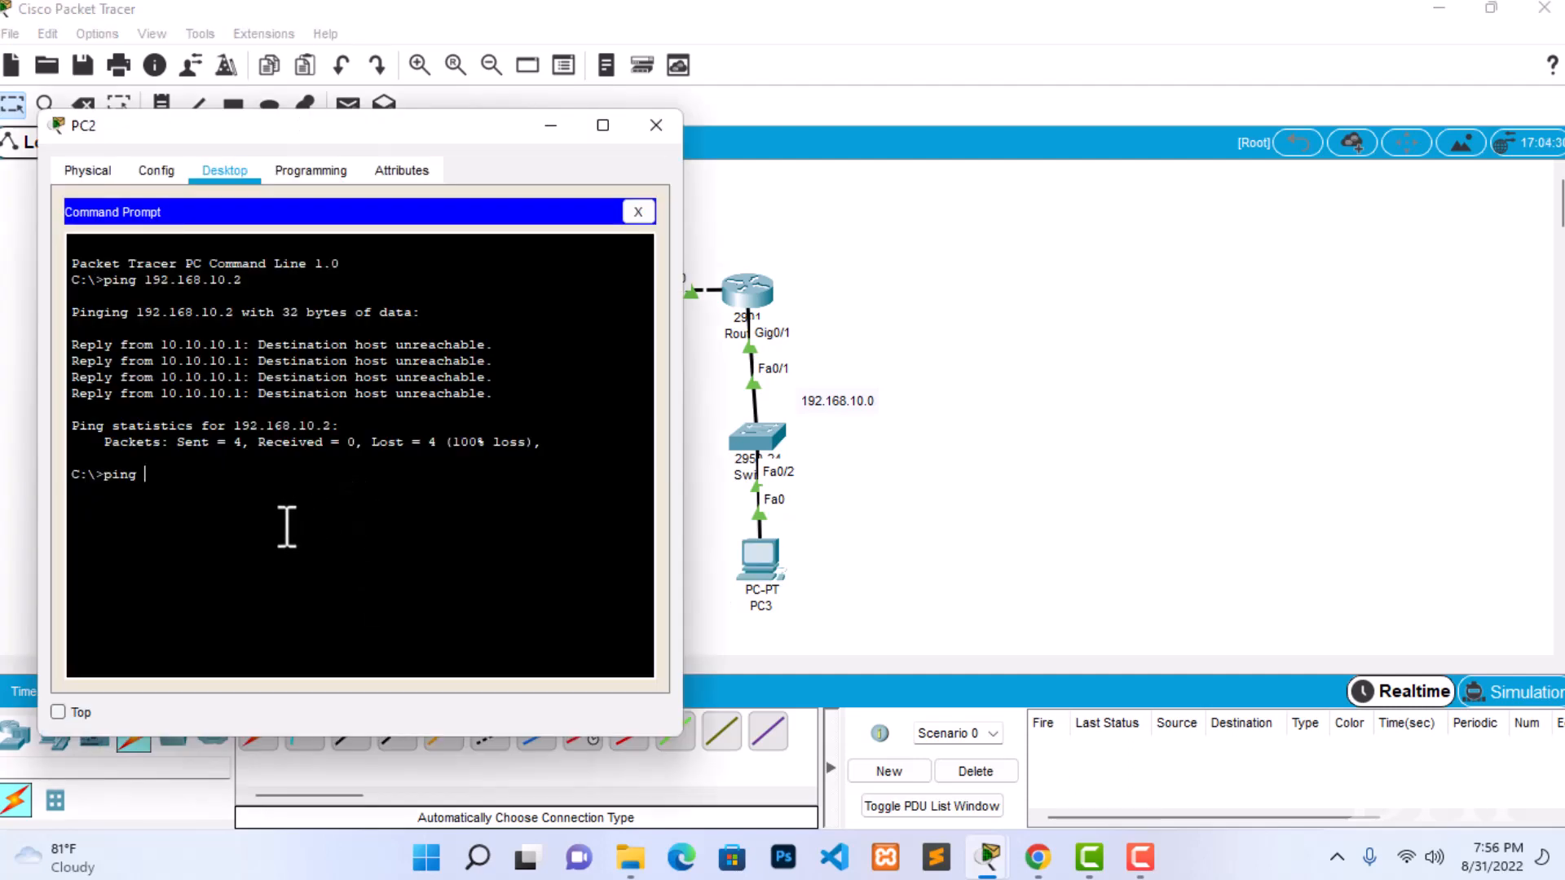
pyautogui.write('192.168.10.2')
pyautogui.press('Return')
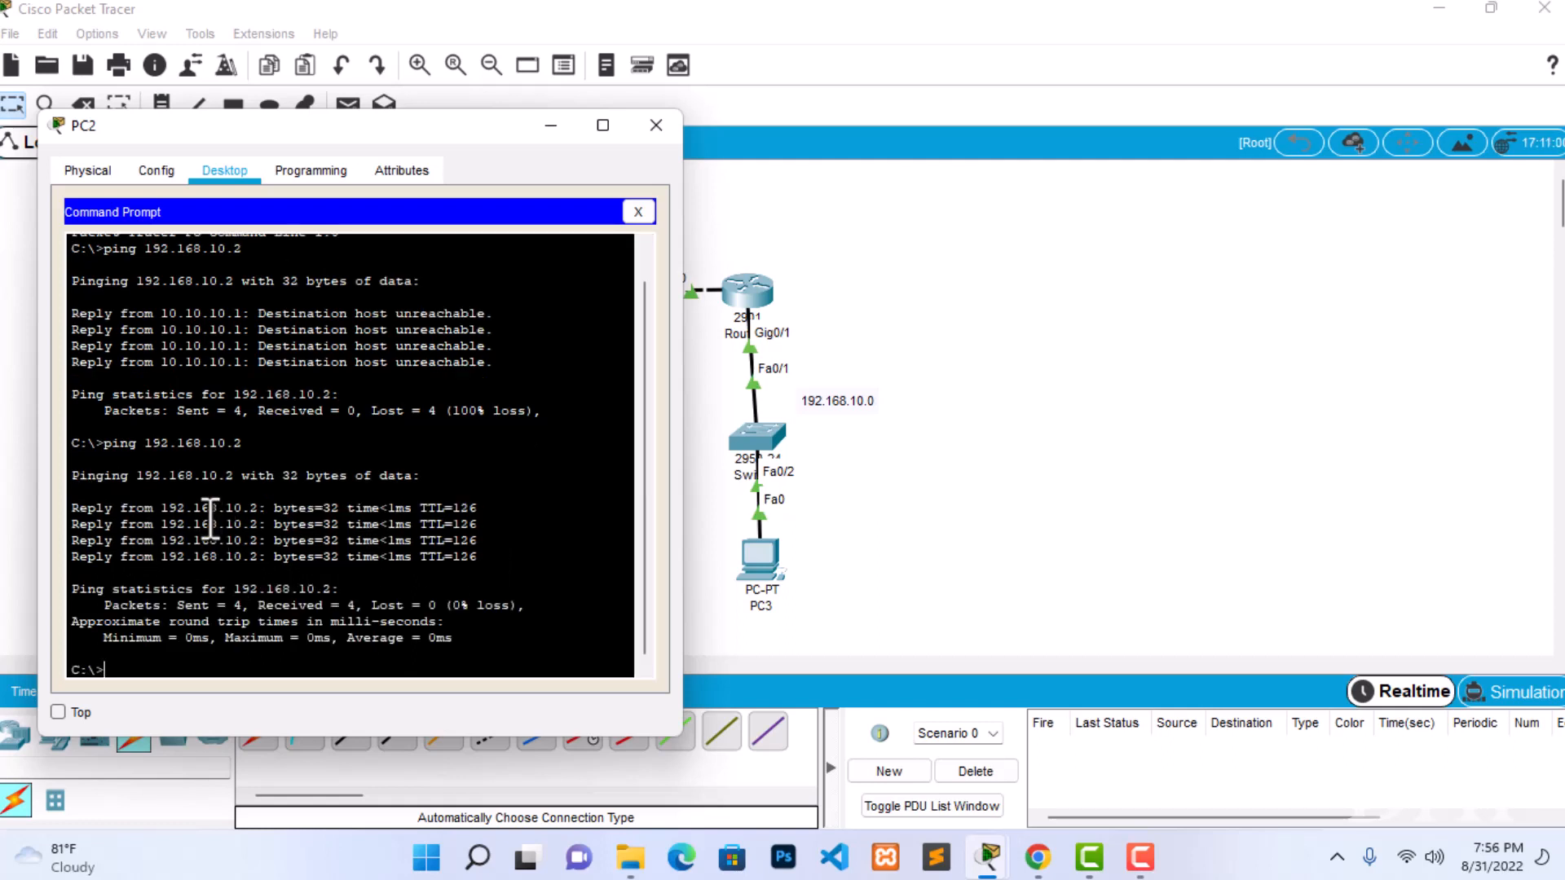
pyautogui.click(652, 130)
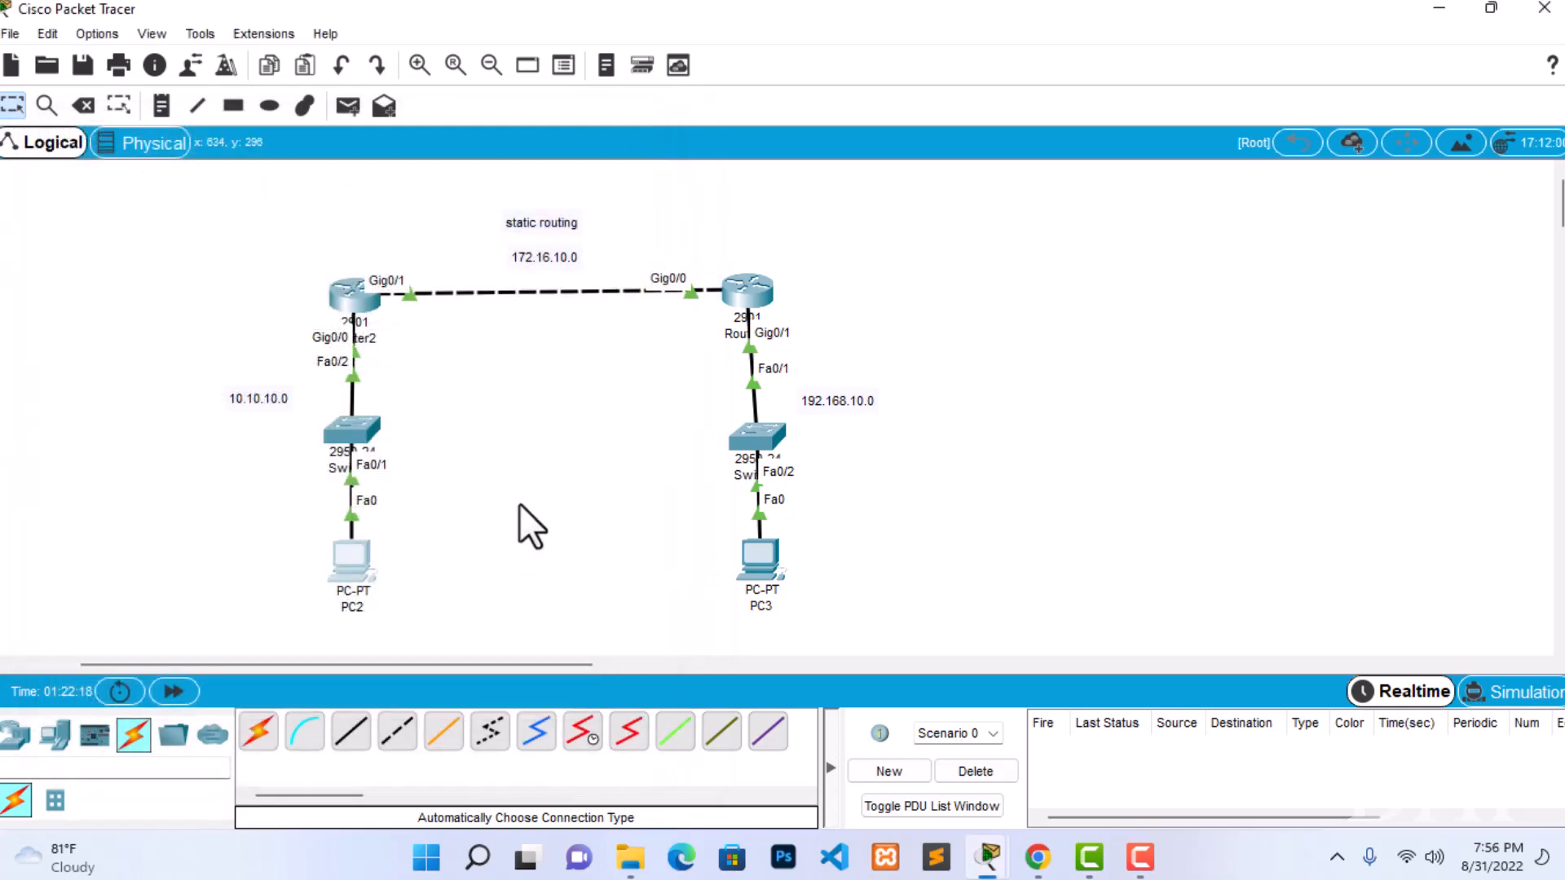